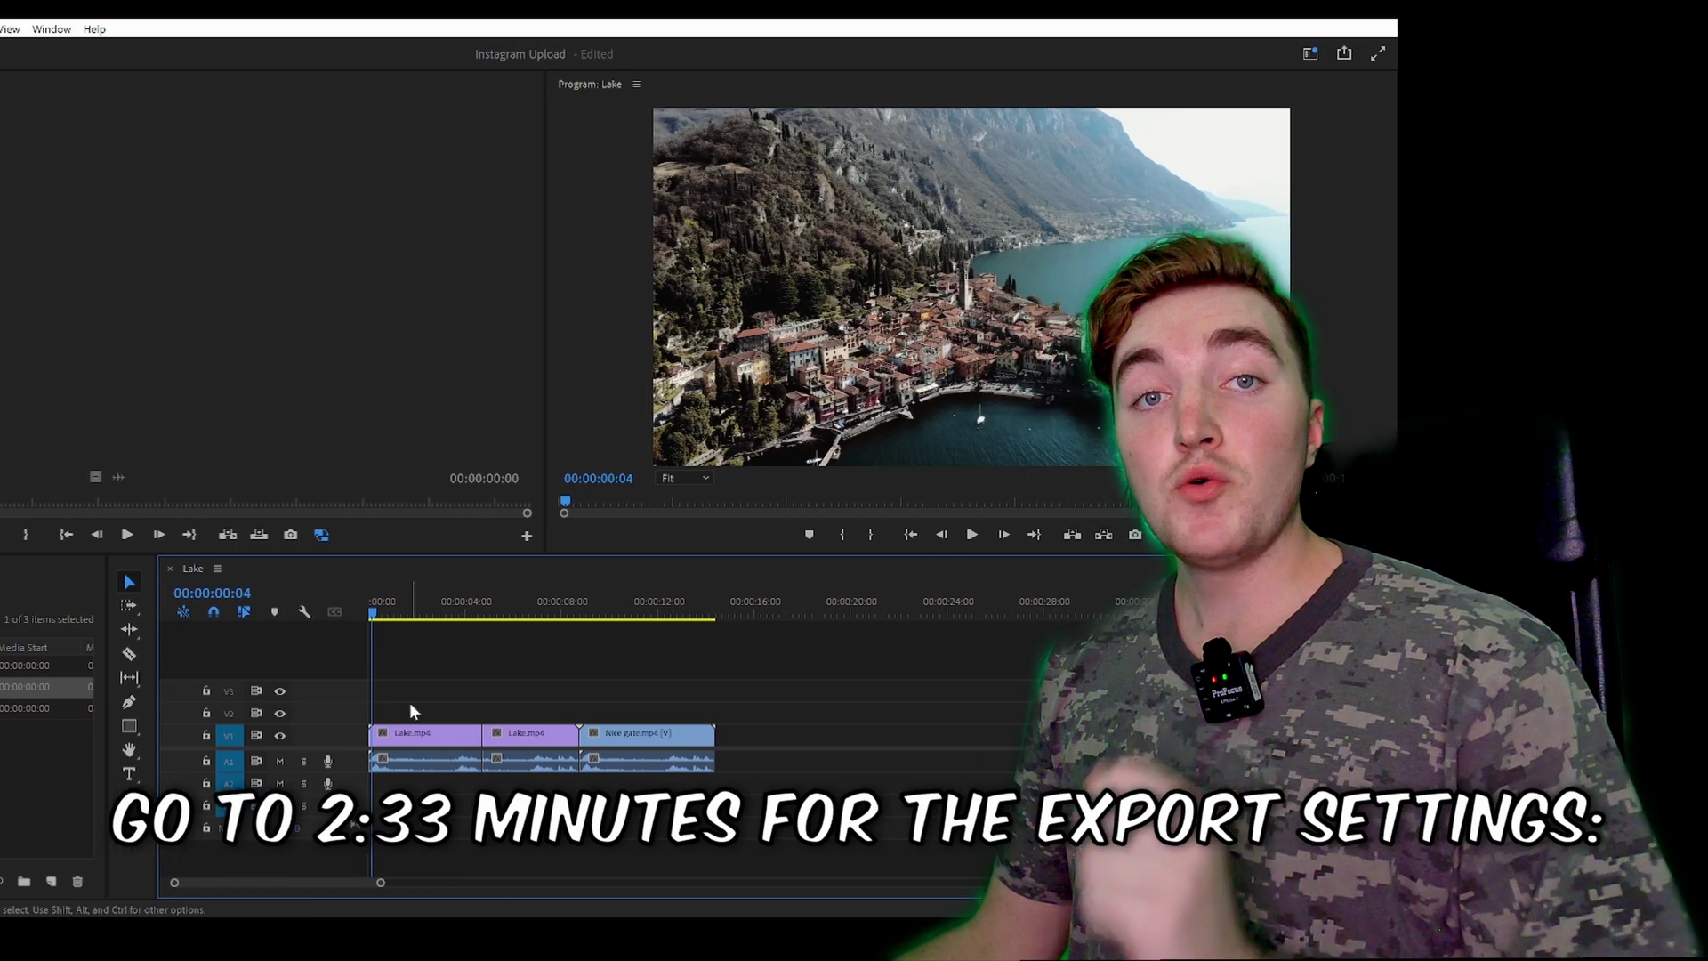
Marquee-select the three Lake sequence clips (Lake.mp4 twice and Nest gate.mp4) on the timeline
{"action": "left_click_drag", "start_coordinate": [403, 695], "coordinate": [732, 806]}
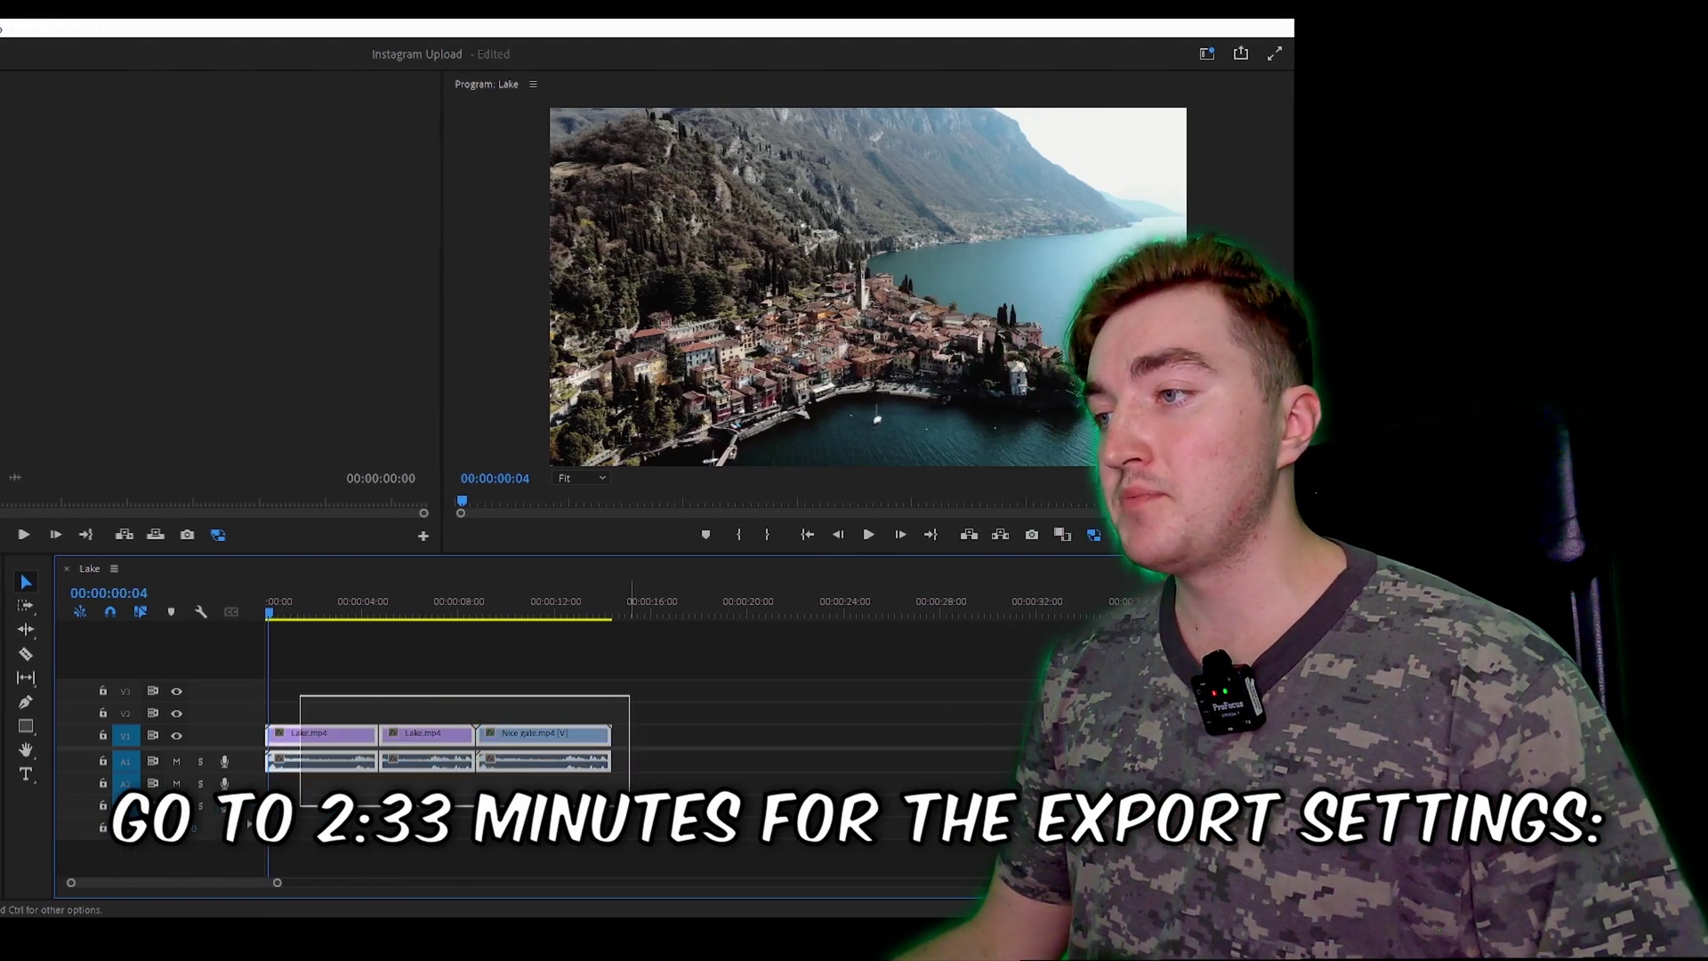
{"action": "left_click_drag", "start_coordinate": [629, 806], "coordinate": [629, 806]}
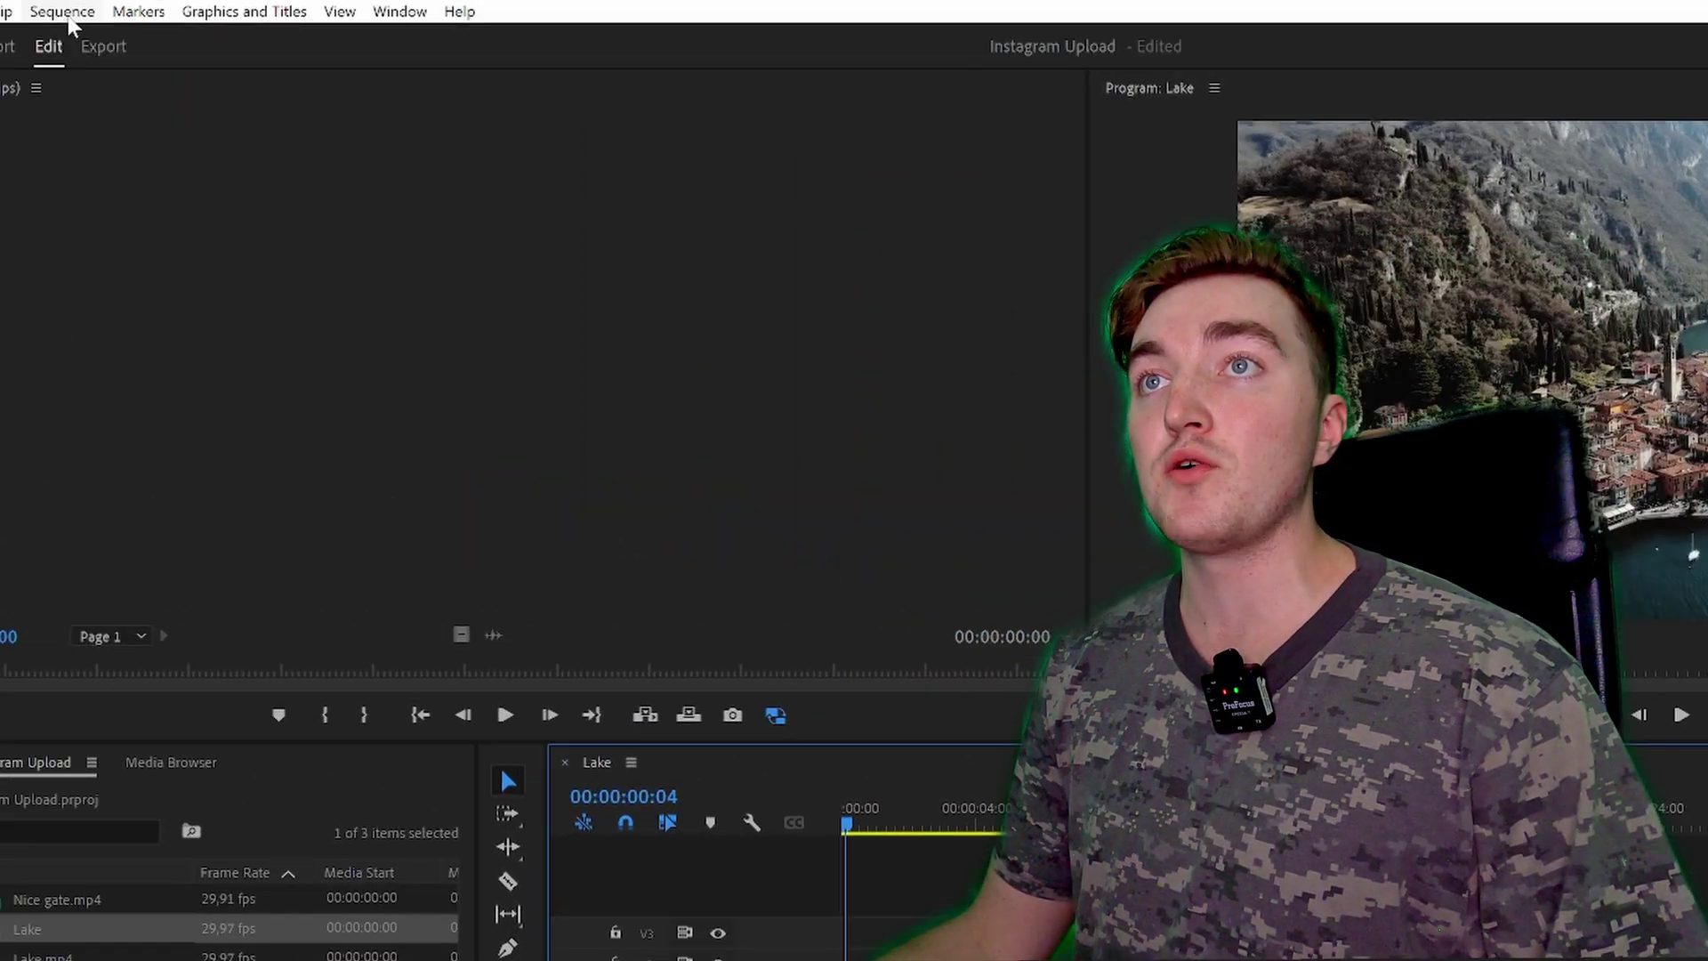
Set the Lake sequence to a 30 fps timebase and 1080x1920 frame size, deleting existing previews
{"action": "left_click", "coordinate": [64, 12]}
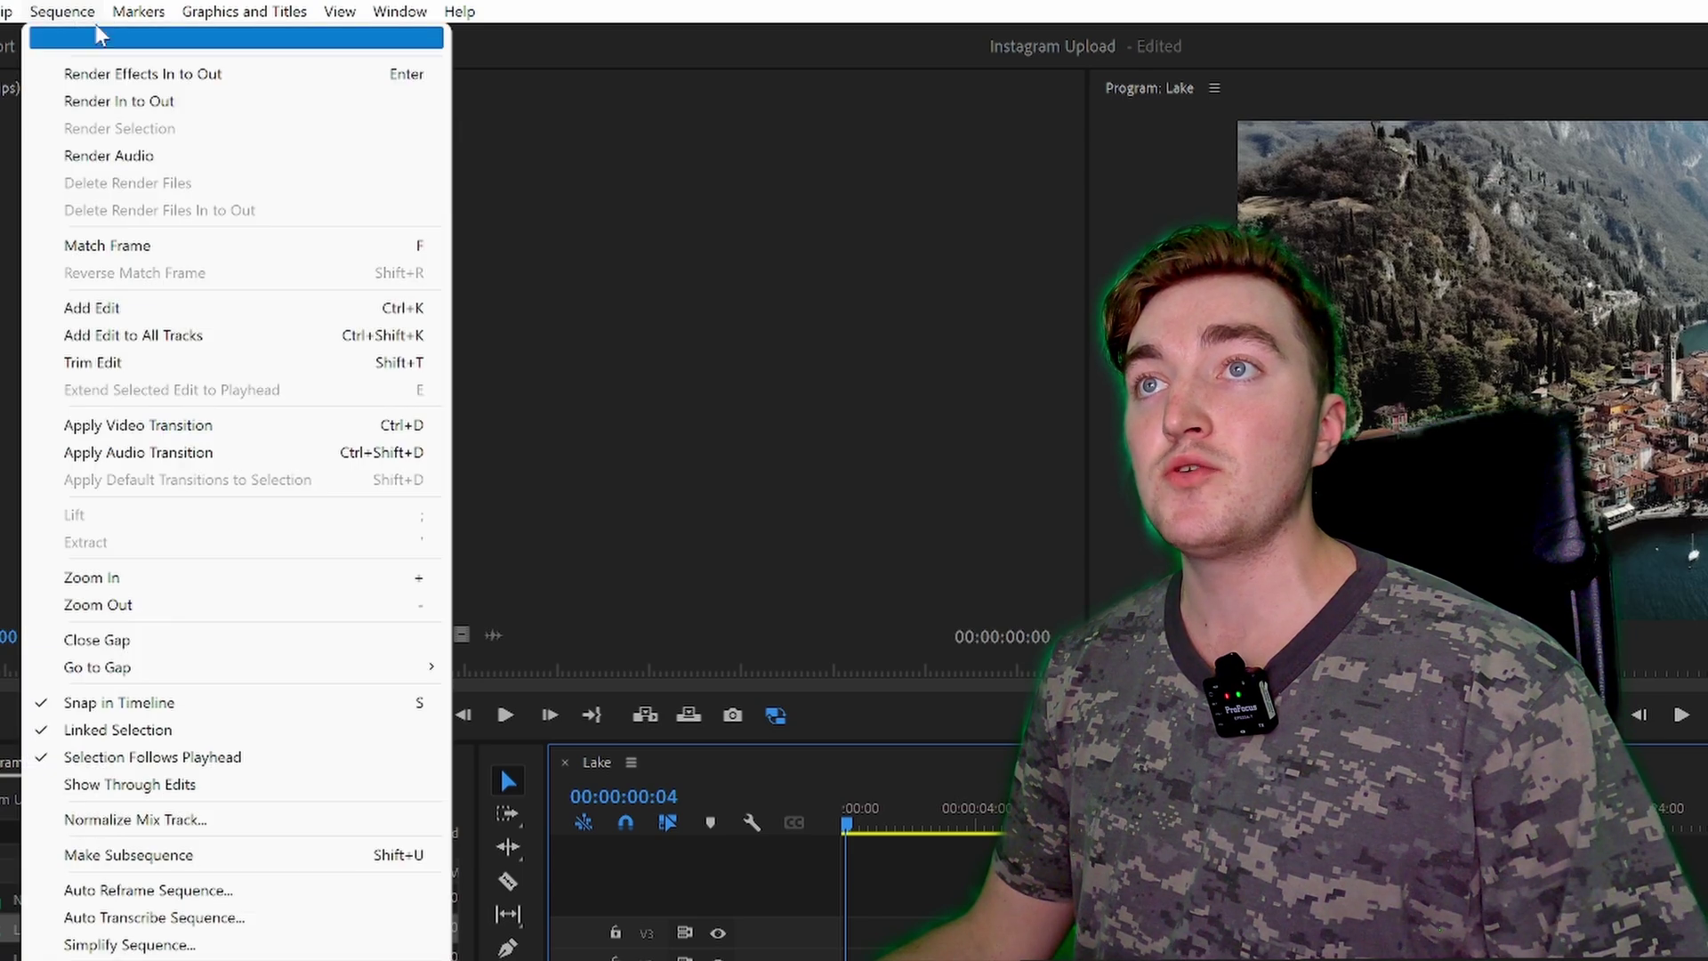
{"action": "left_click", "coordinate": [217, 43]}
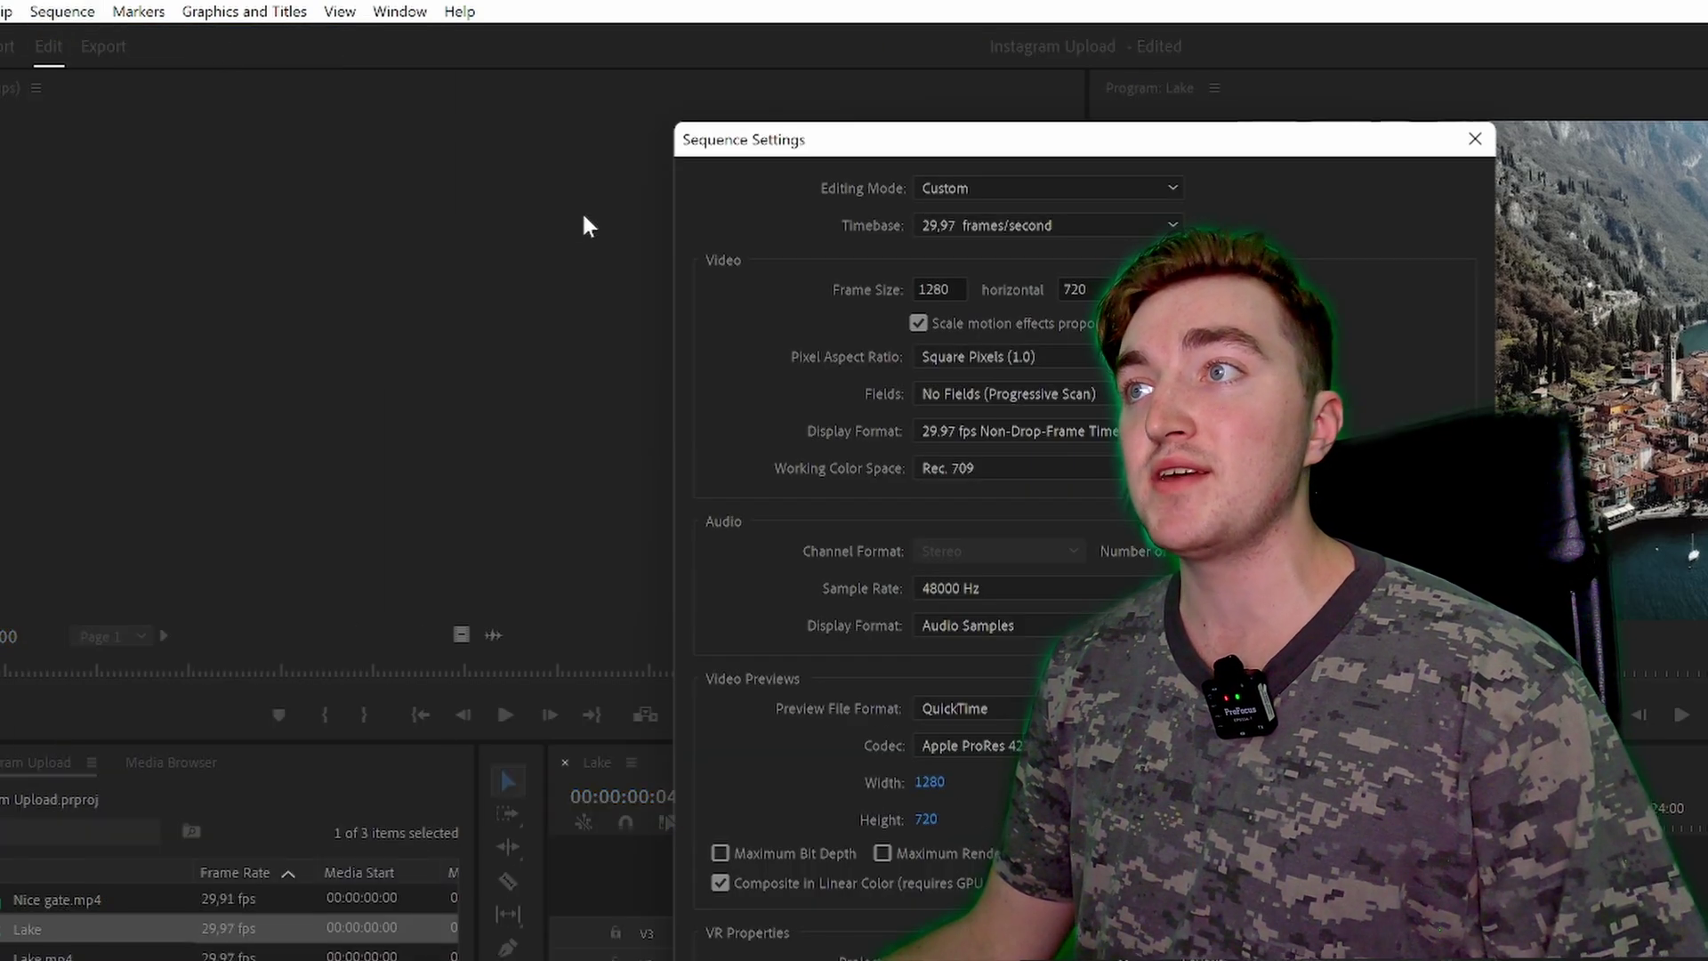
{"action": "left_click", "coordinate": [1027, 226]}
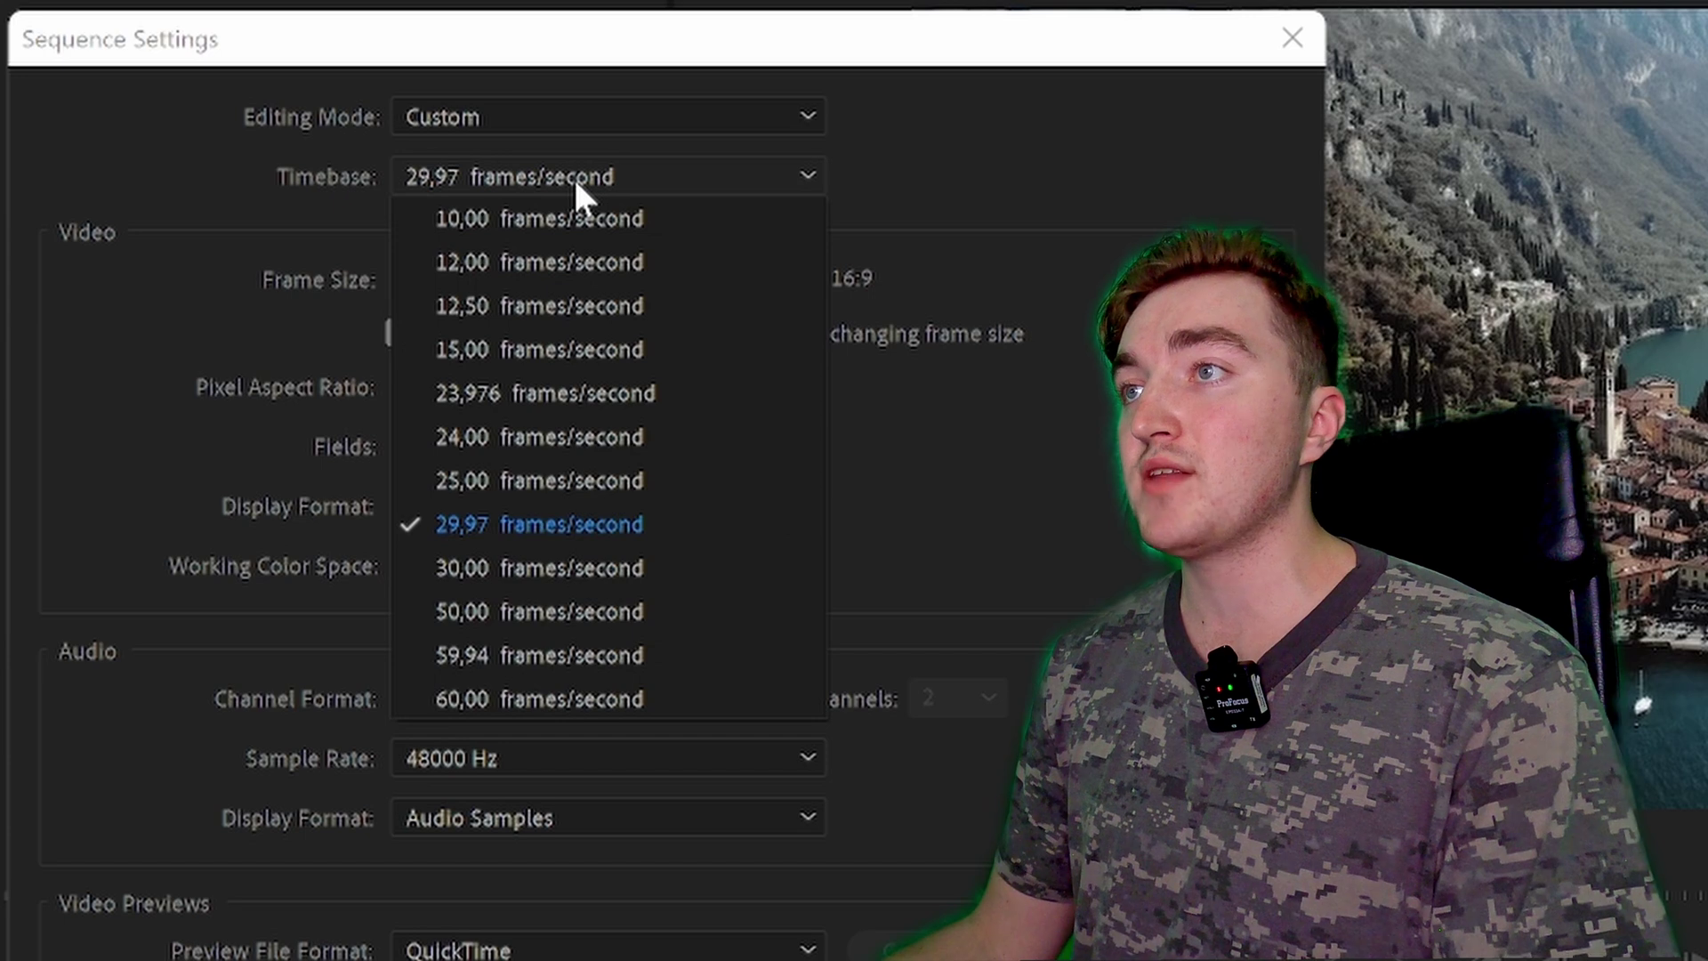
{"action": "left_click", "coordinate": [579, 573]}
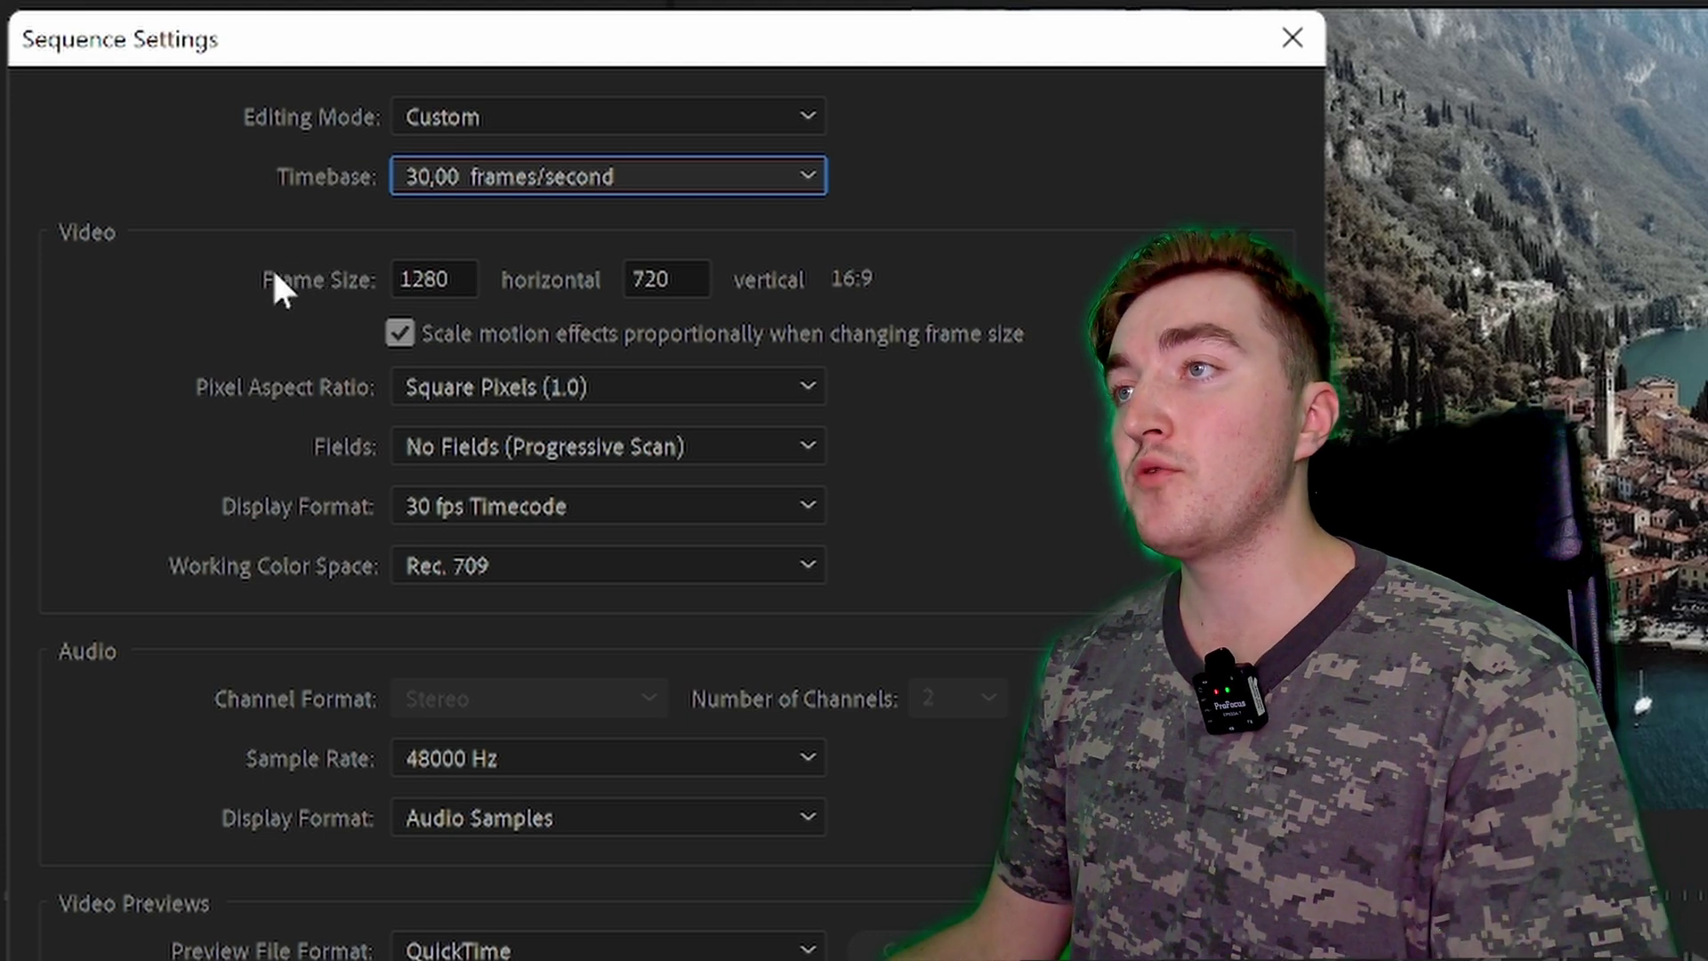
{"action": "double_click", "coordinate": [459, 278]}
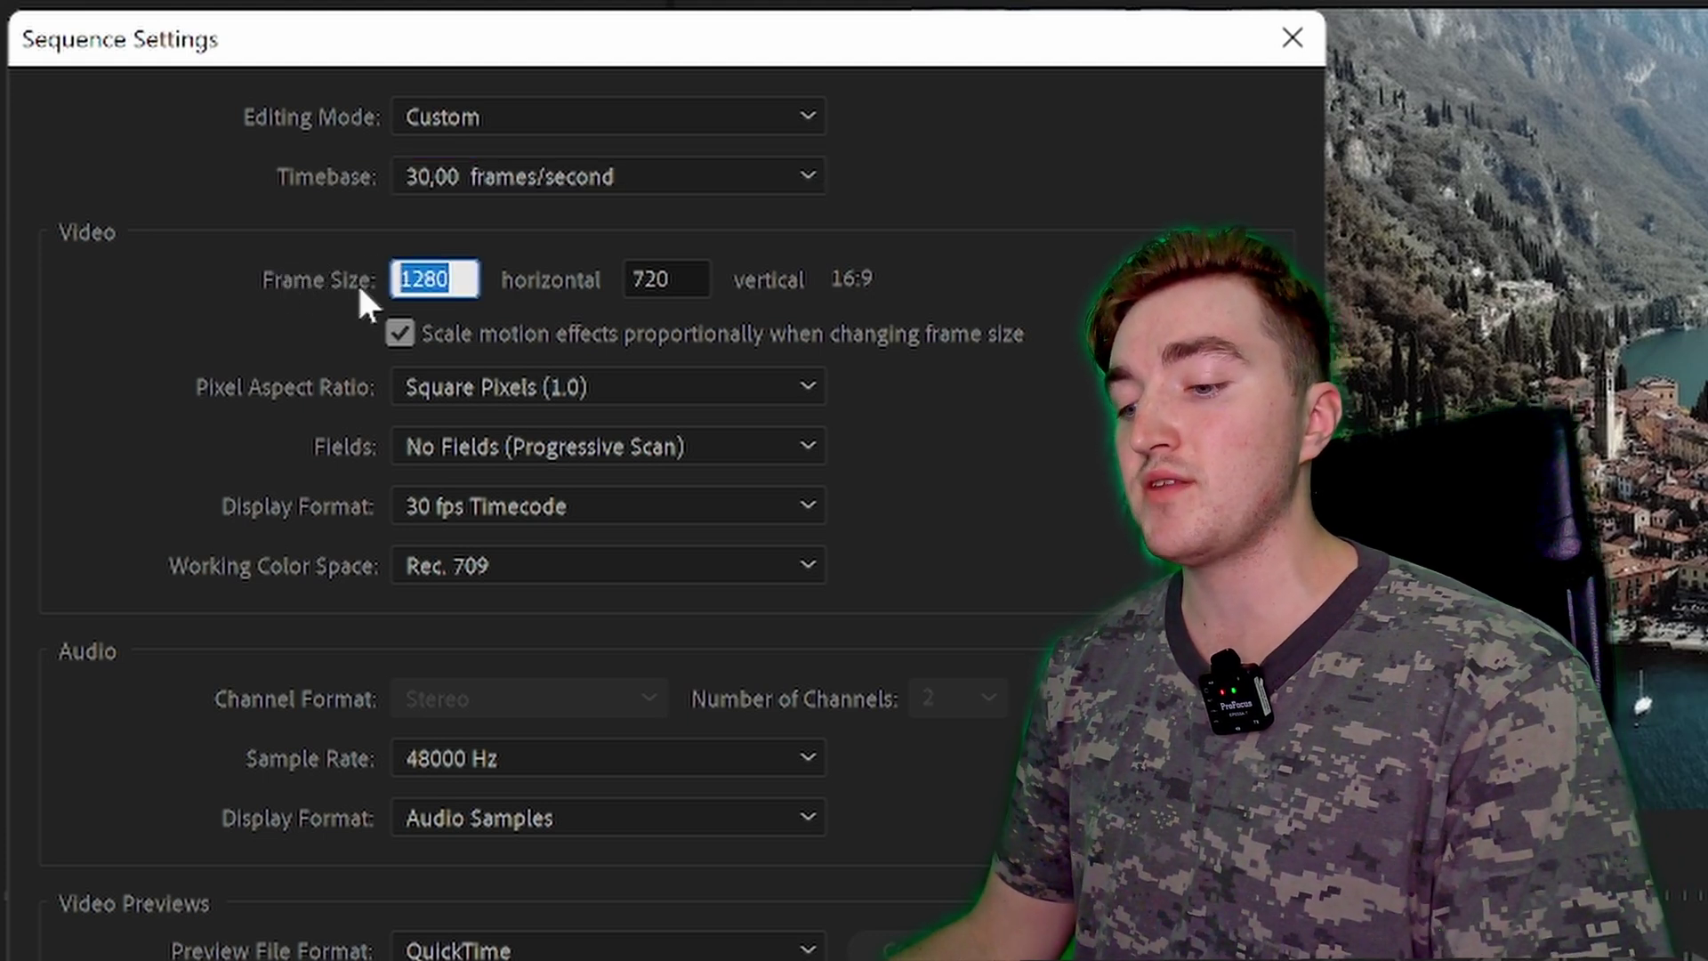
{"action": "type", "text": "1080"}
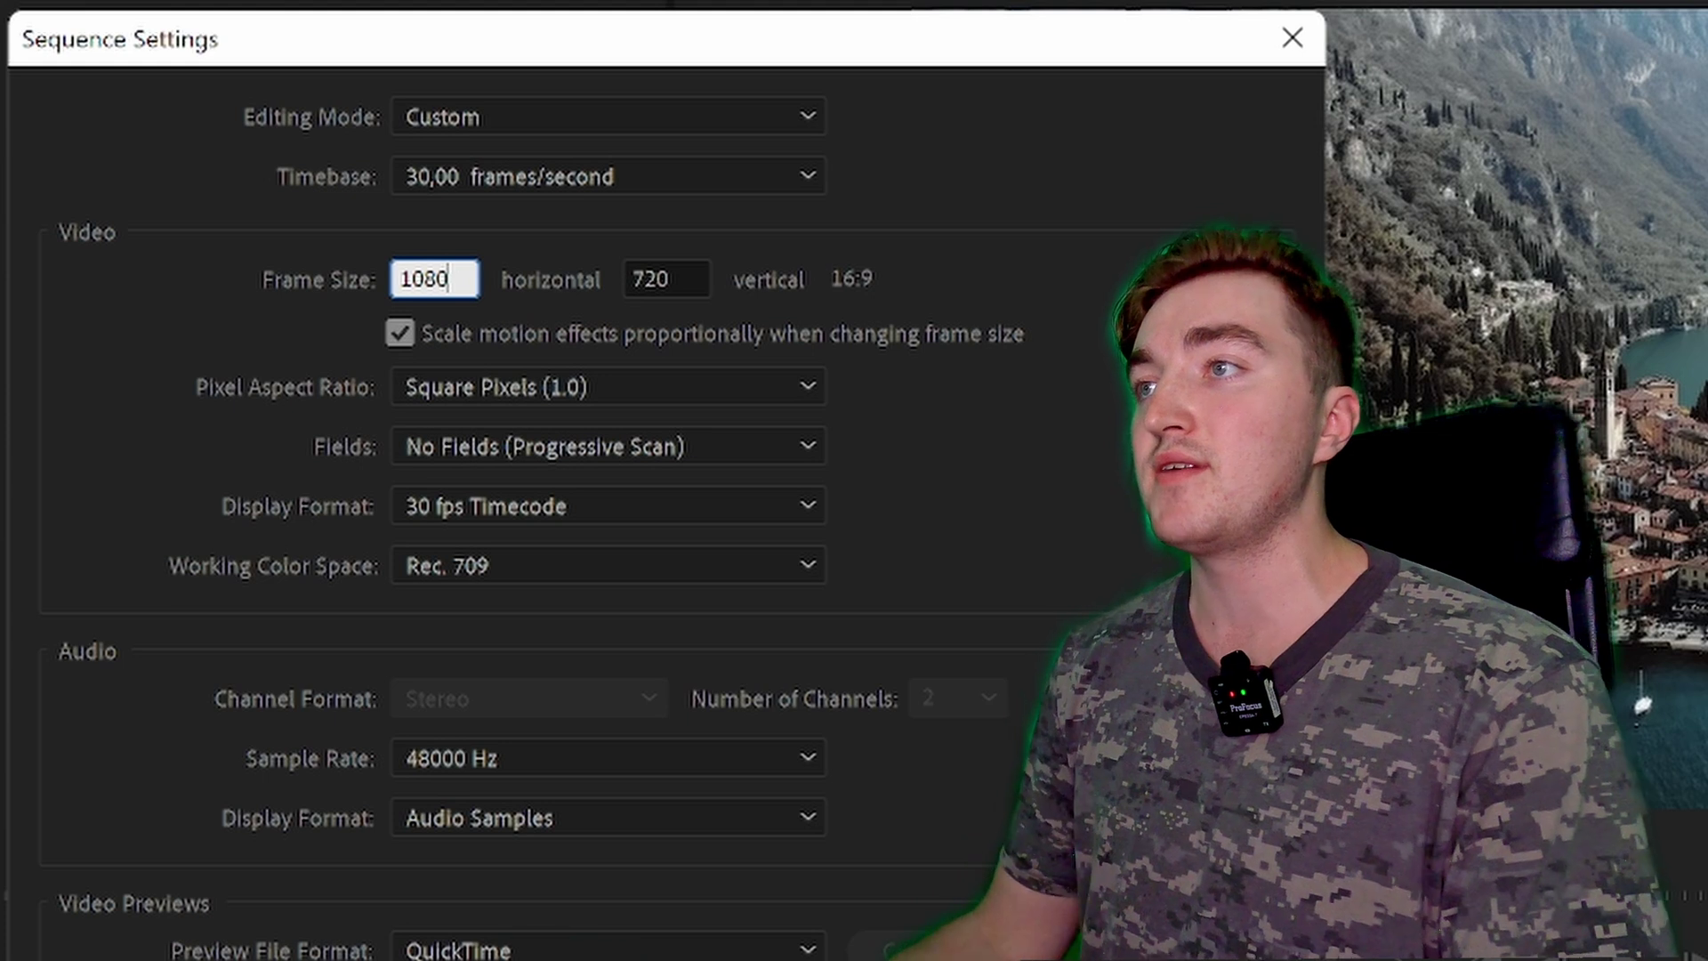
{"action": "double_click", "coordinate": [692, 281]}
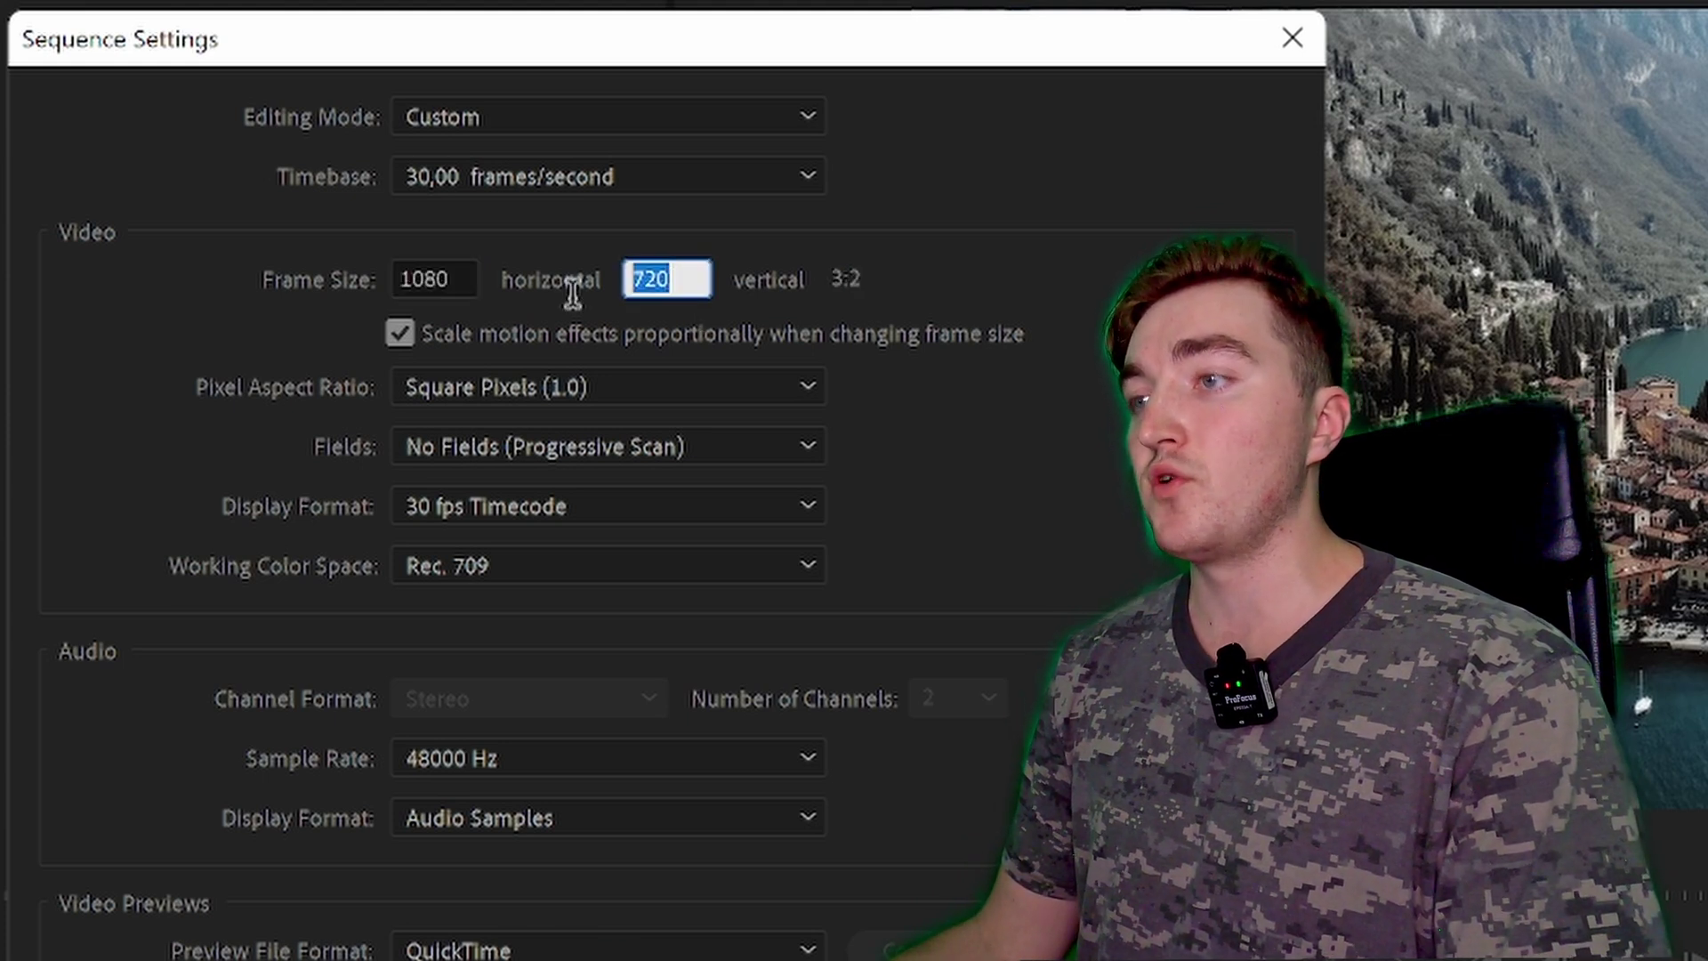
{"action": "type", "text": "192"}
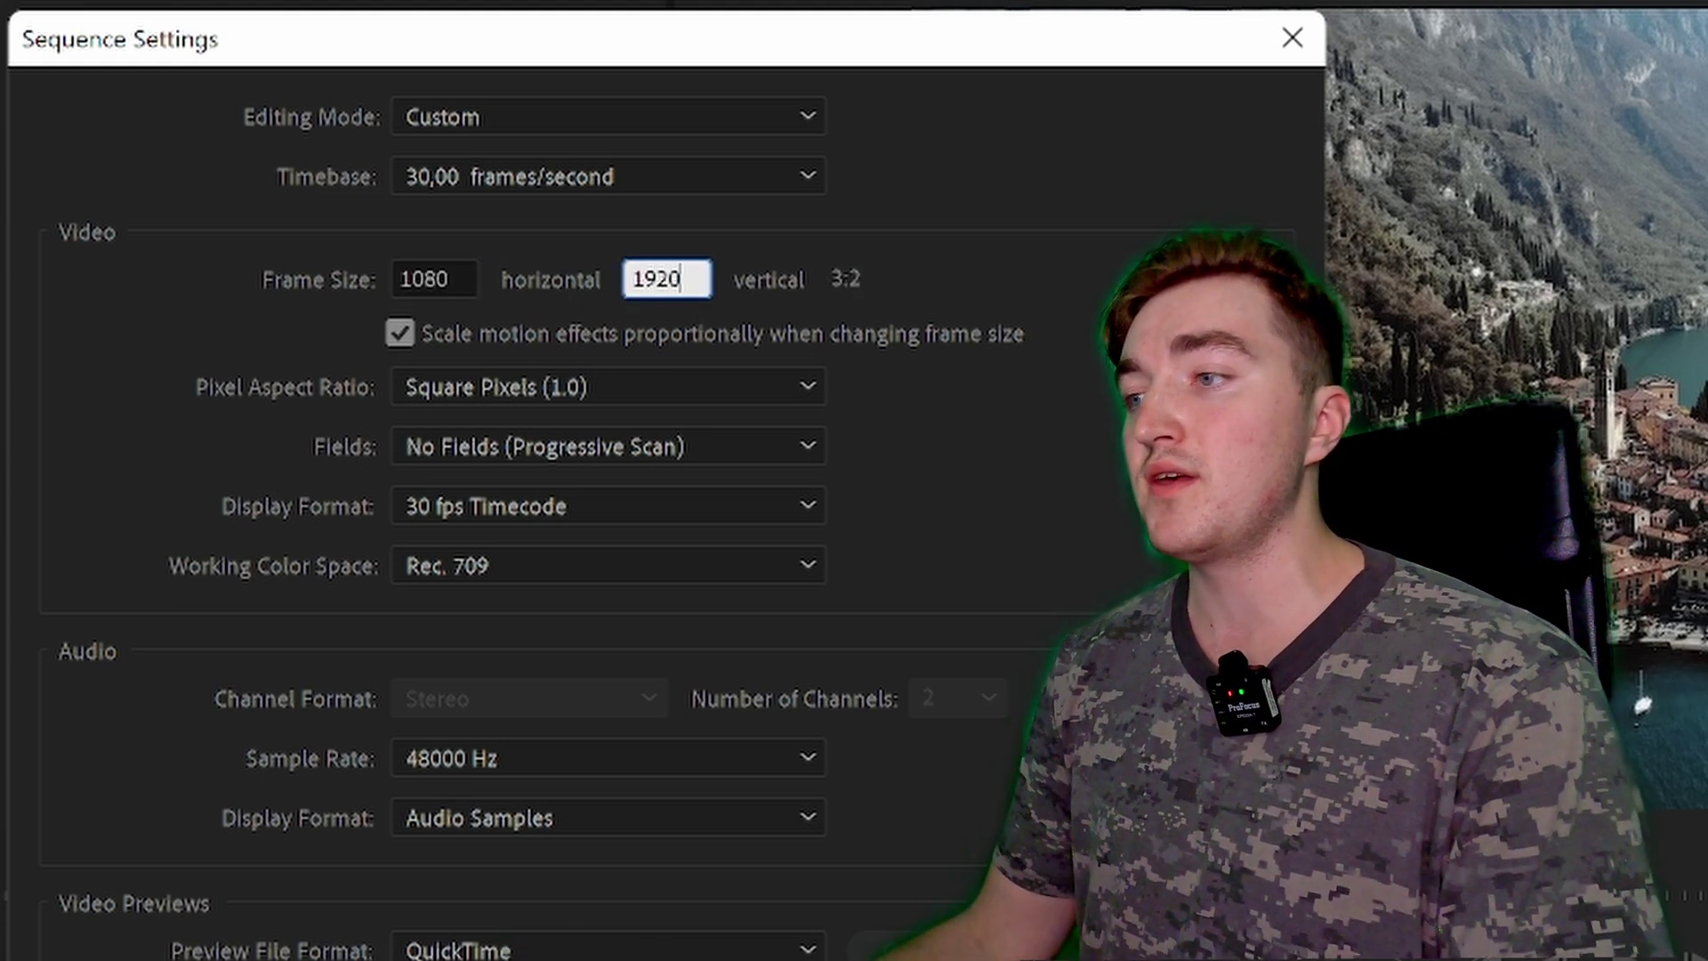
{"action": "left_click", "coordinate": [1103, 484]}
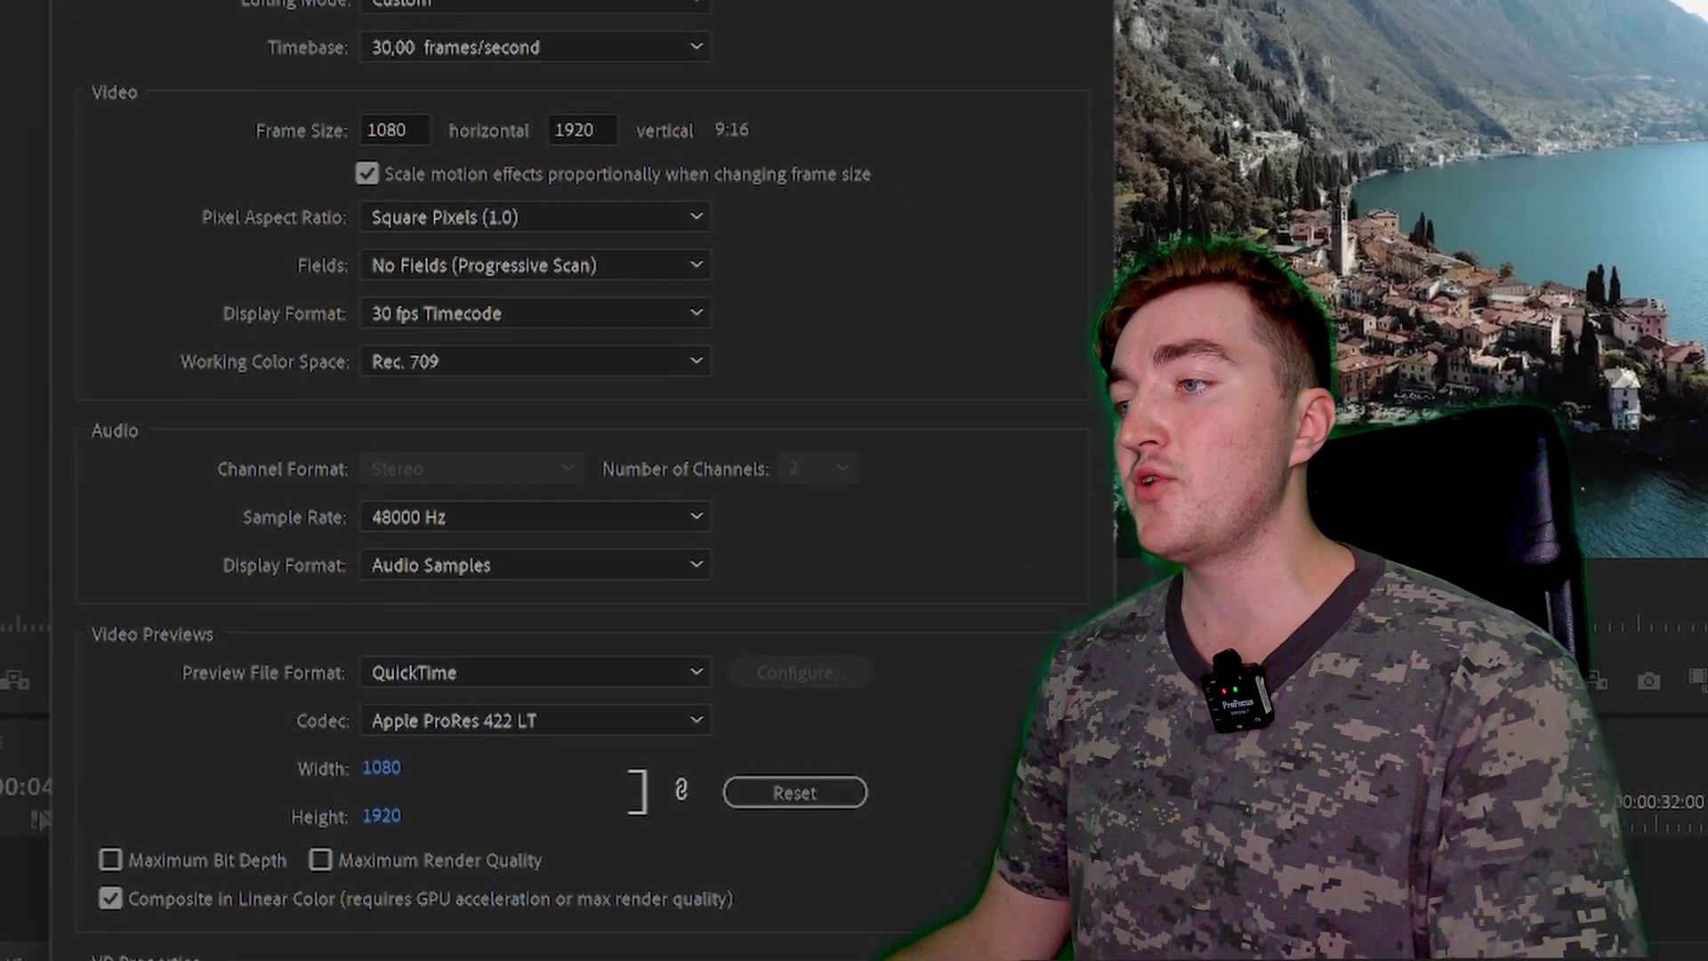
{"action": "left_click", "coordinate": [787, 921]}
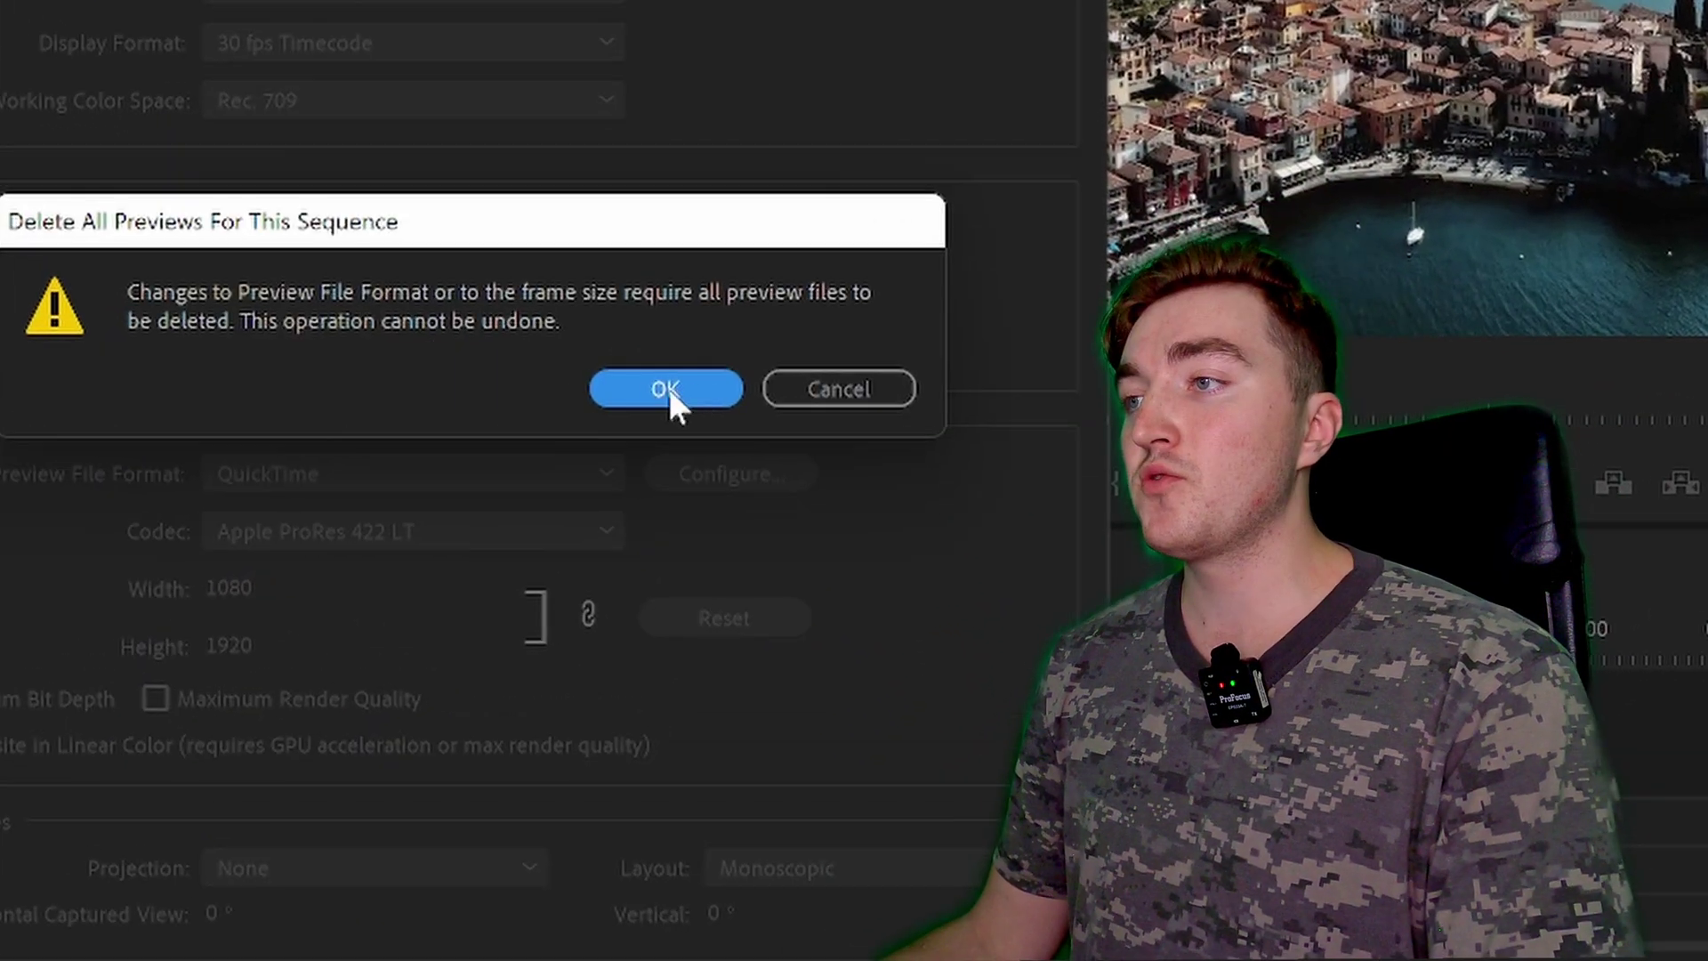
{"action": "left_click", "coordinate": [700, 392]}
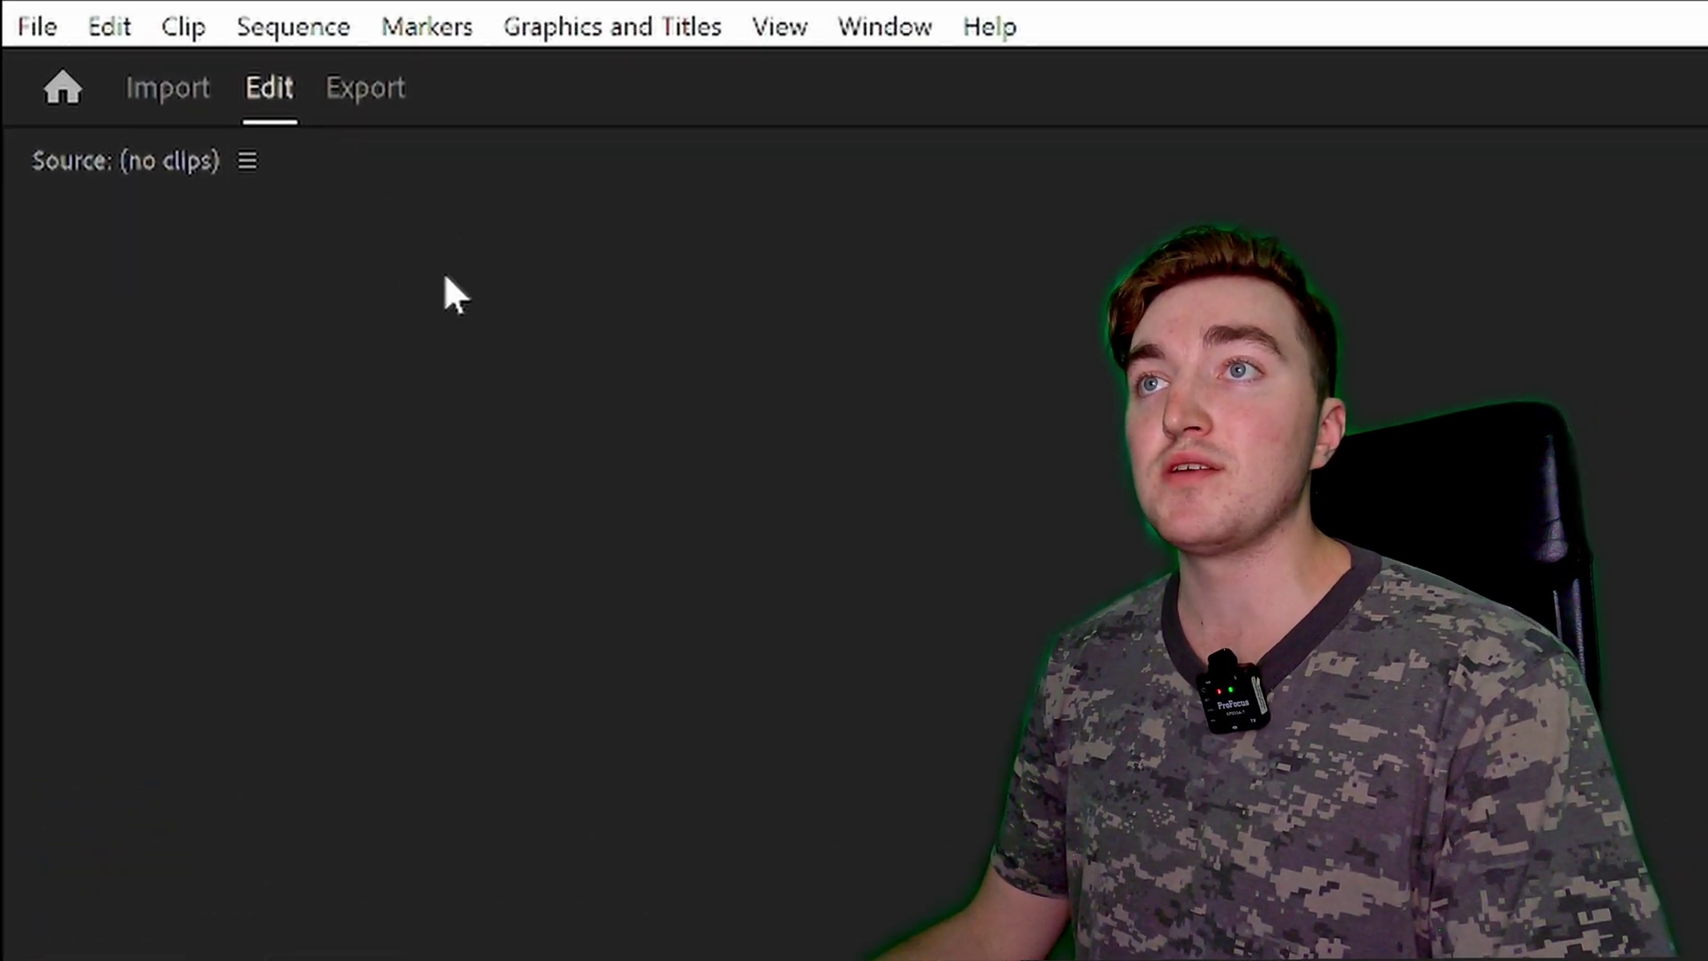
In Effect Controls, give the first Lake.mp4 clip Scale 268 and Position 687, 960
{"action": "left_click", "coordinate": [900, 26]}
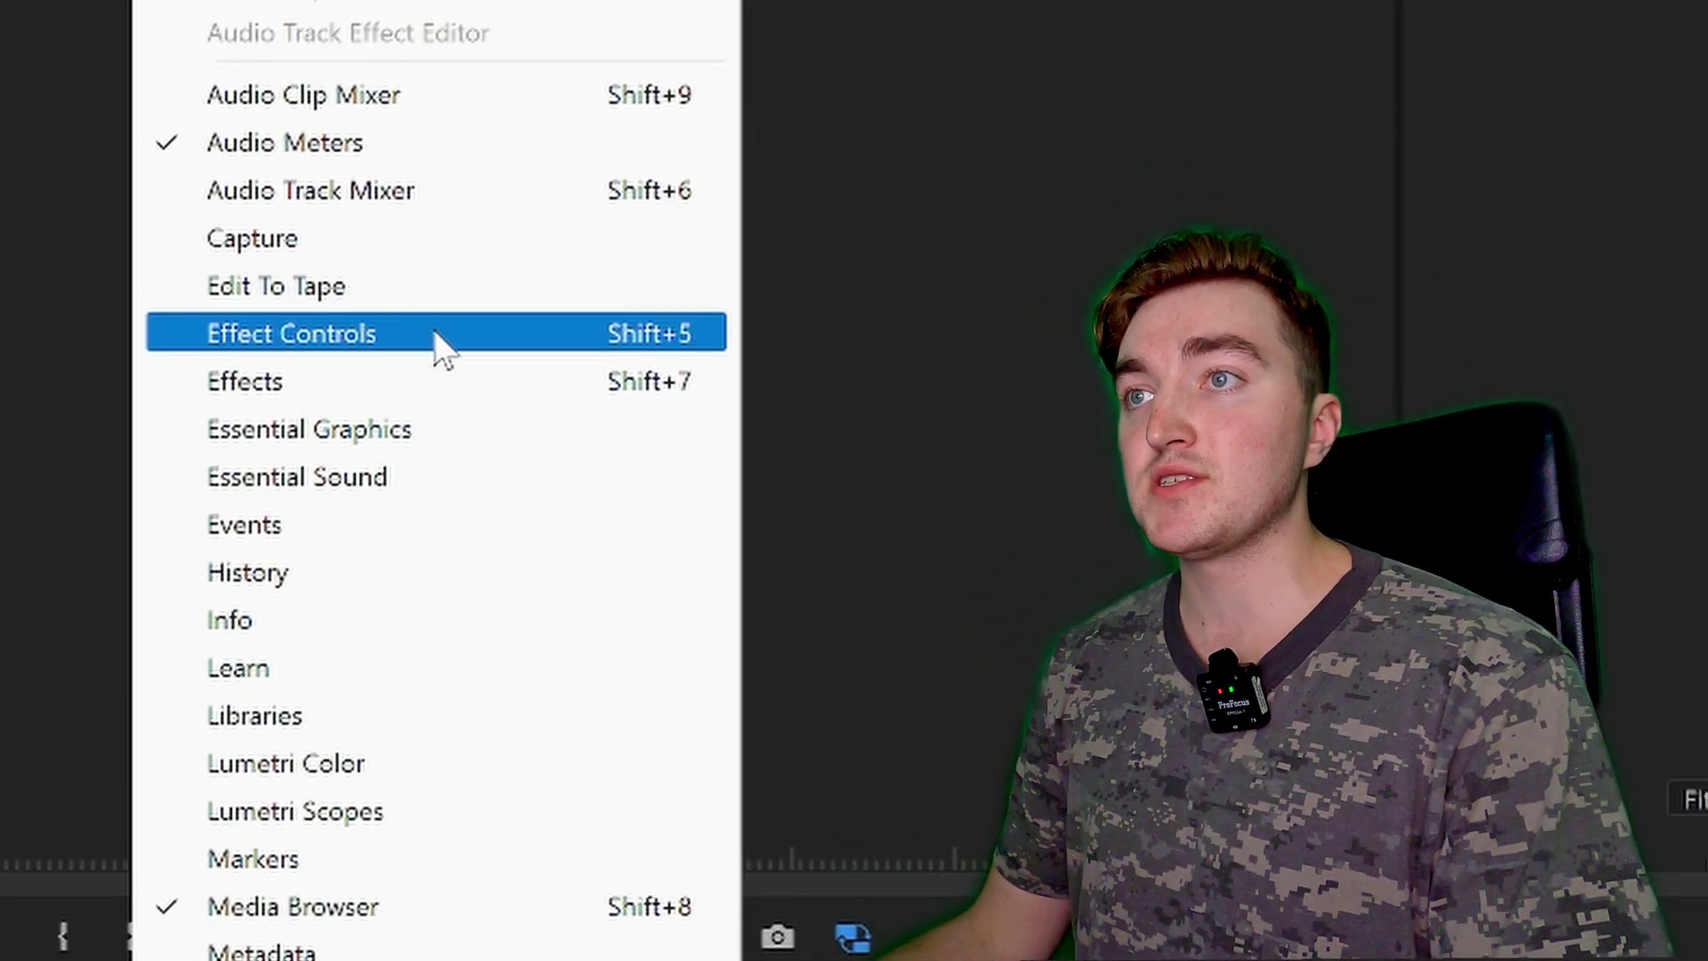
{"action": "left_click", "coordinate": [437, 343]}
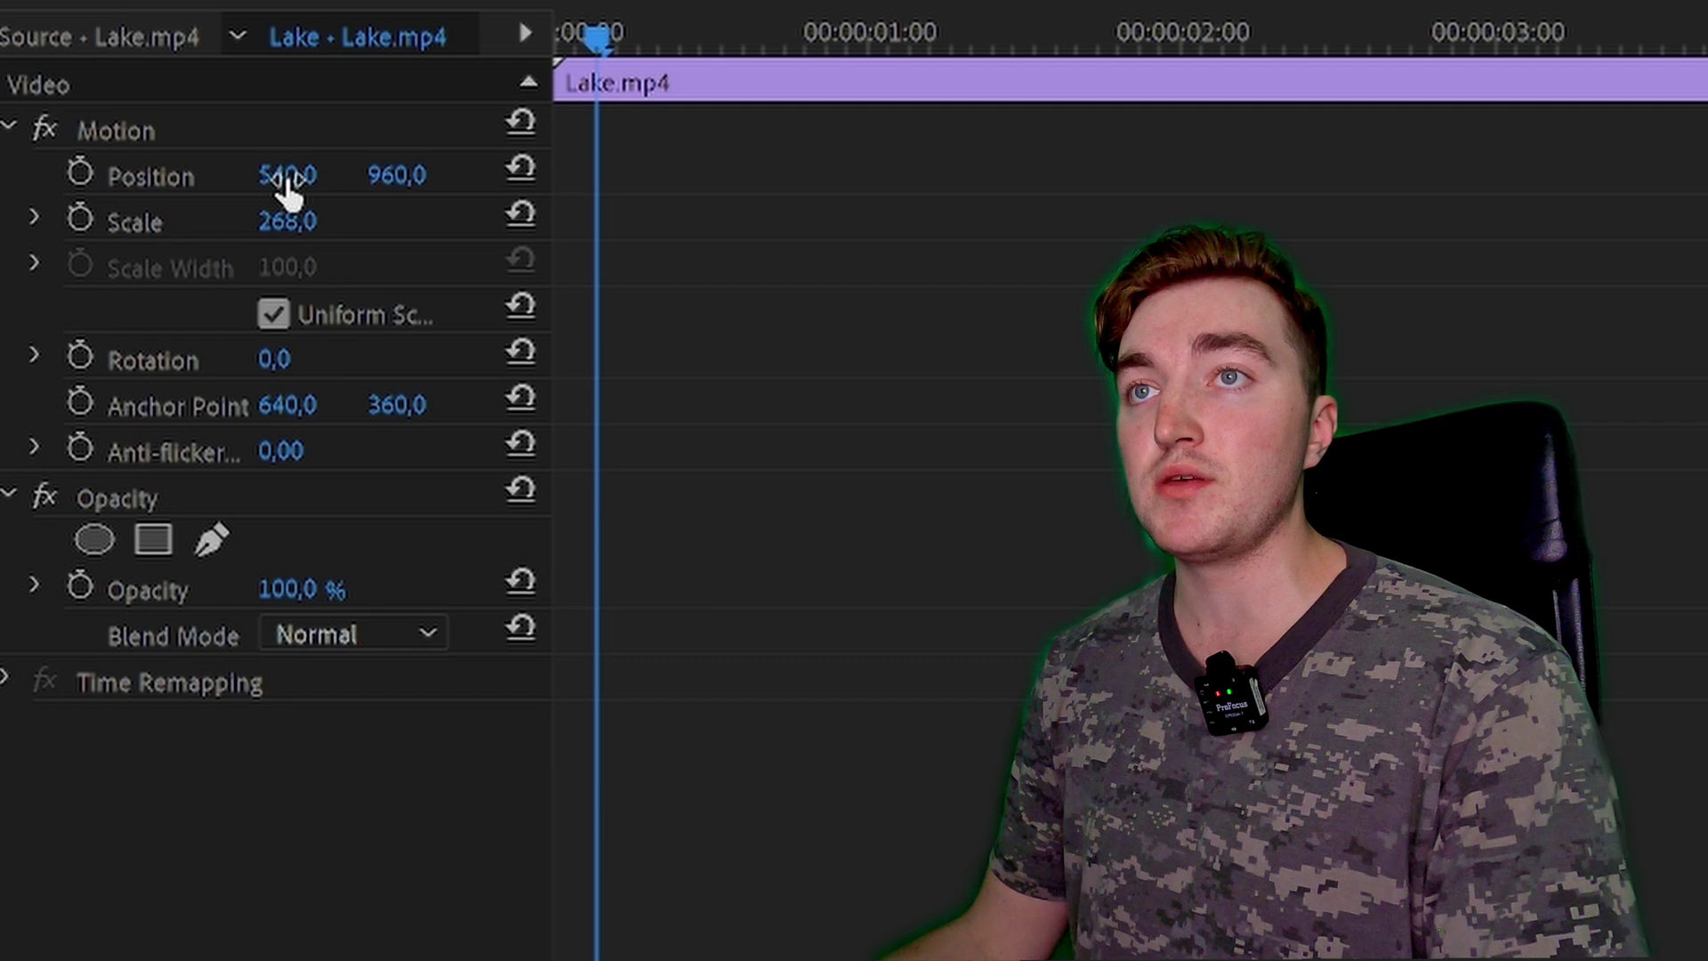
{"action": "left_click_drag", "start_coordinate": [288, 175], "coordinate": [227, 174]}
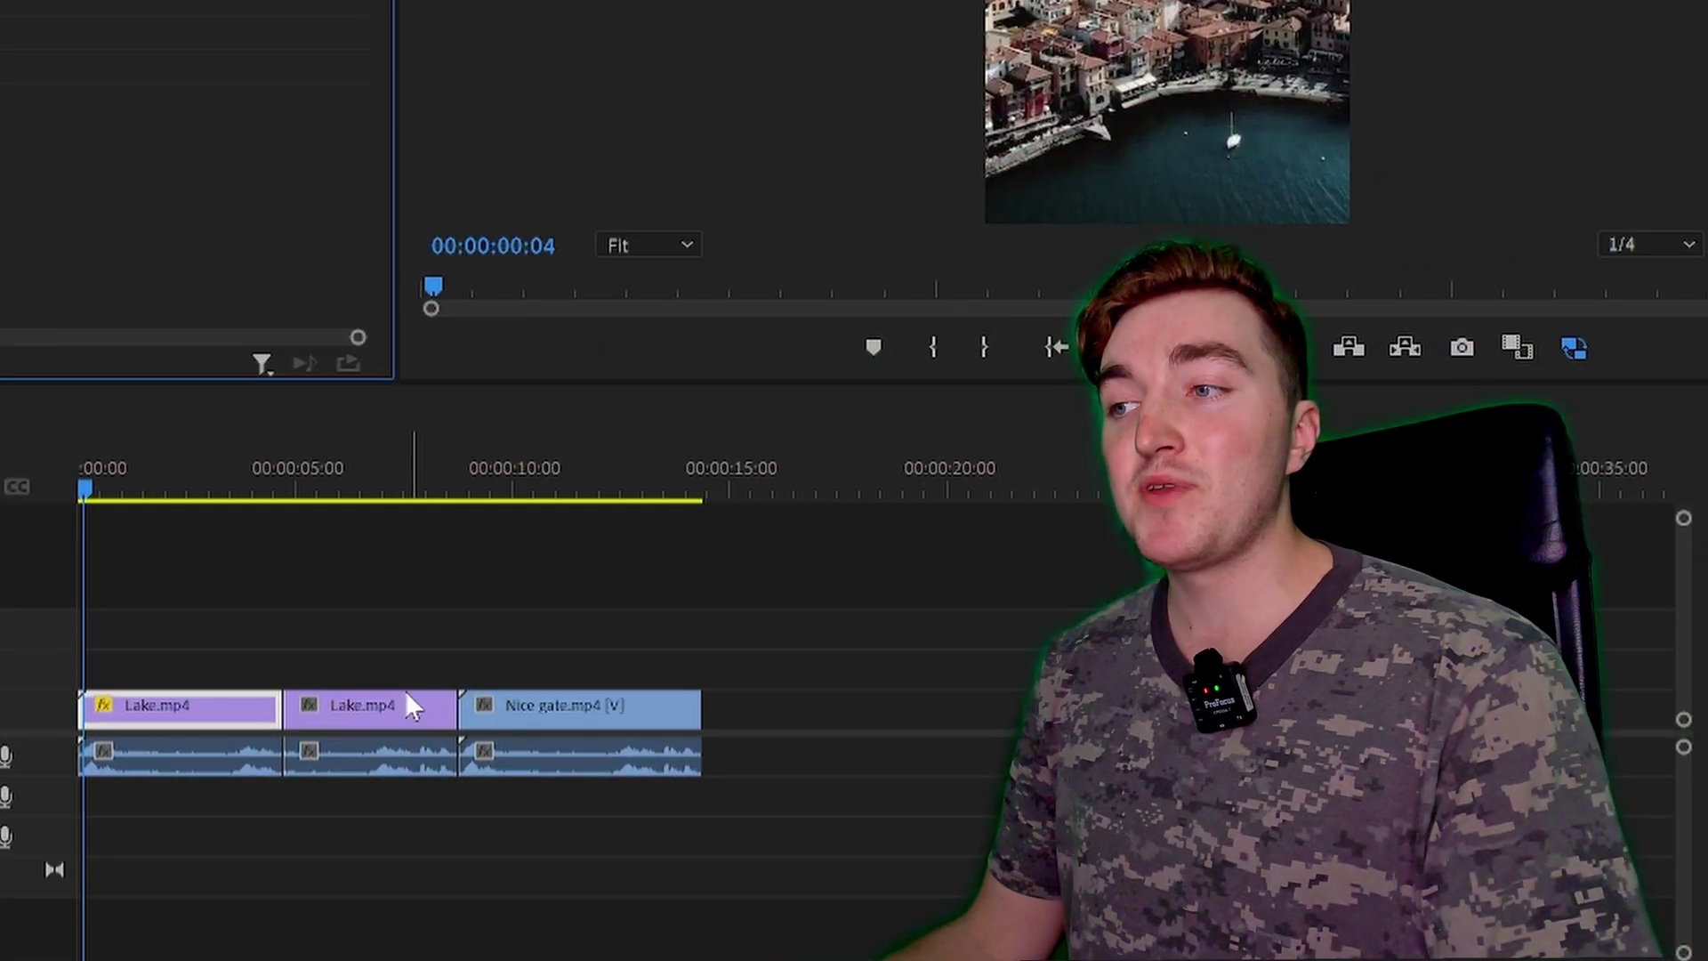
Copy the first Lake.mp4 clip along with its effects
{"action": "left_click", "coordinate": [855, 732]}
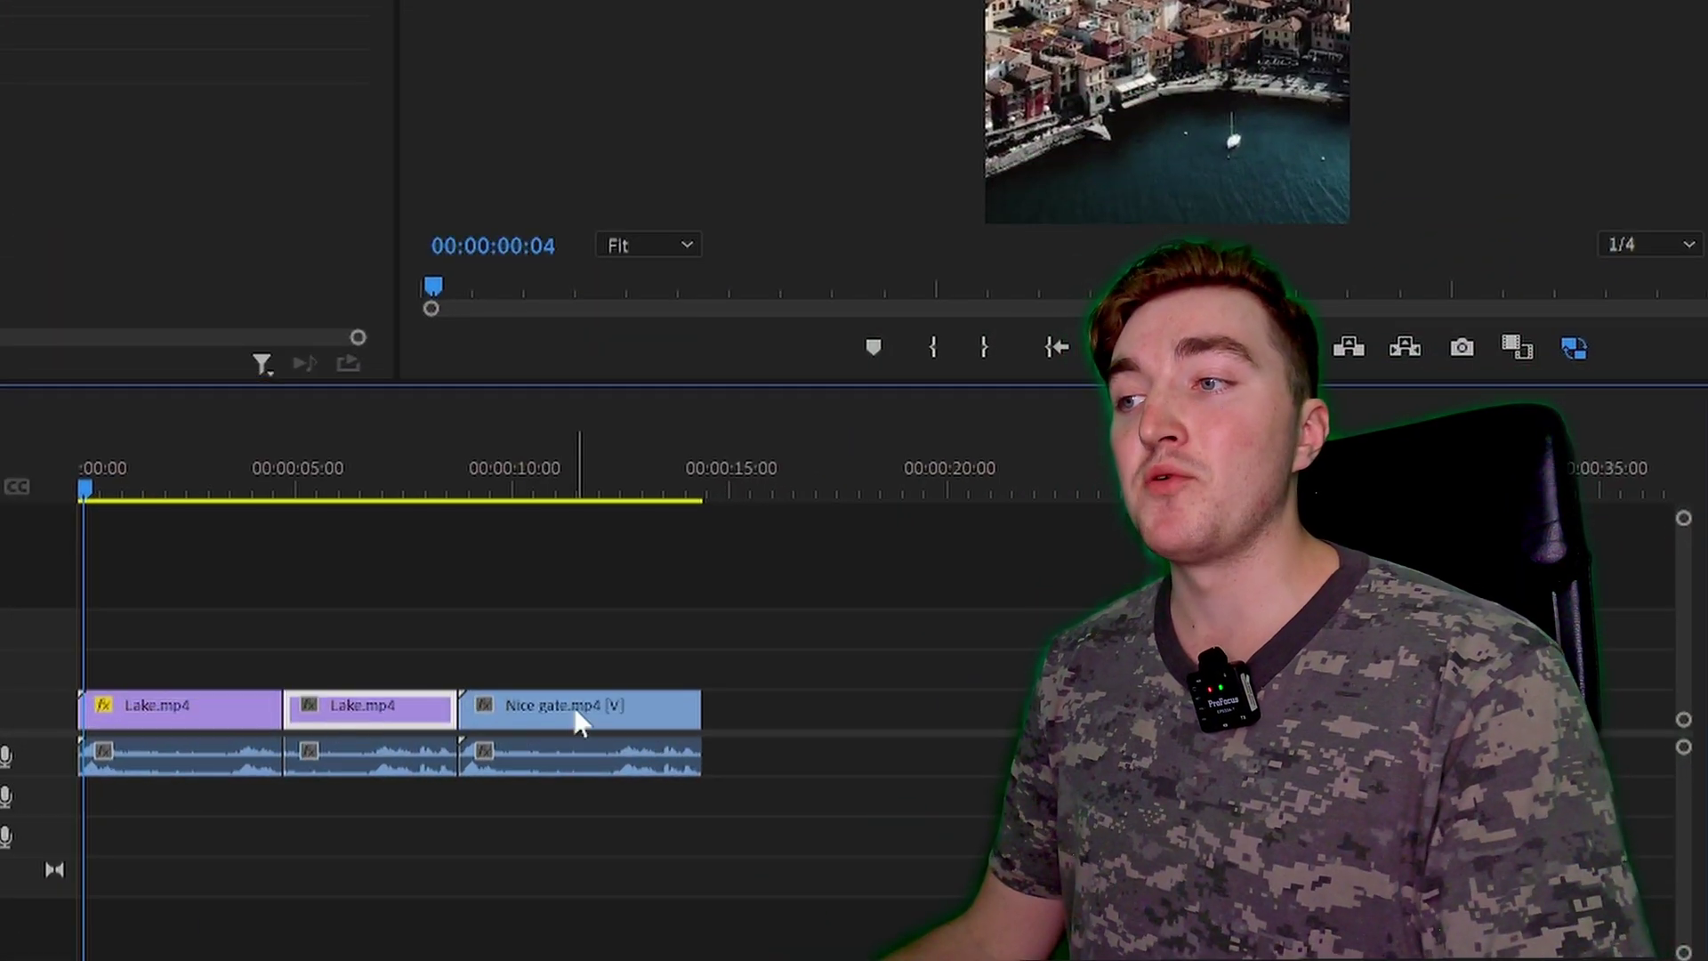
{"action": "left_click", "coordinate": [578, 721]}
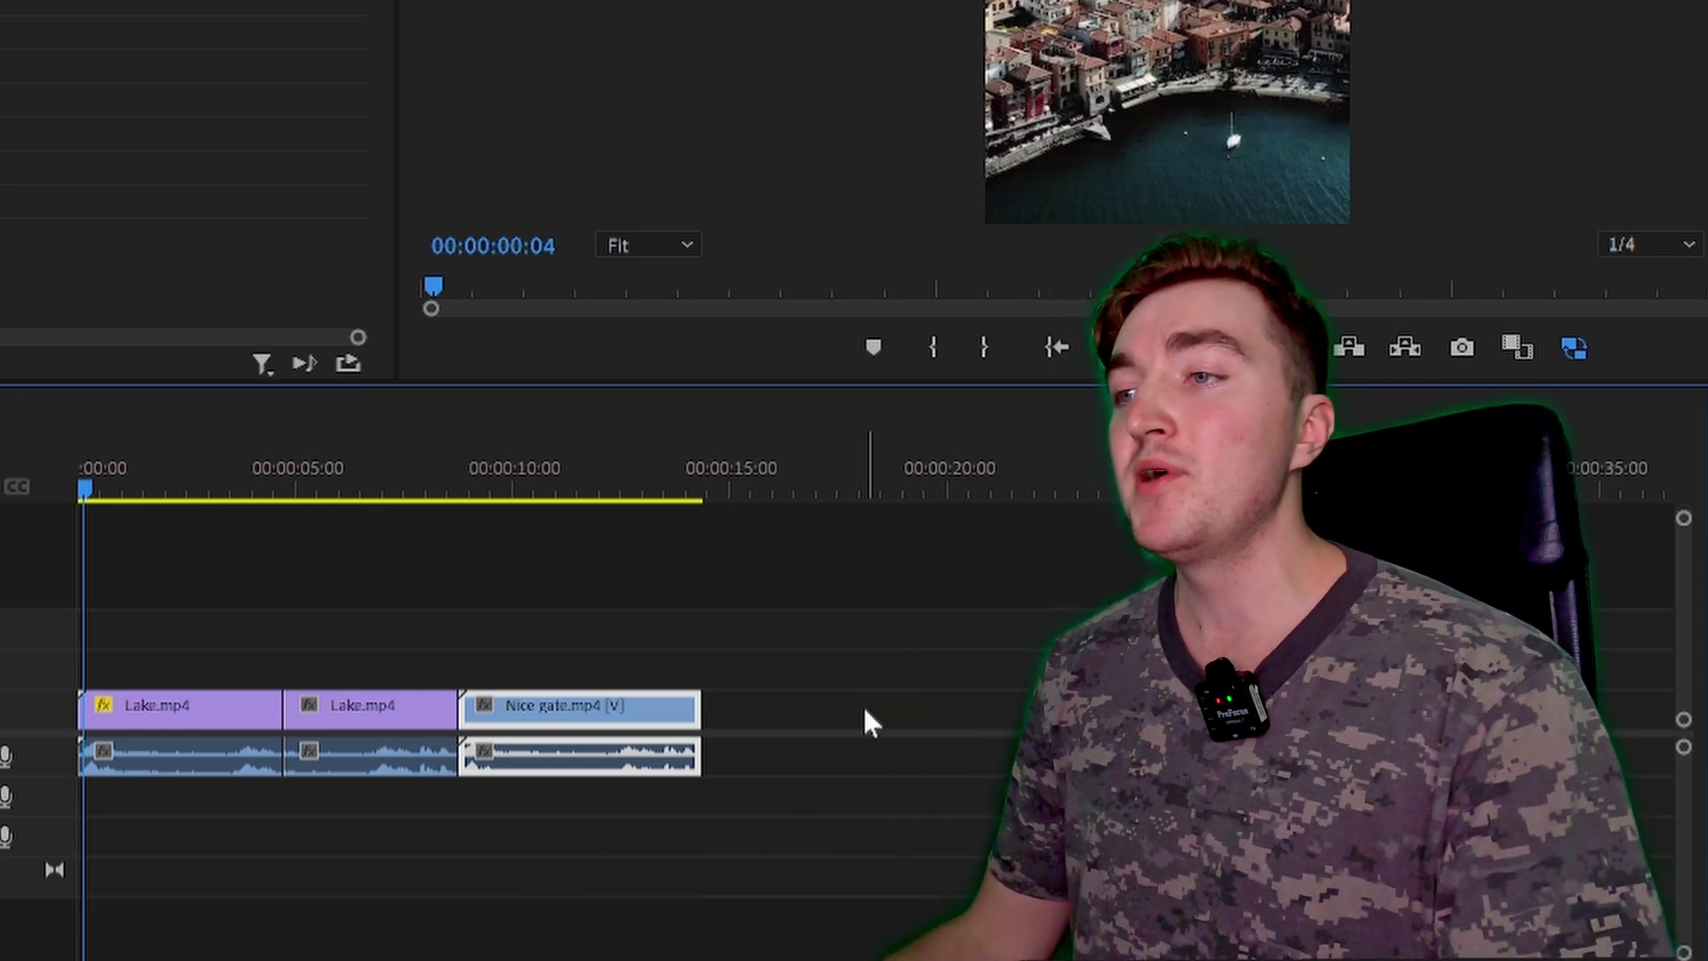
{"action": "left_click", "coordinate": [168, 704]}
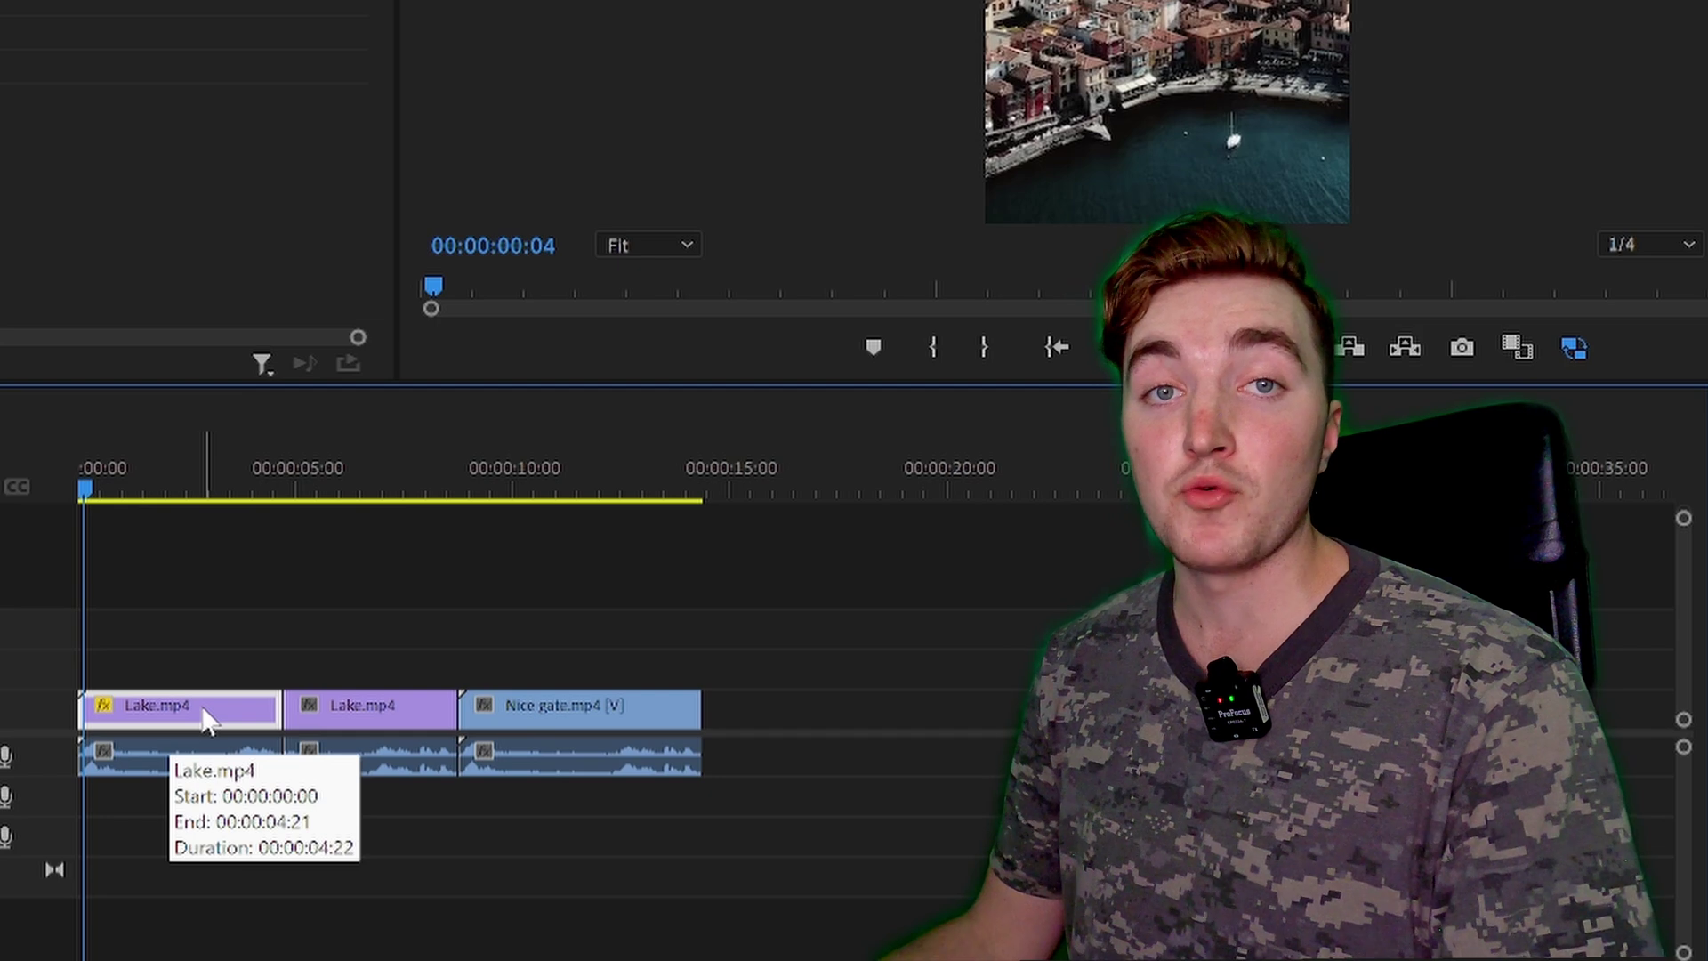
{"action": "right_click", "coordinate": [206, 721]}
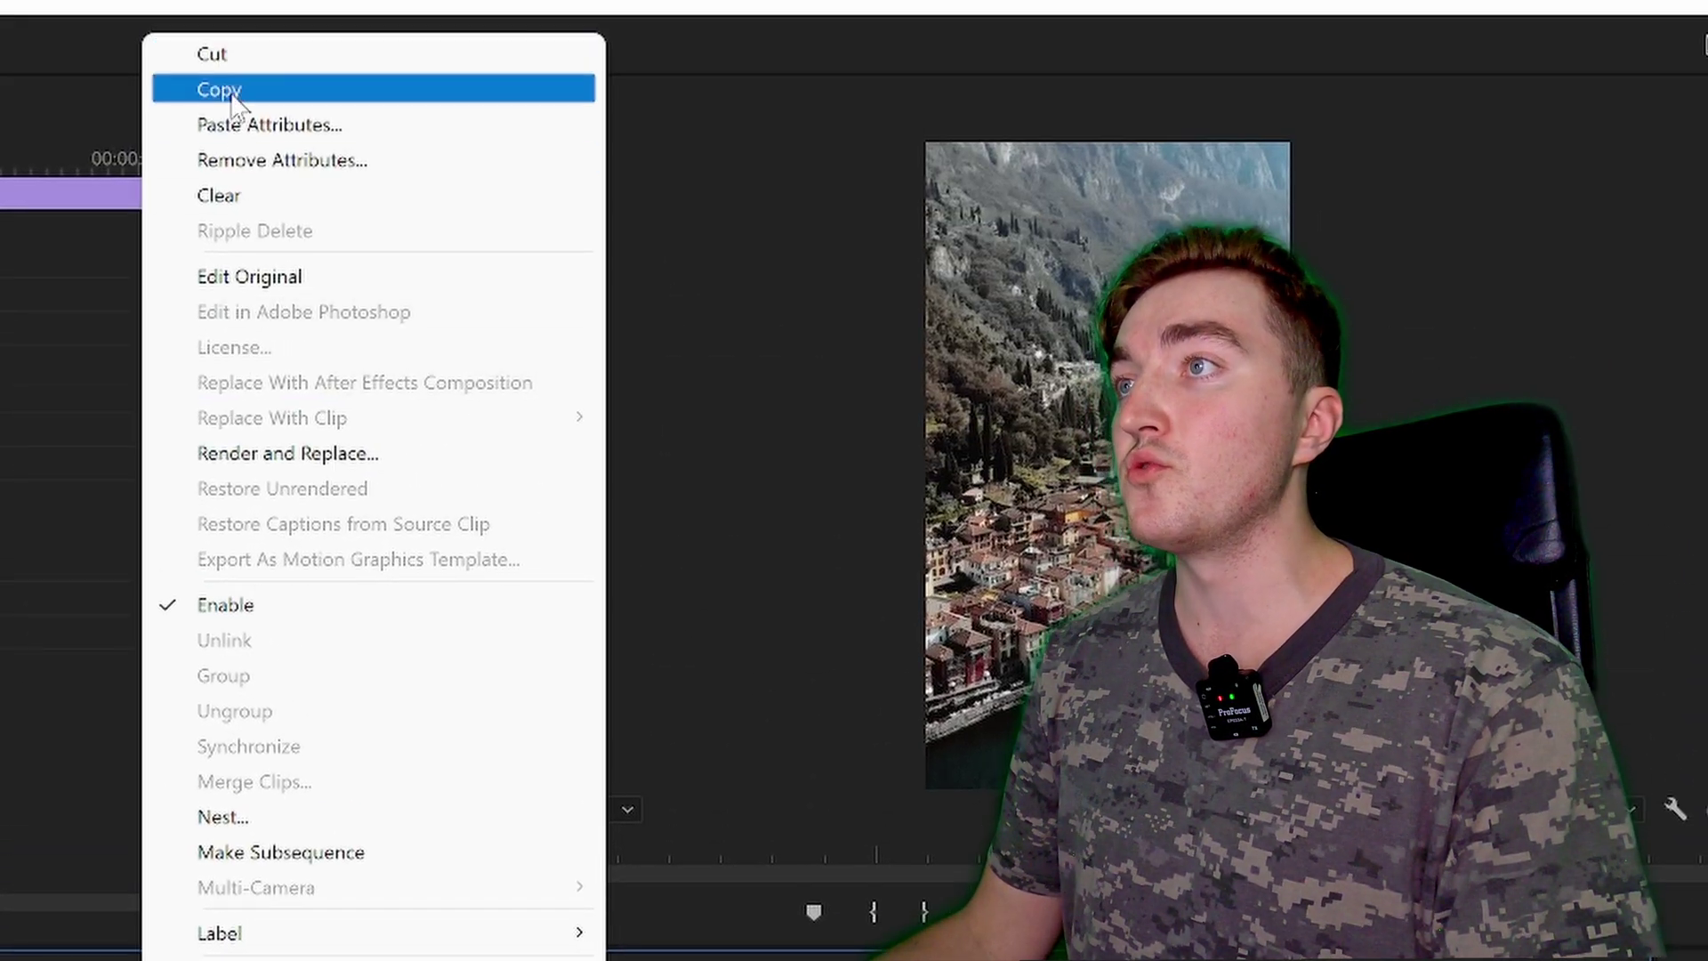
{"action": "left_click", "coordinate": [256, 98]}
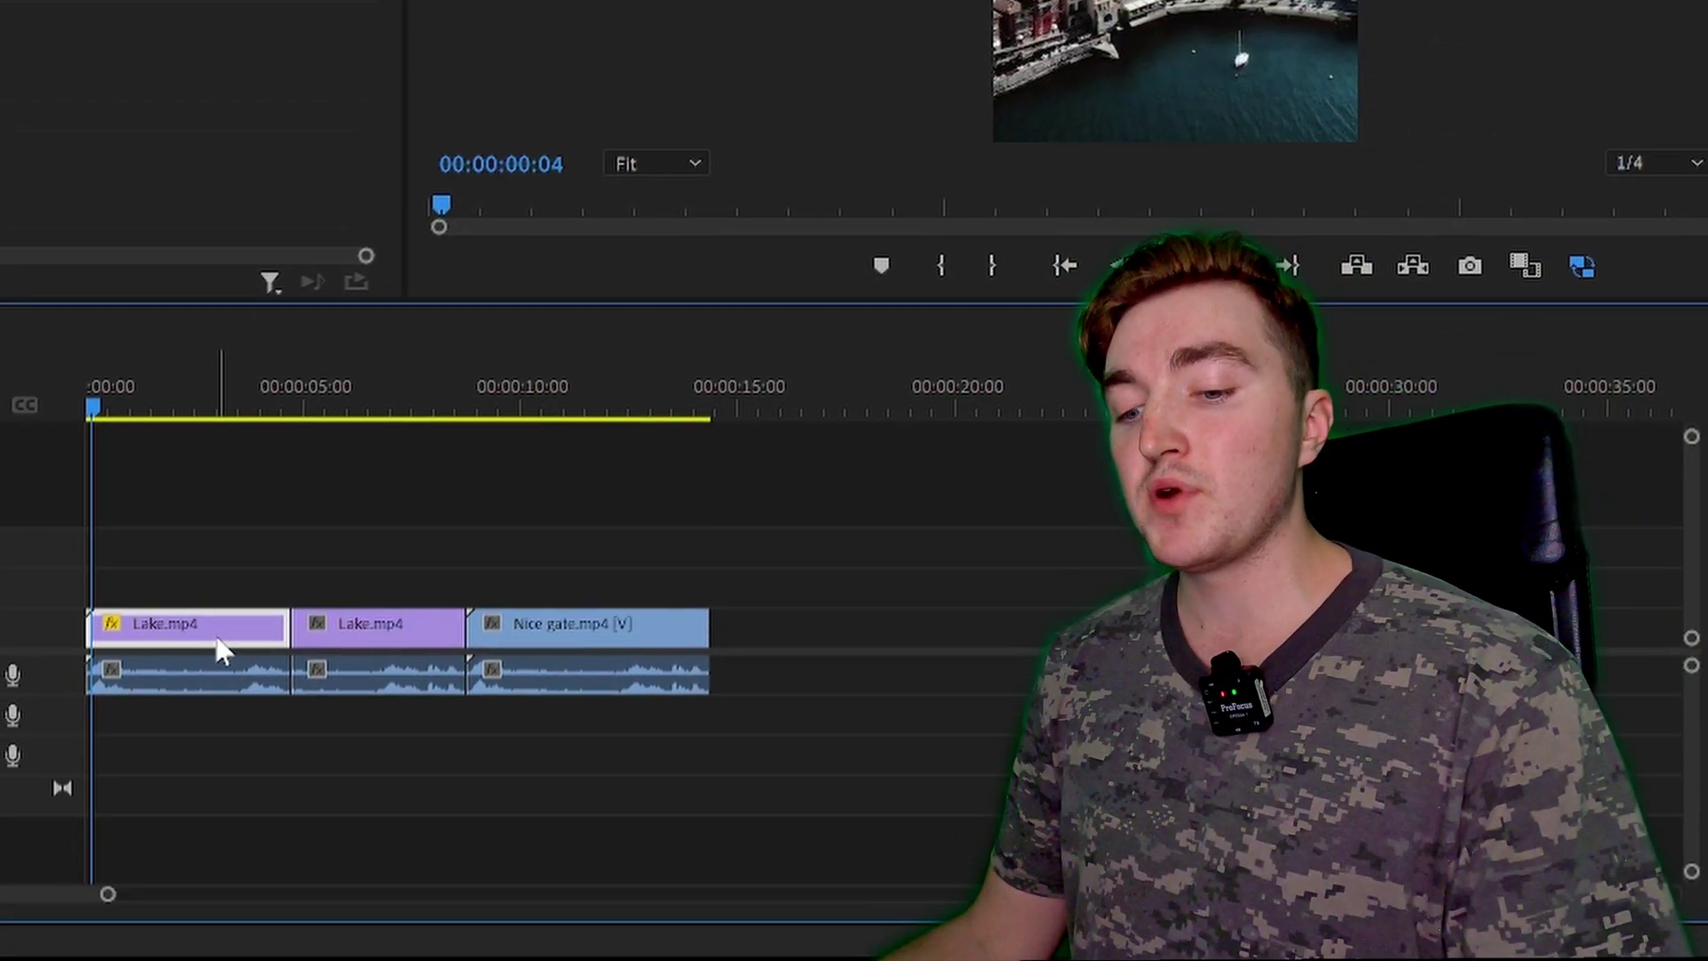
Paste its attributes, excluding Time Remapping, onto all the timeline clips
{"action": "key", "text": "ctrl+a"}
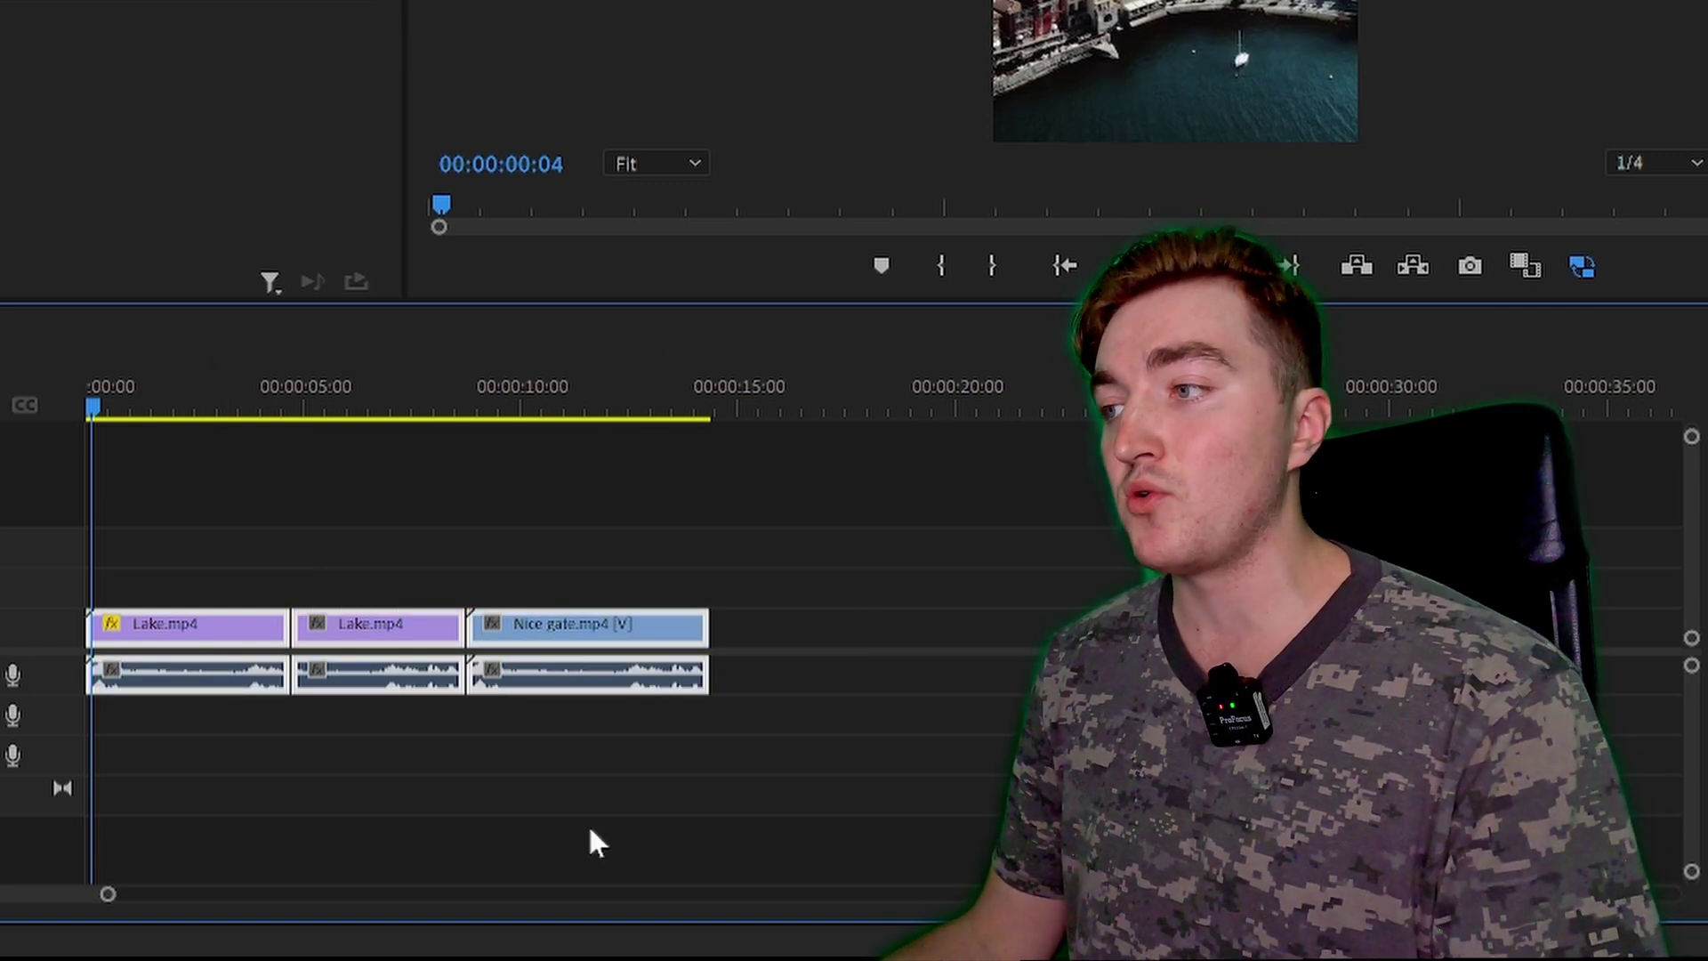
{"action": "right_click", "coordinate": [361, 652]}
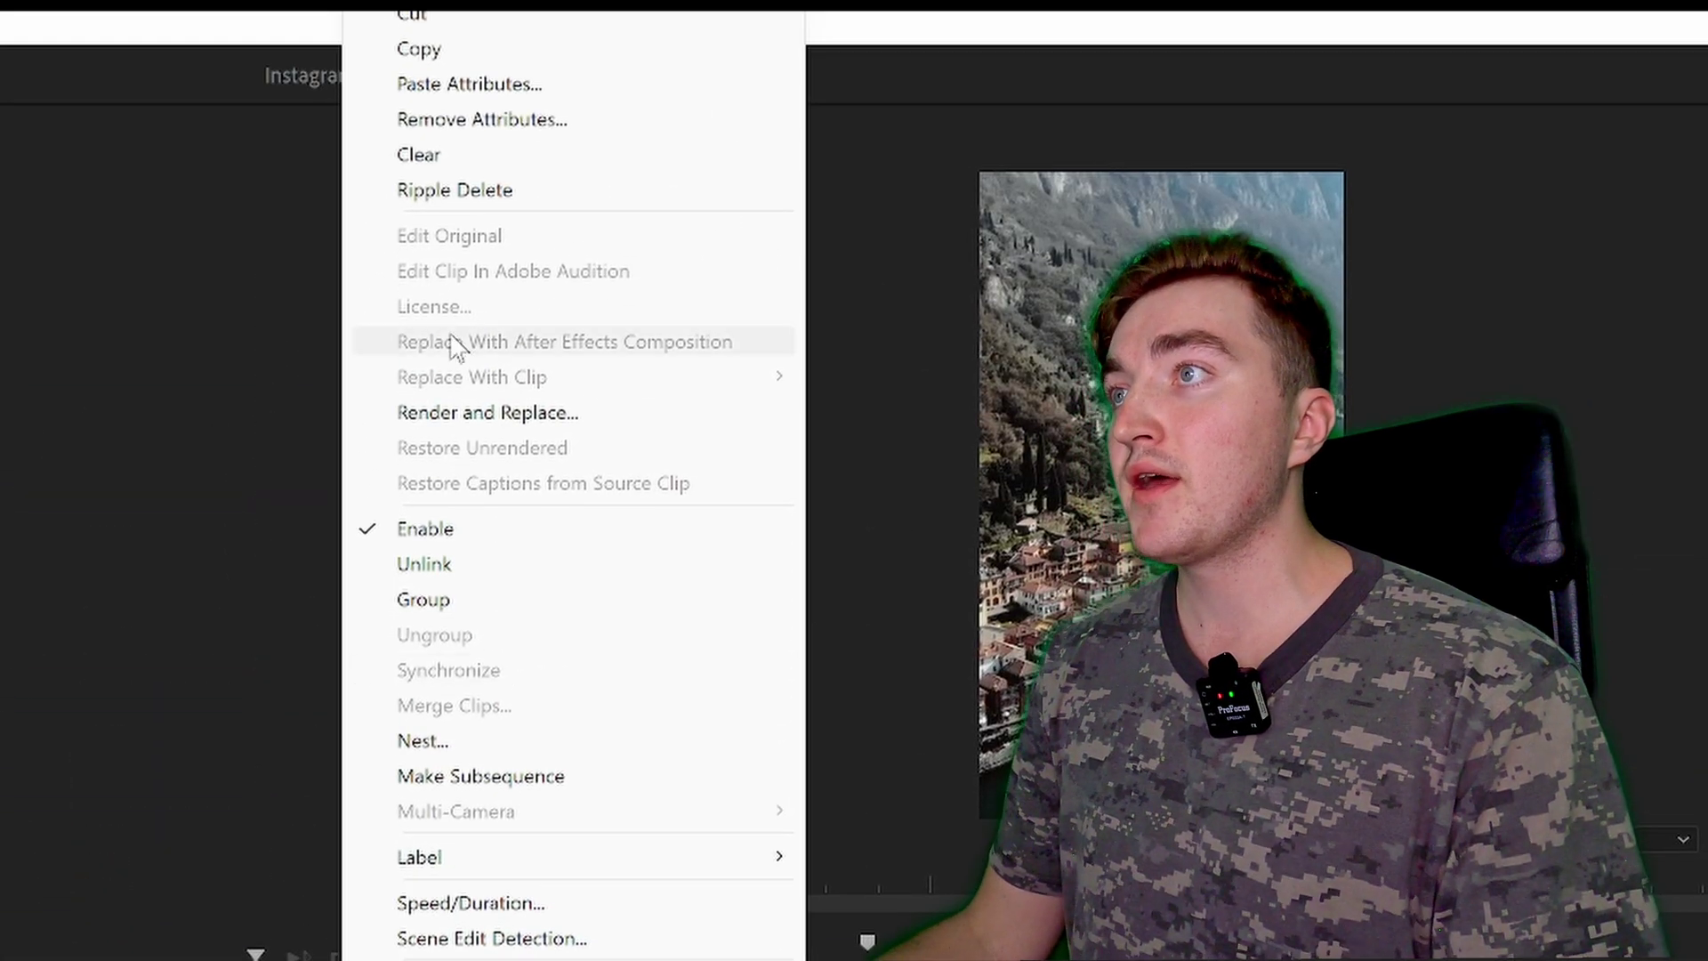
{"action": "left_click", "coordinate": [596, 88]}
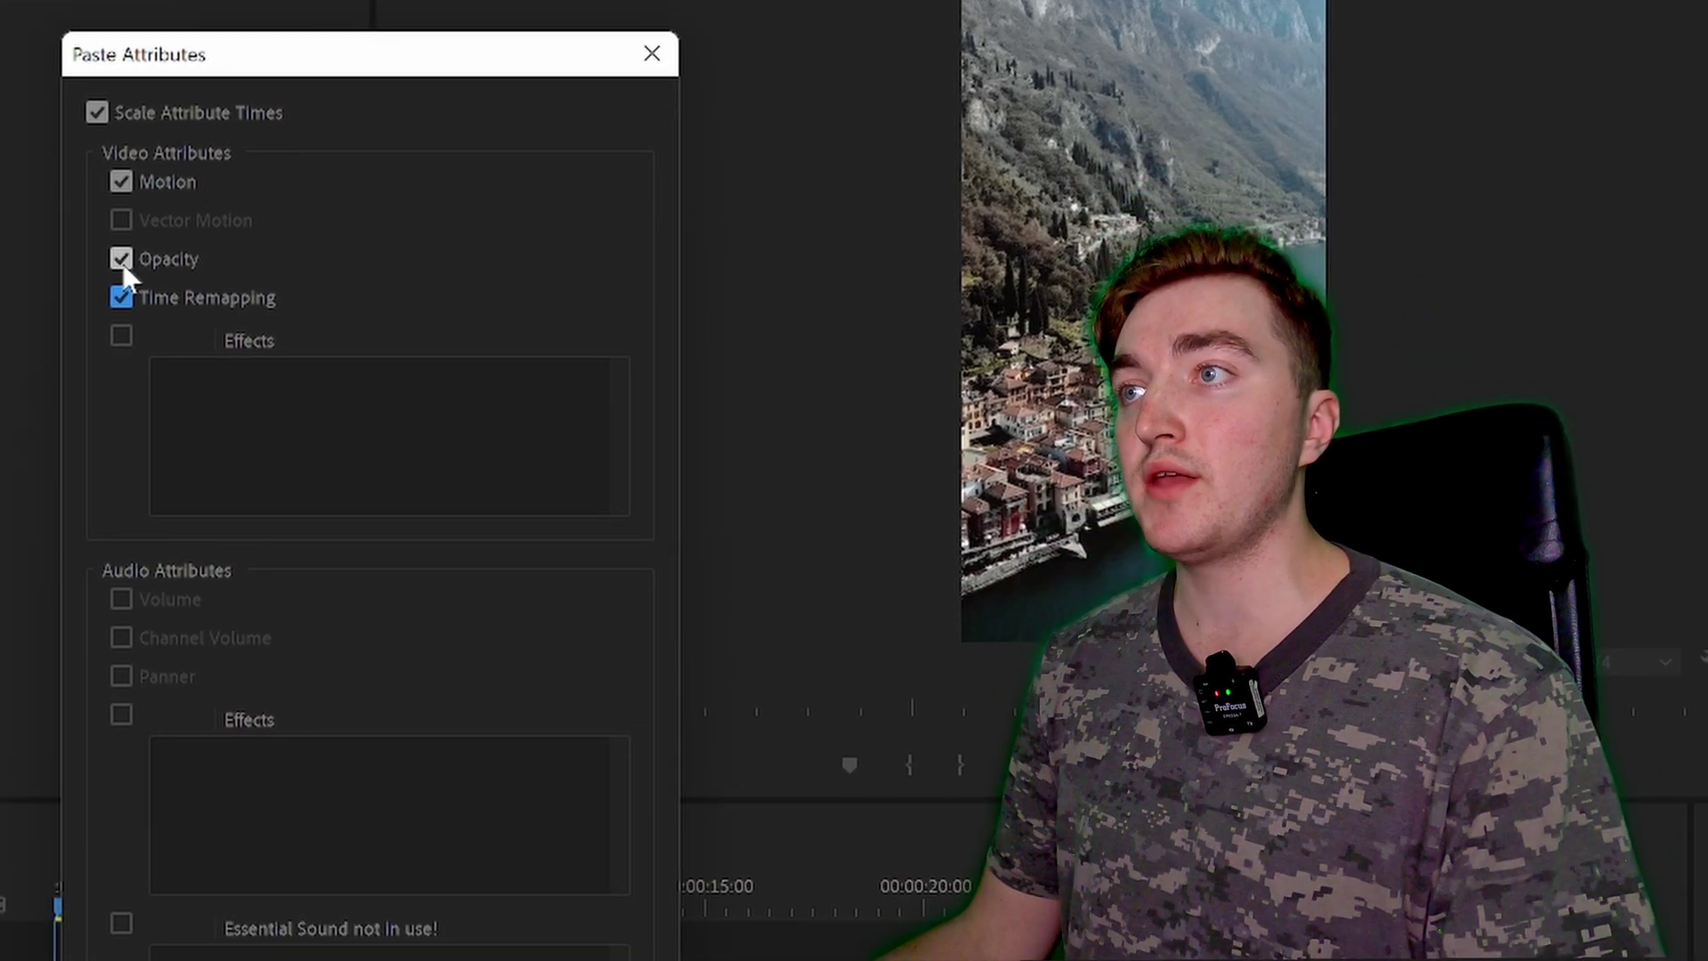
{"action": "left_click", "coordinate": [121, 297]}
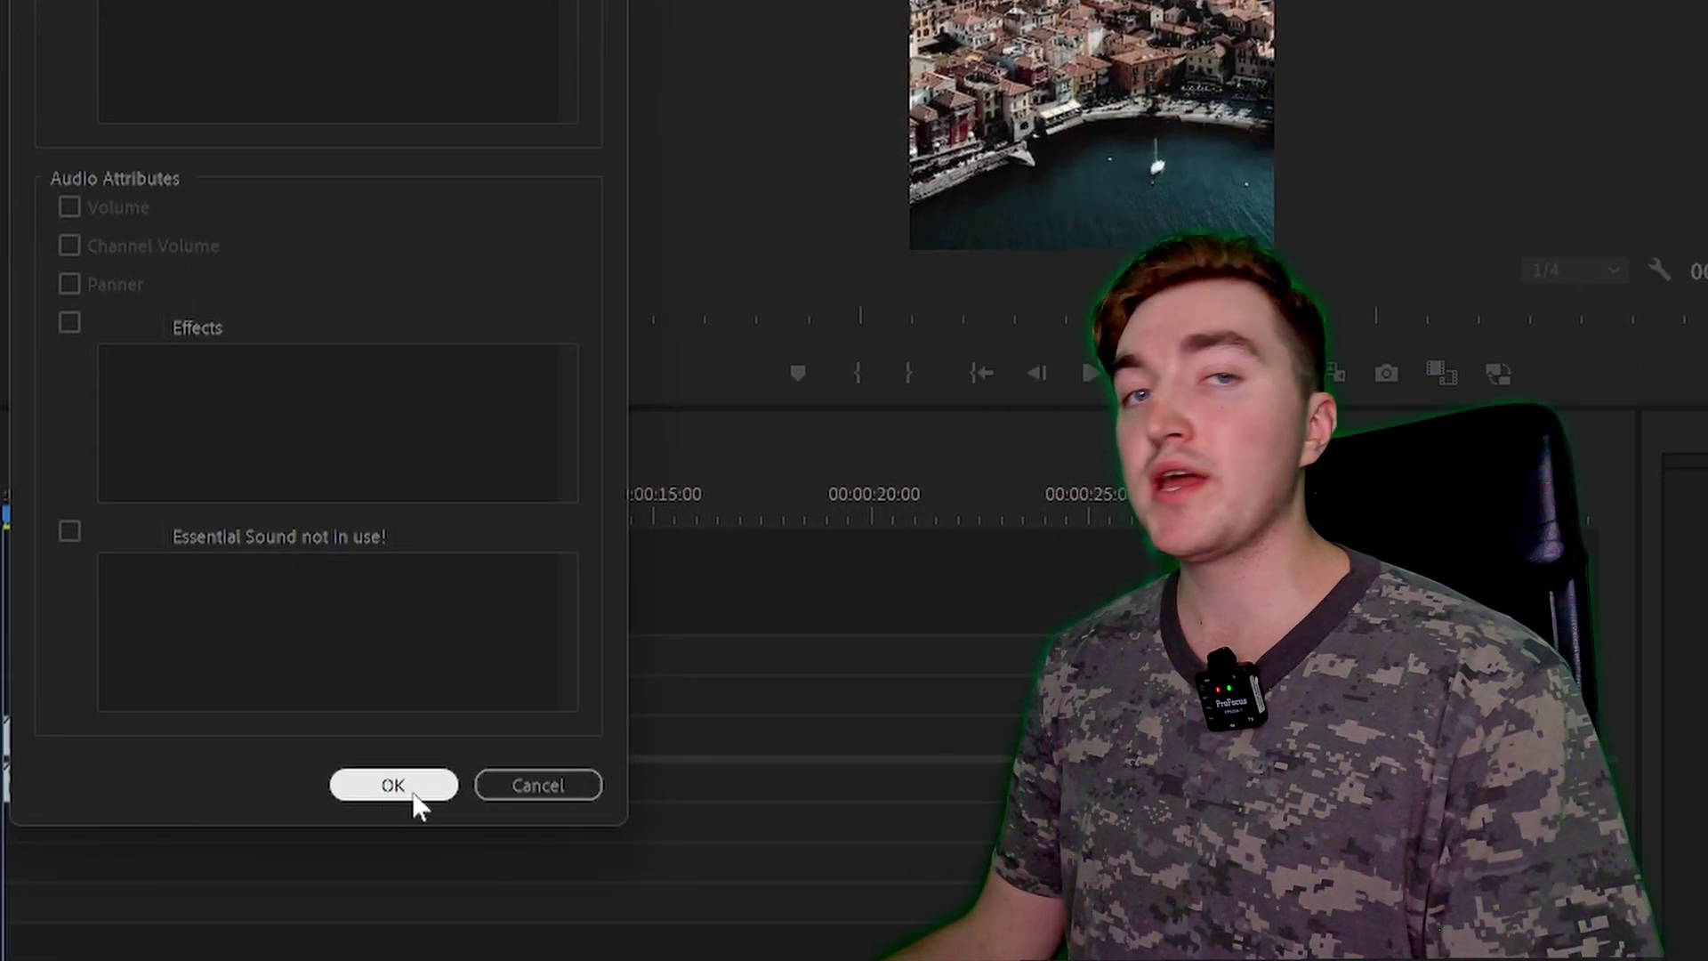
{"action": "left_click", "coordinate": [393, 785]}
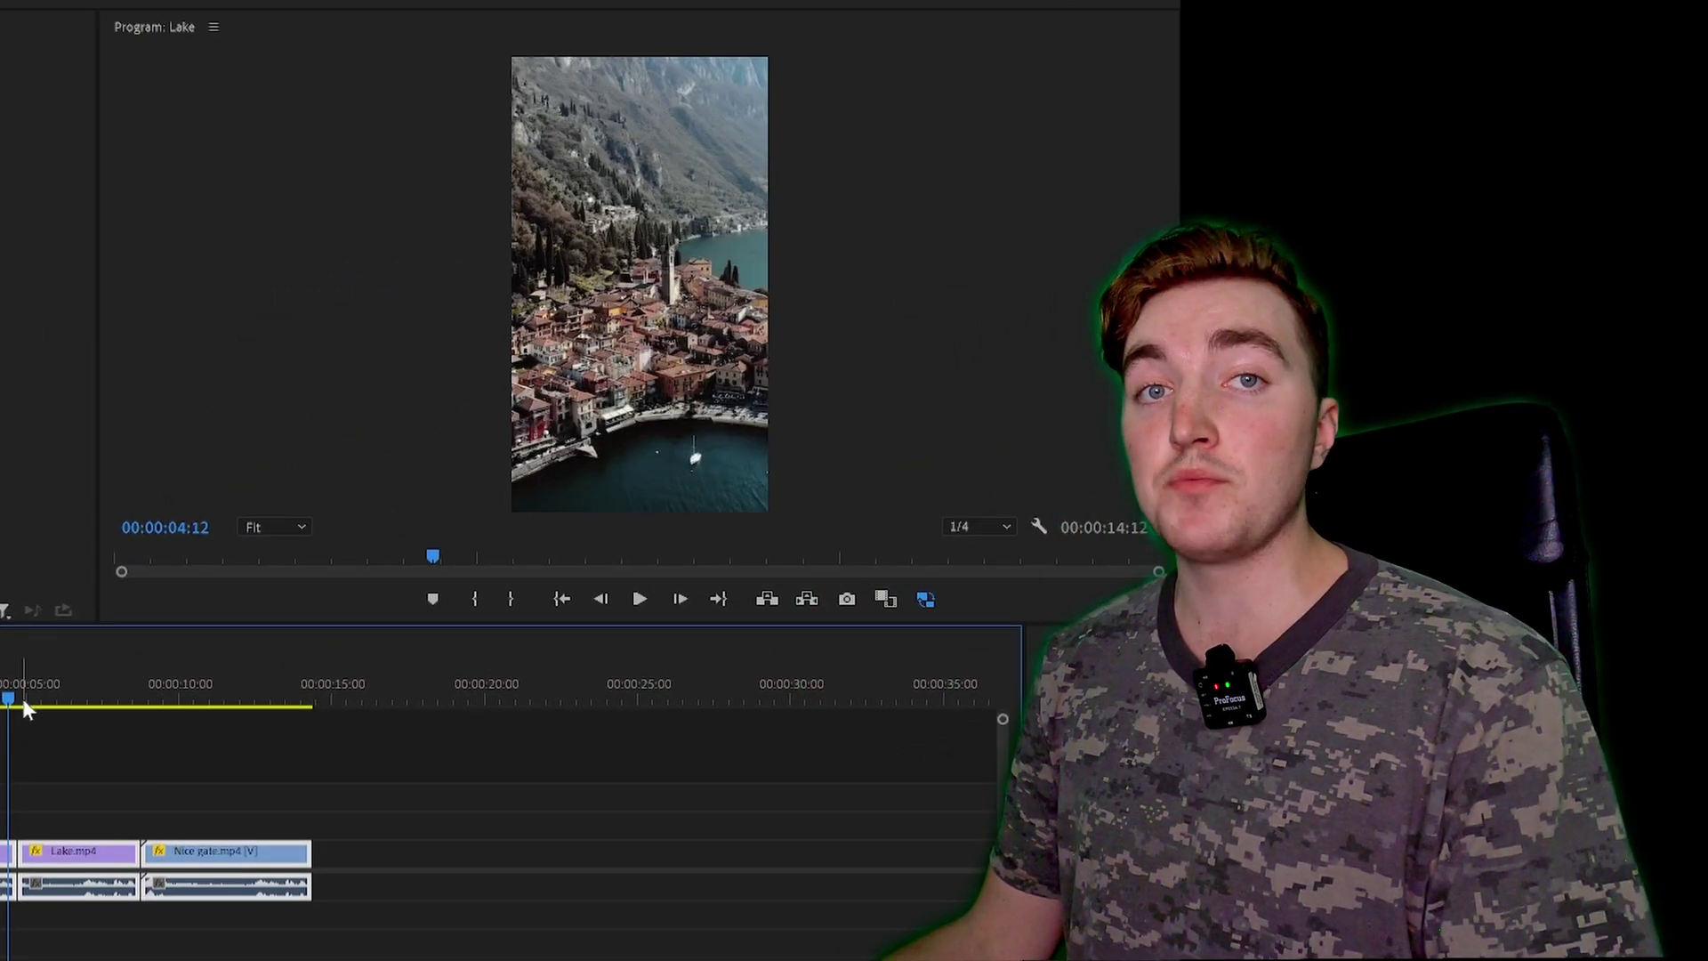
Mark In/Out across the whole Lake sequence from its start and go to Export
{"action": "left_click_drag", "start_coordinate": [24, 697], "coordinate": [199, 707]}
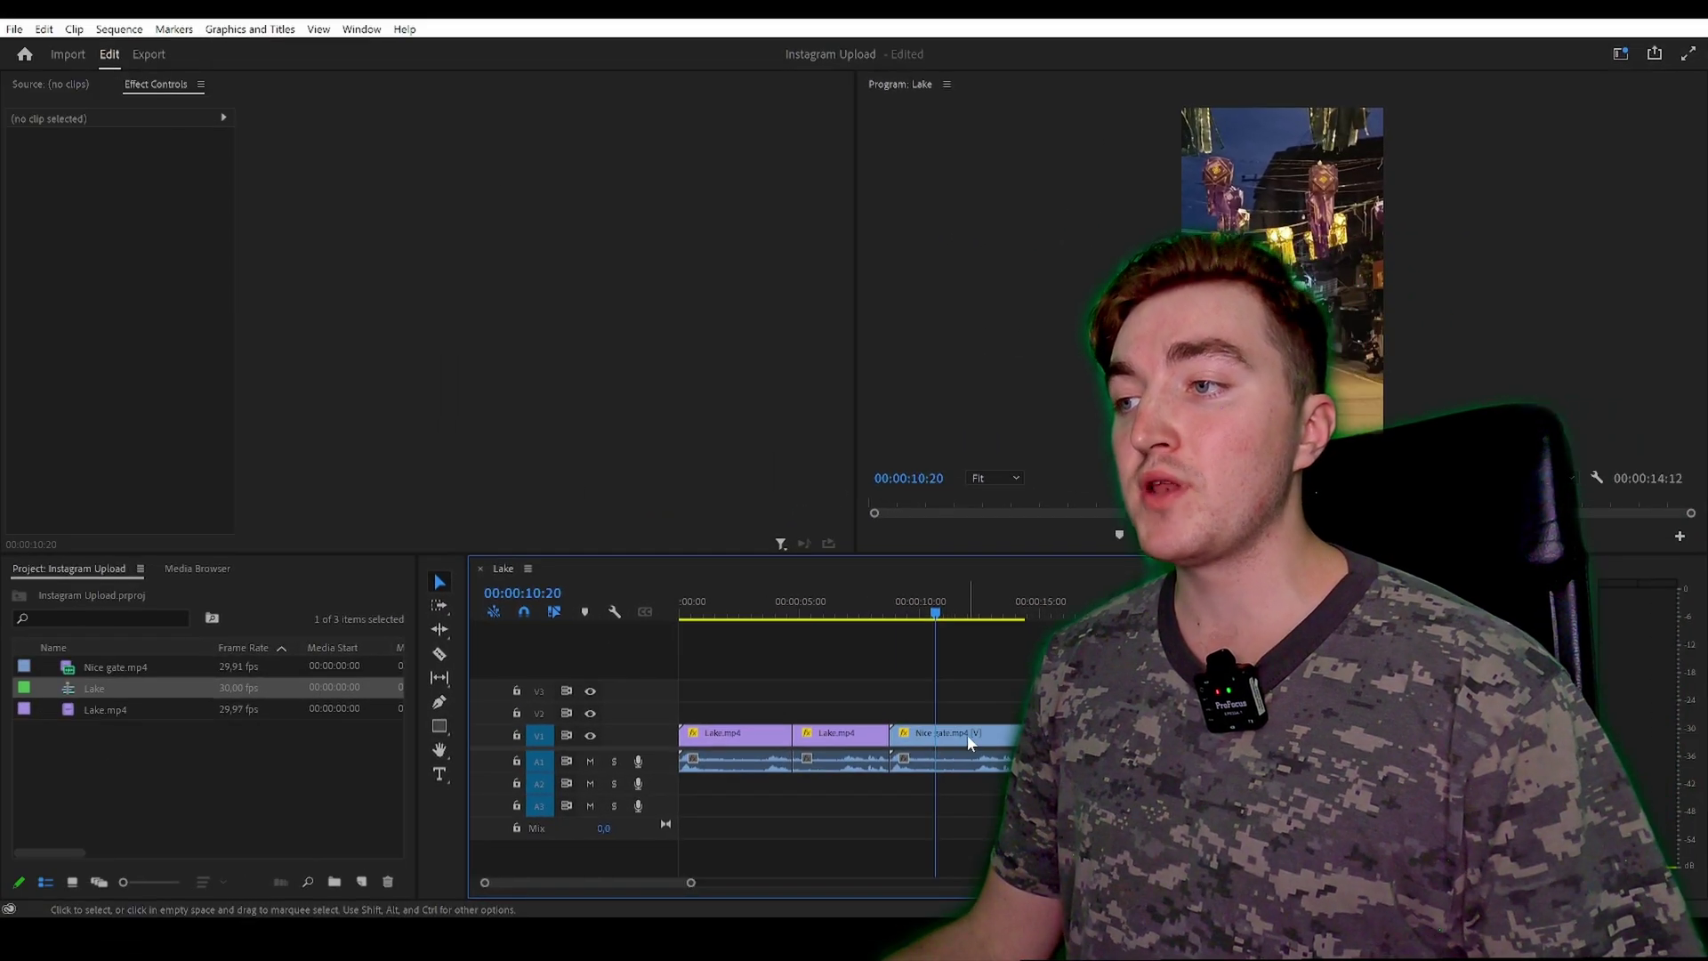
{"action": "left_click", "coordinate": [969, 743]}
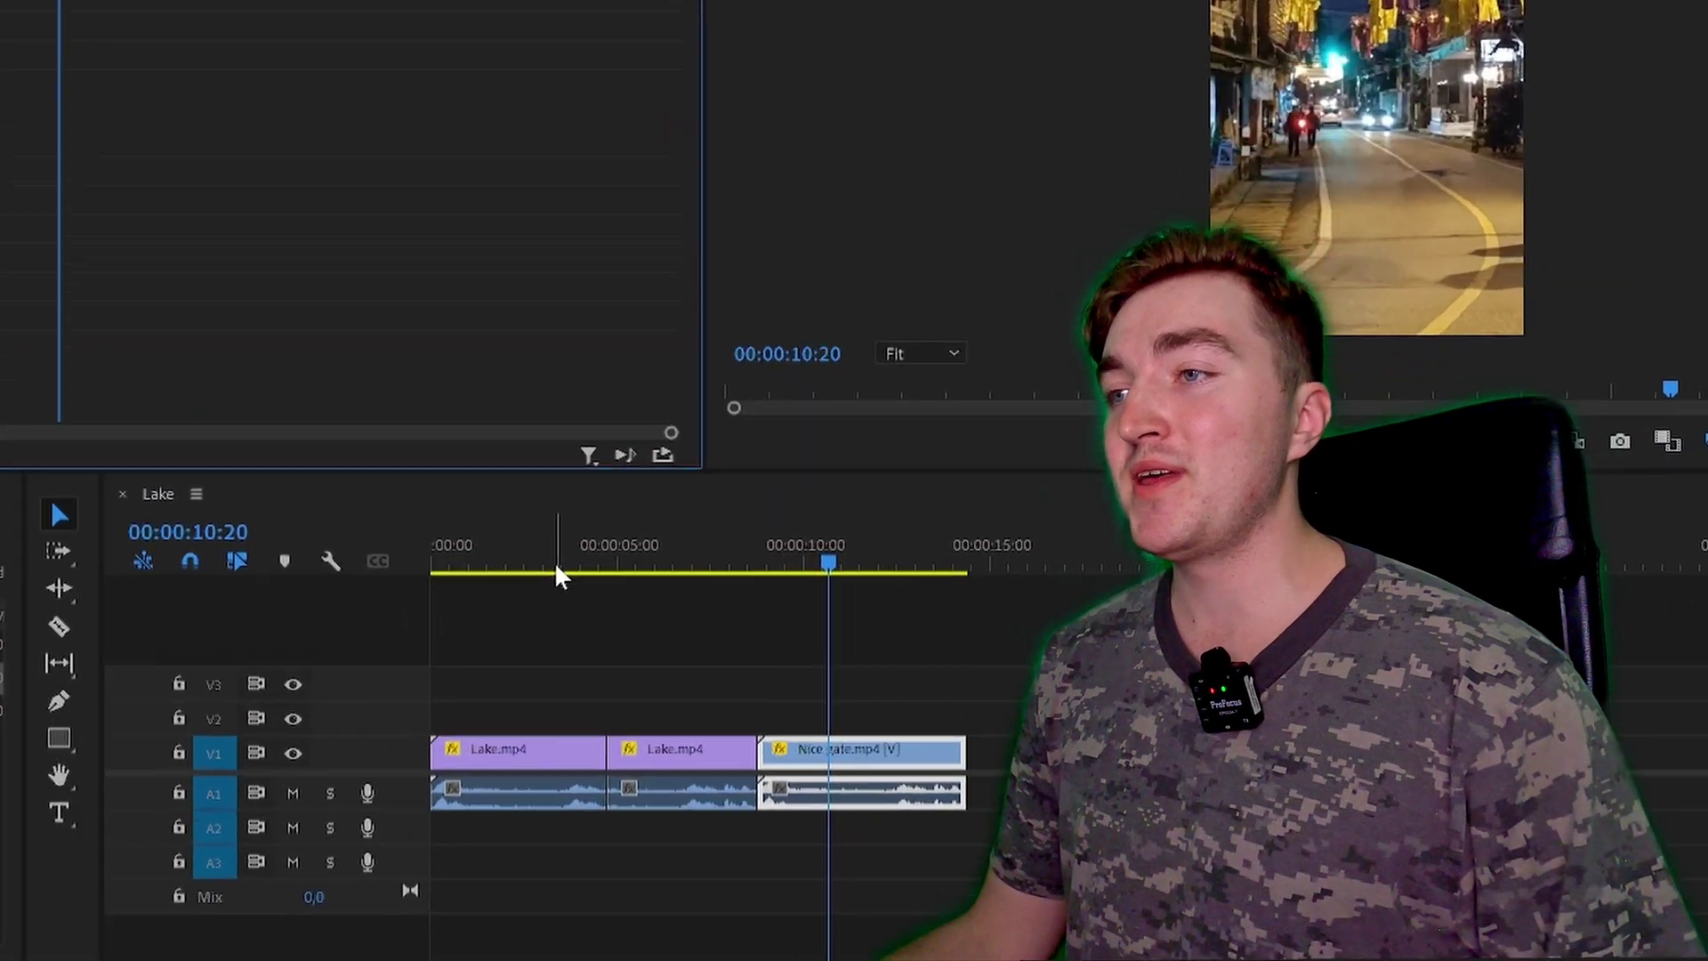
{"action": "left_click_drag", "start_coordinate": [765, 618], "coordinate": [711, 610]}
{"action": "left_click_drag", "start_coordinate": [158, 491], "coordinate": [44, 520]}
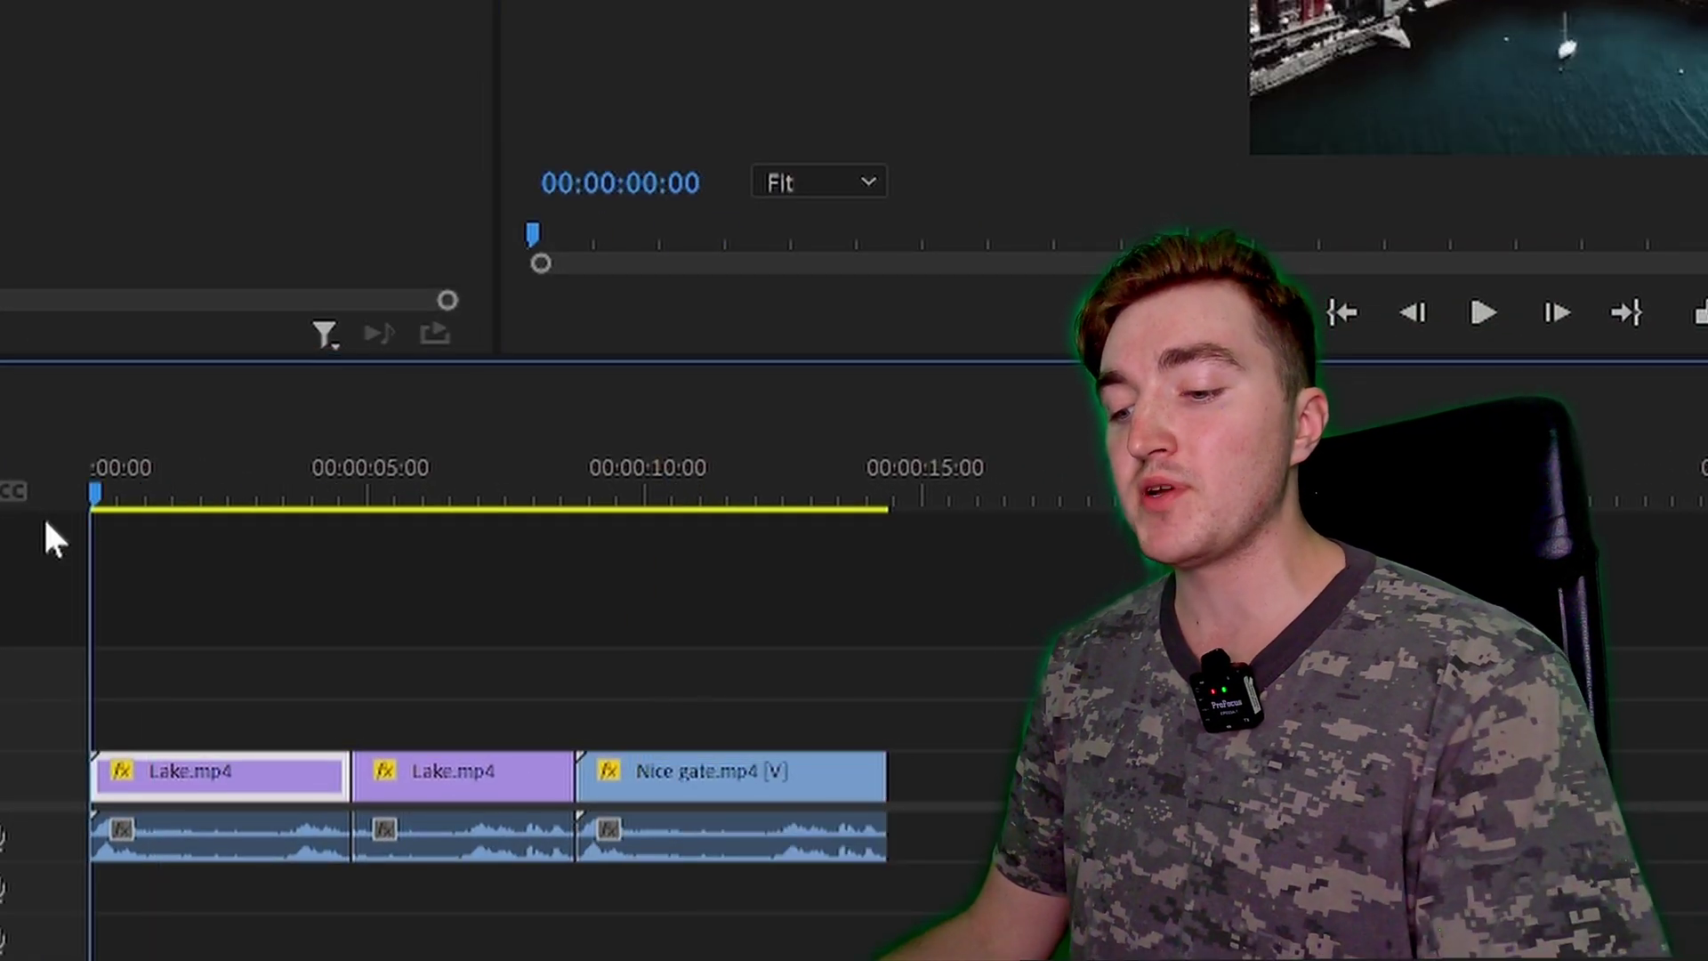
{"action": "key", "text": "x"}
{"action": "mouse_move", "coordinate": [895, 494]}
{"action": "left_mouse_down"}
{"action": "mouse_move", "coordinate": [875, 499]}
{"action": "mouse_move", "coordinate": [891, 504]}
{"action": "left_mouse_up"}
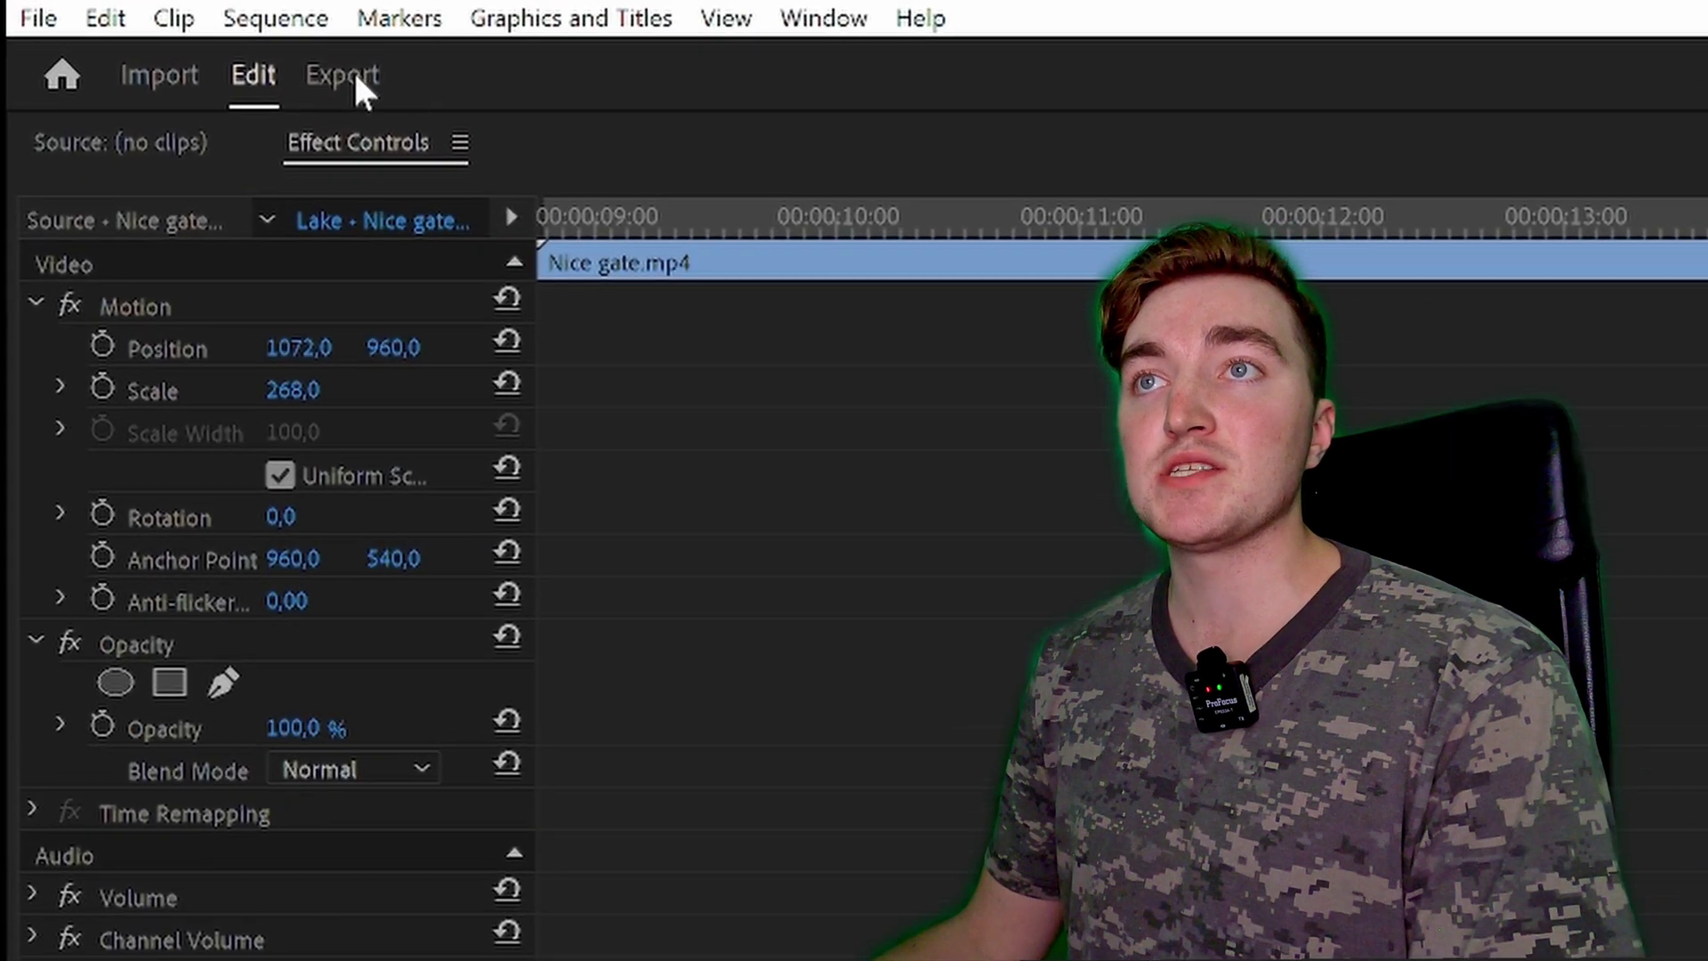
{"action": "left_click", "coordinate": [353, 75]}
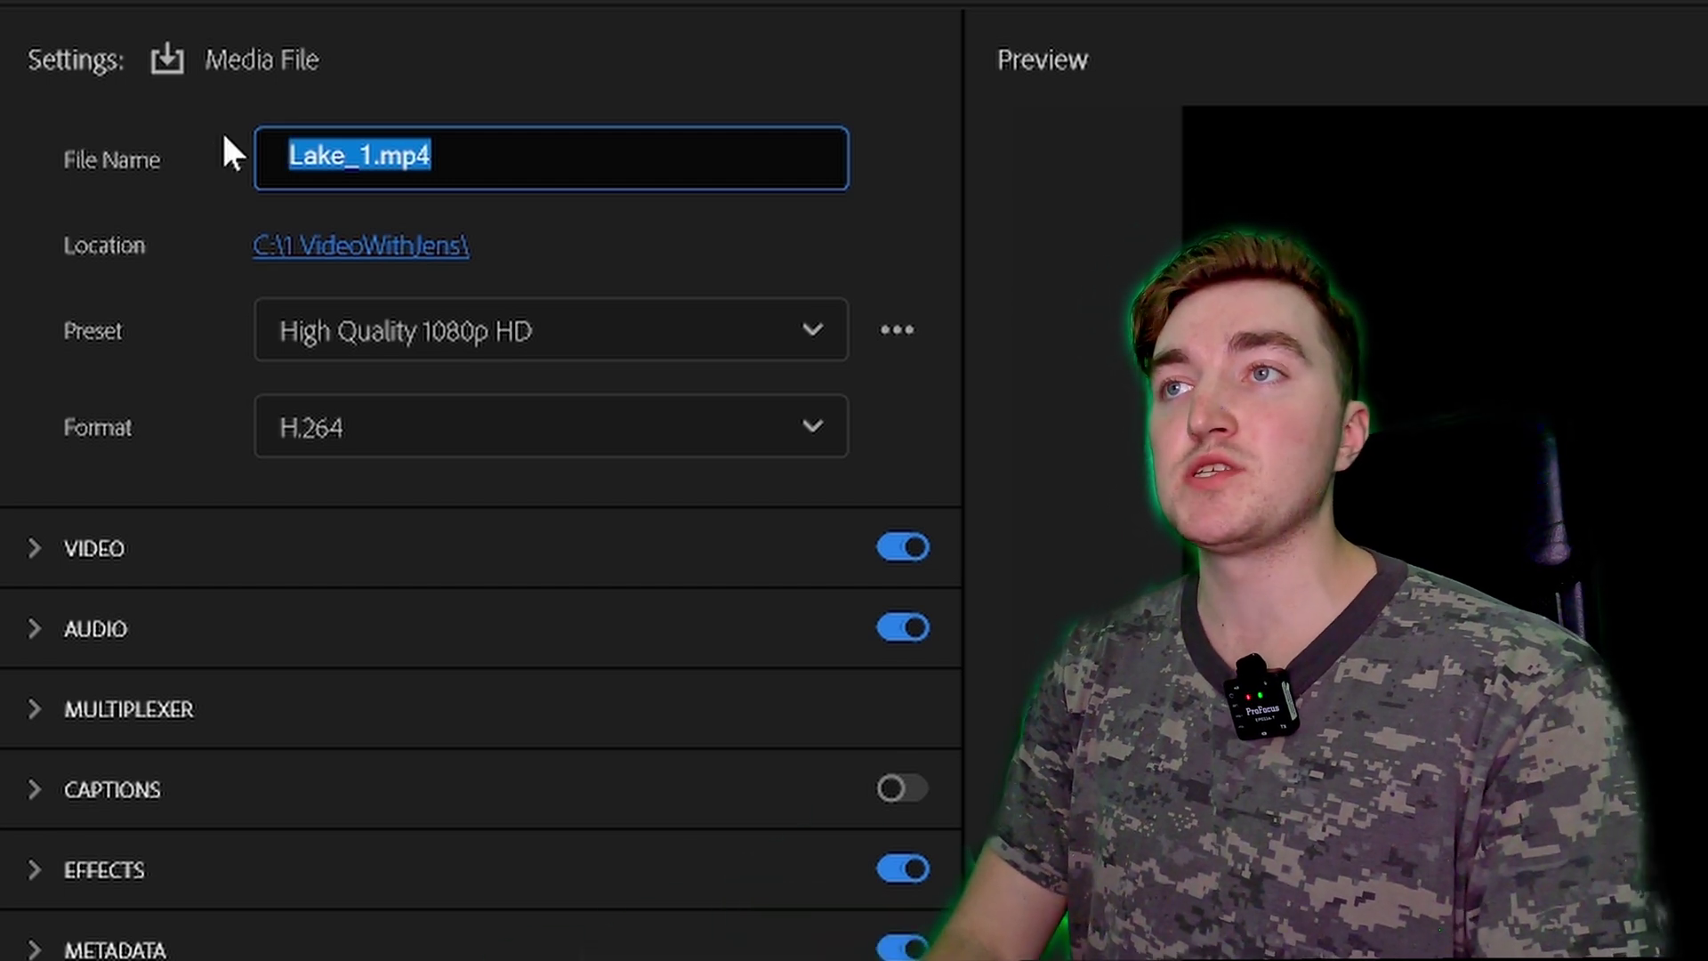
Name the export file 'Instagram Upload.mp4'
{"action": "type", "text": "Fi"}
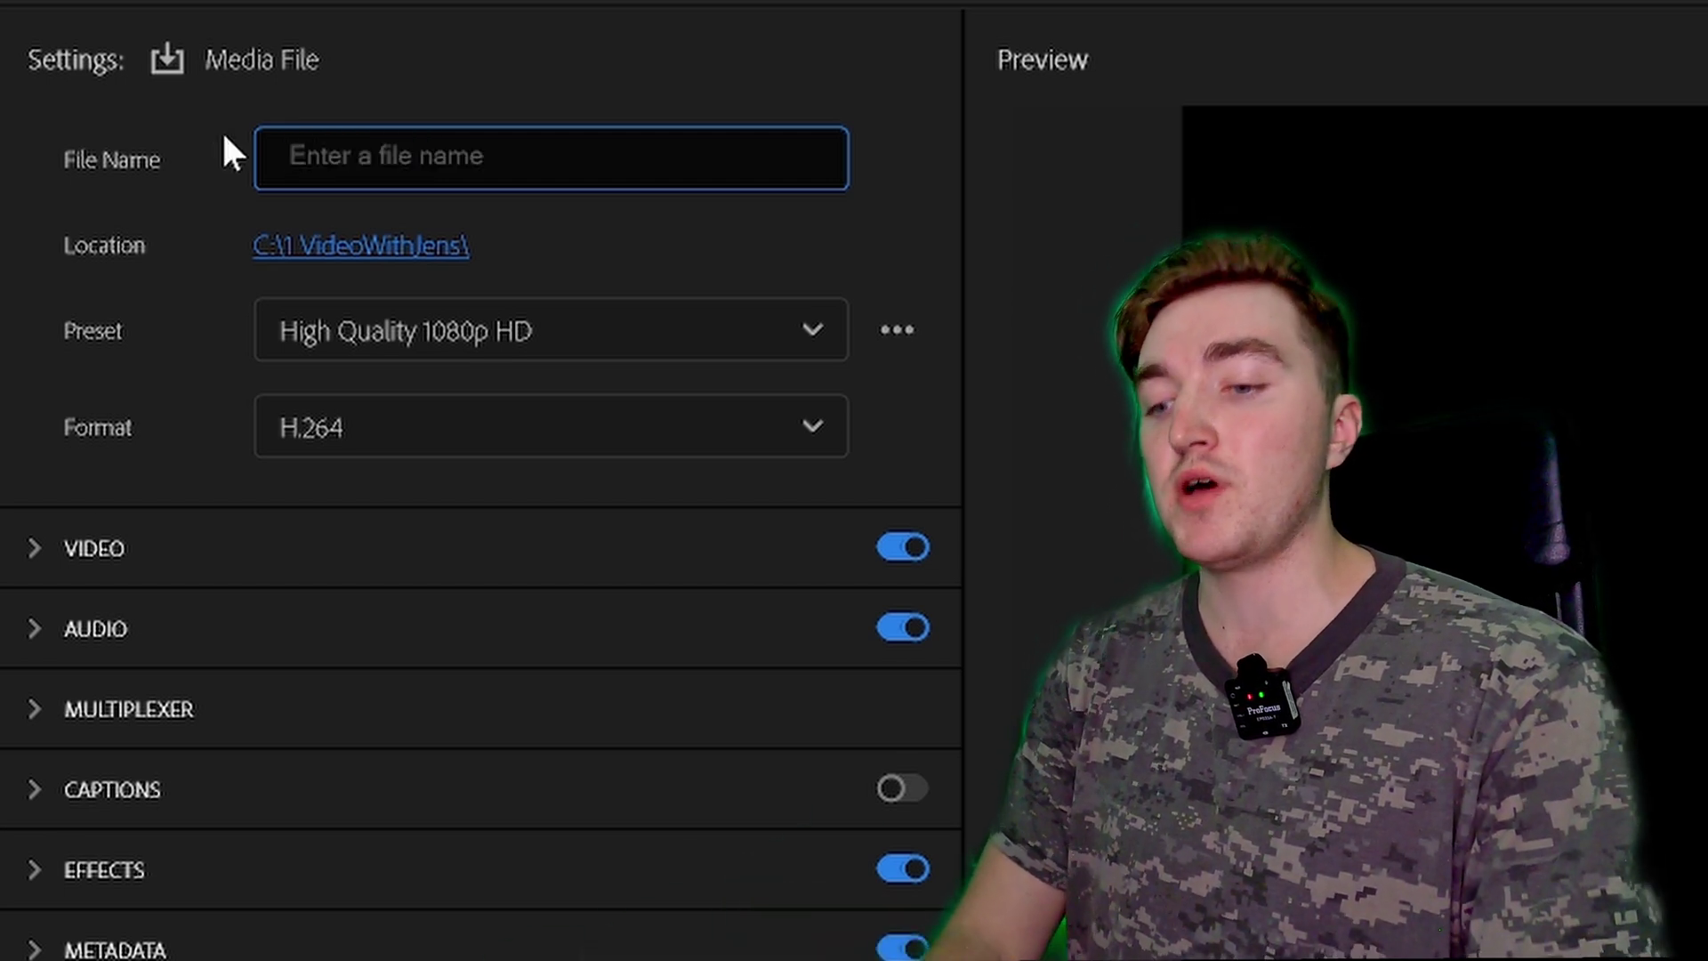
{"action": "type", "text": "Instagram Upload"}
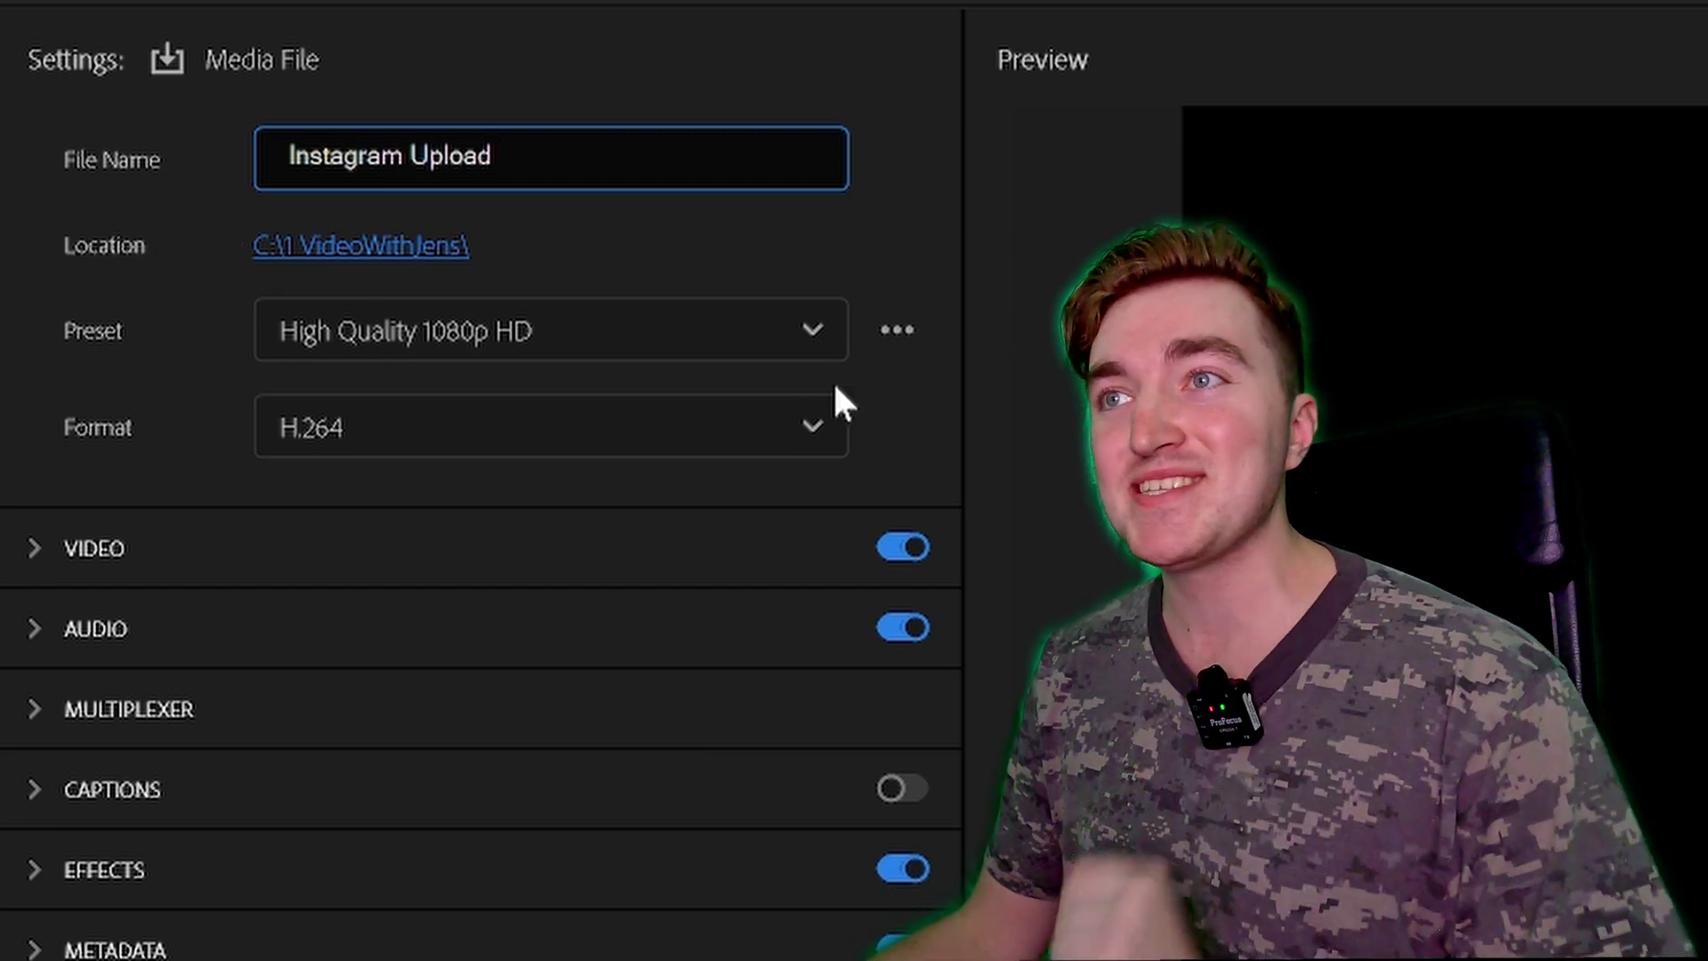
{"action": "key", "text": "Return"}
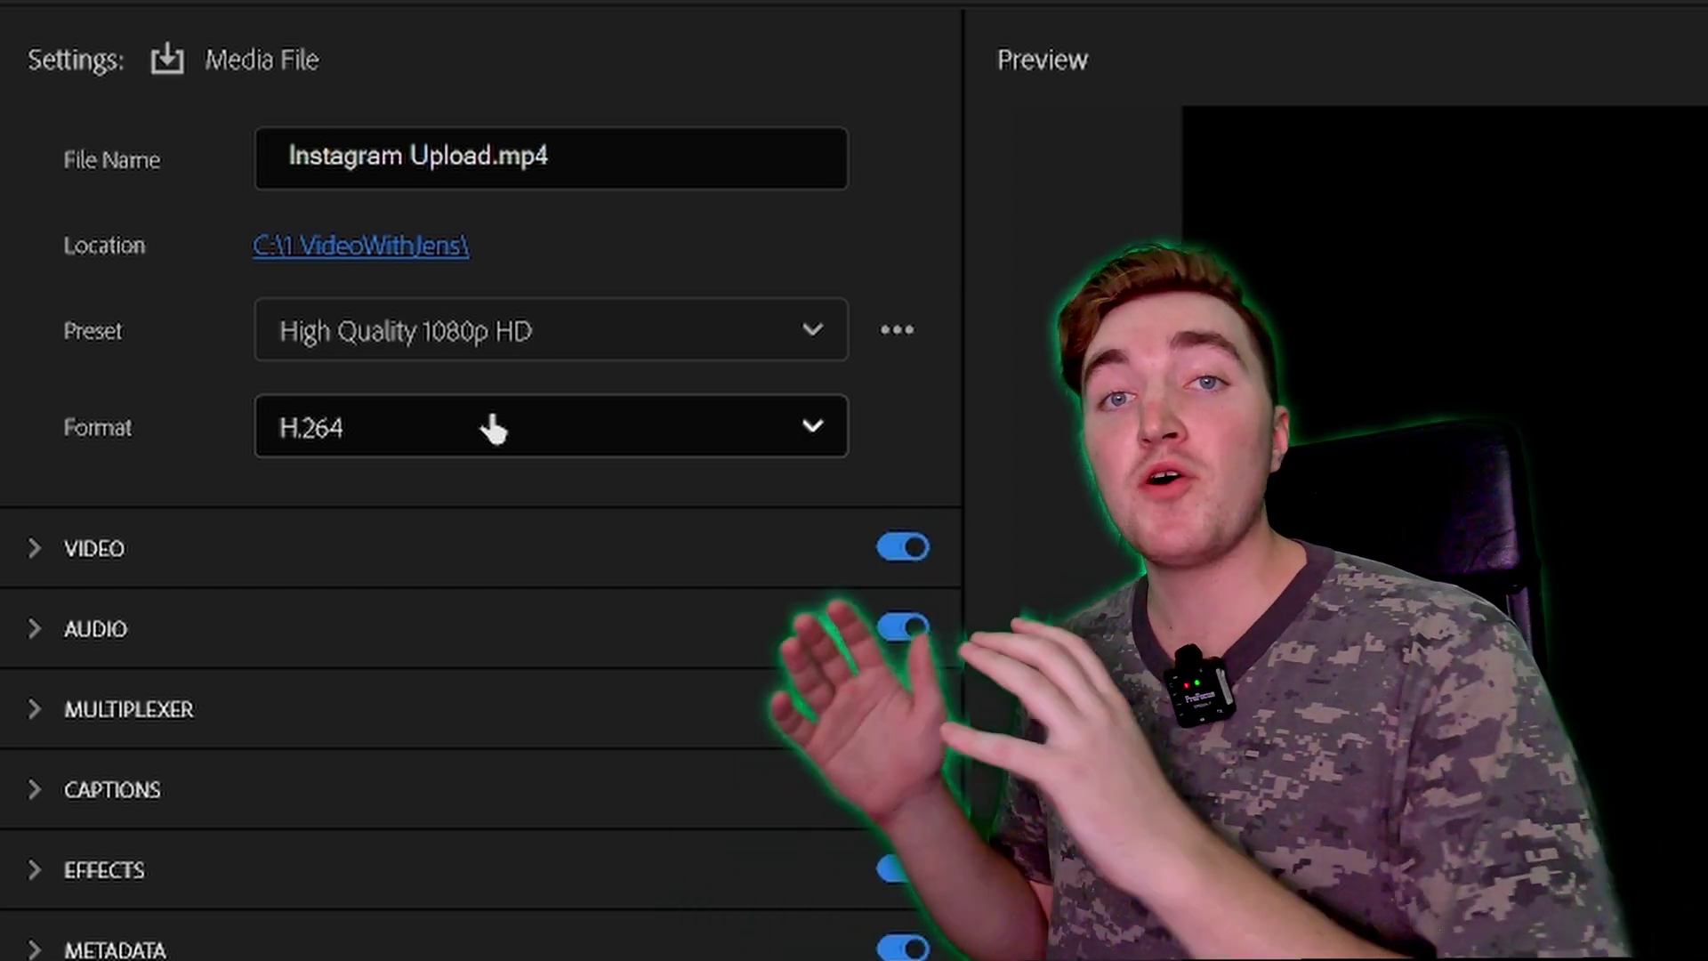
Choose HEVC (H.265) format and match video settings to the 1080x1920, 30 fps source
{"action": "left_click", "coordinate": [492, 429]}
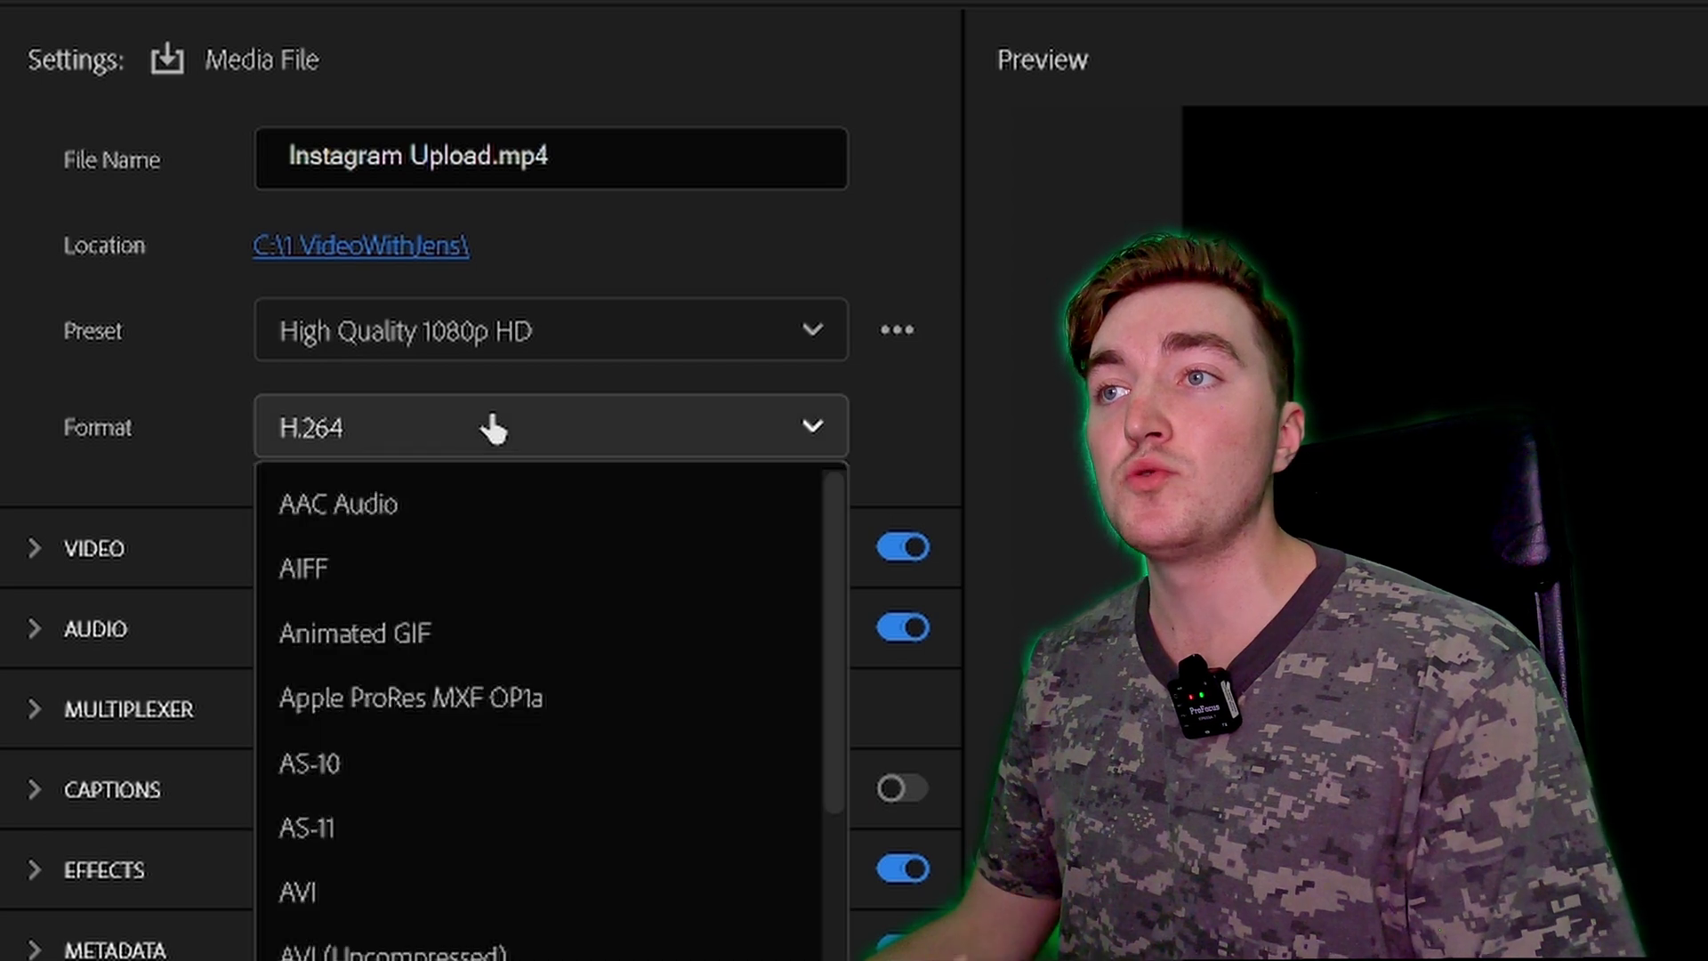
{"action": "scroll", "coordinate": [324, 695], "scroll_direction": "down", "scroll_amount": 3}
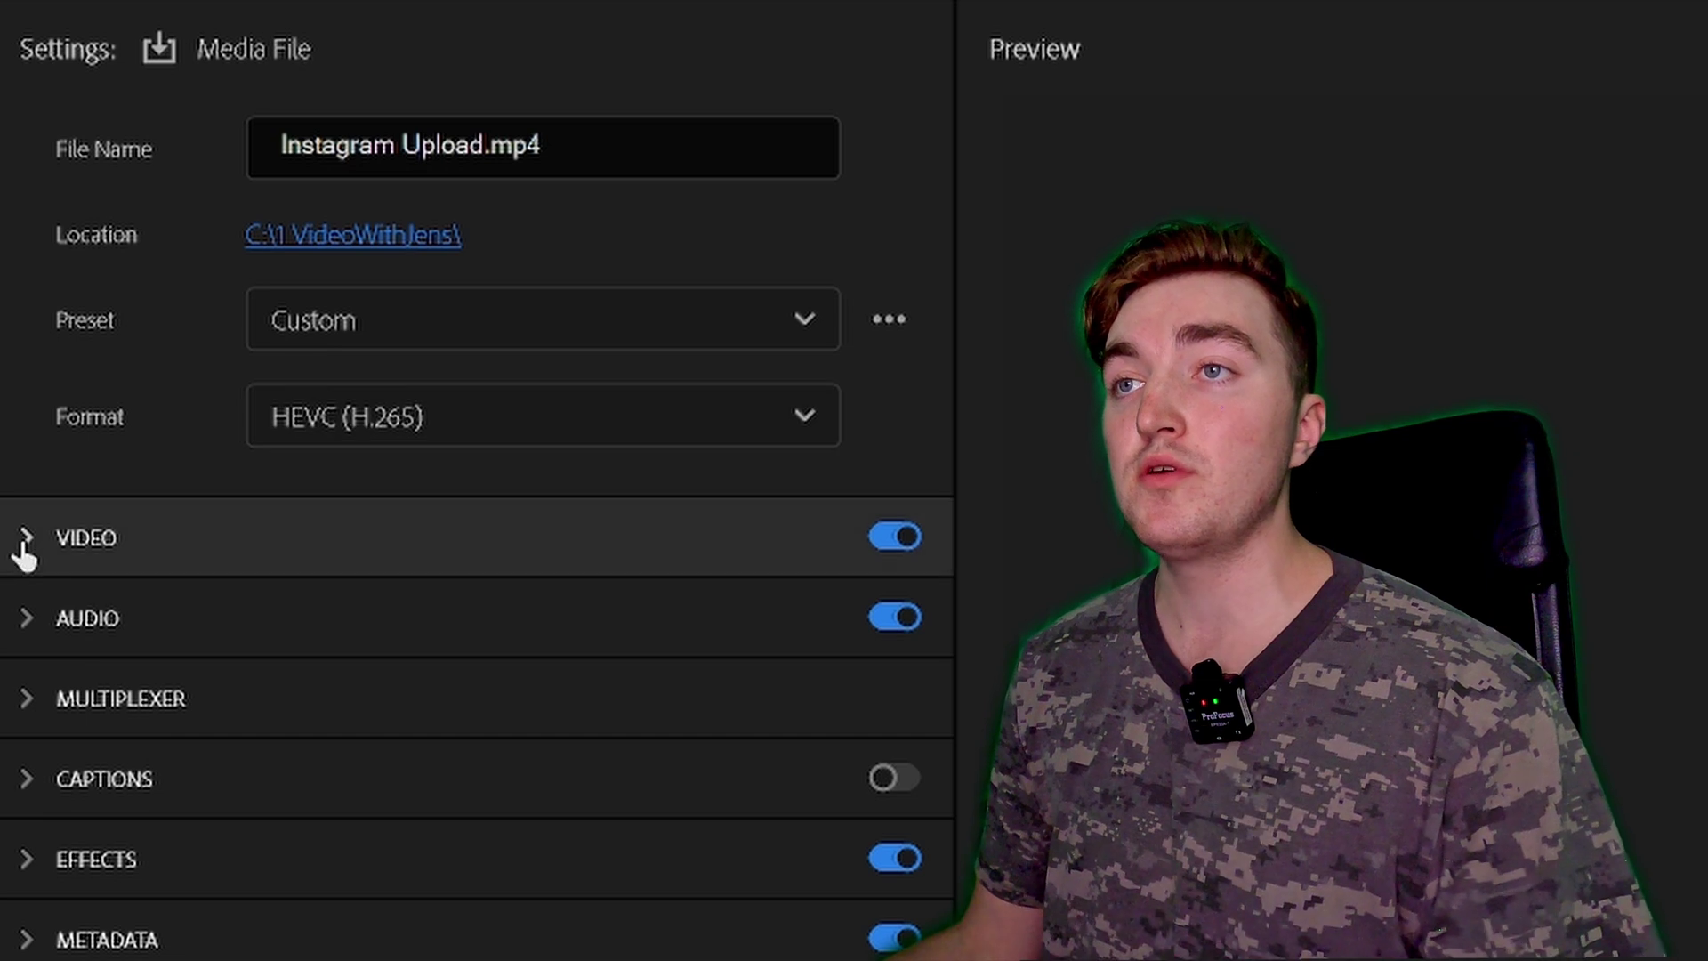
{"action": "left_click", "coordinate": [24, 553]}
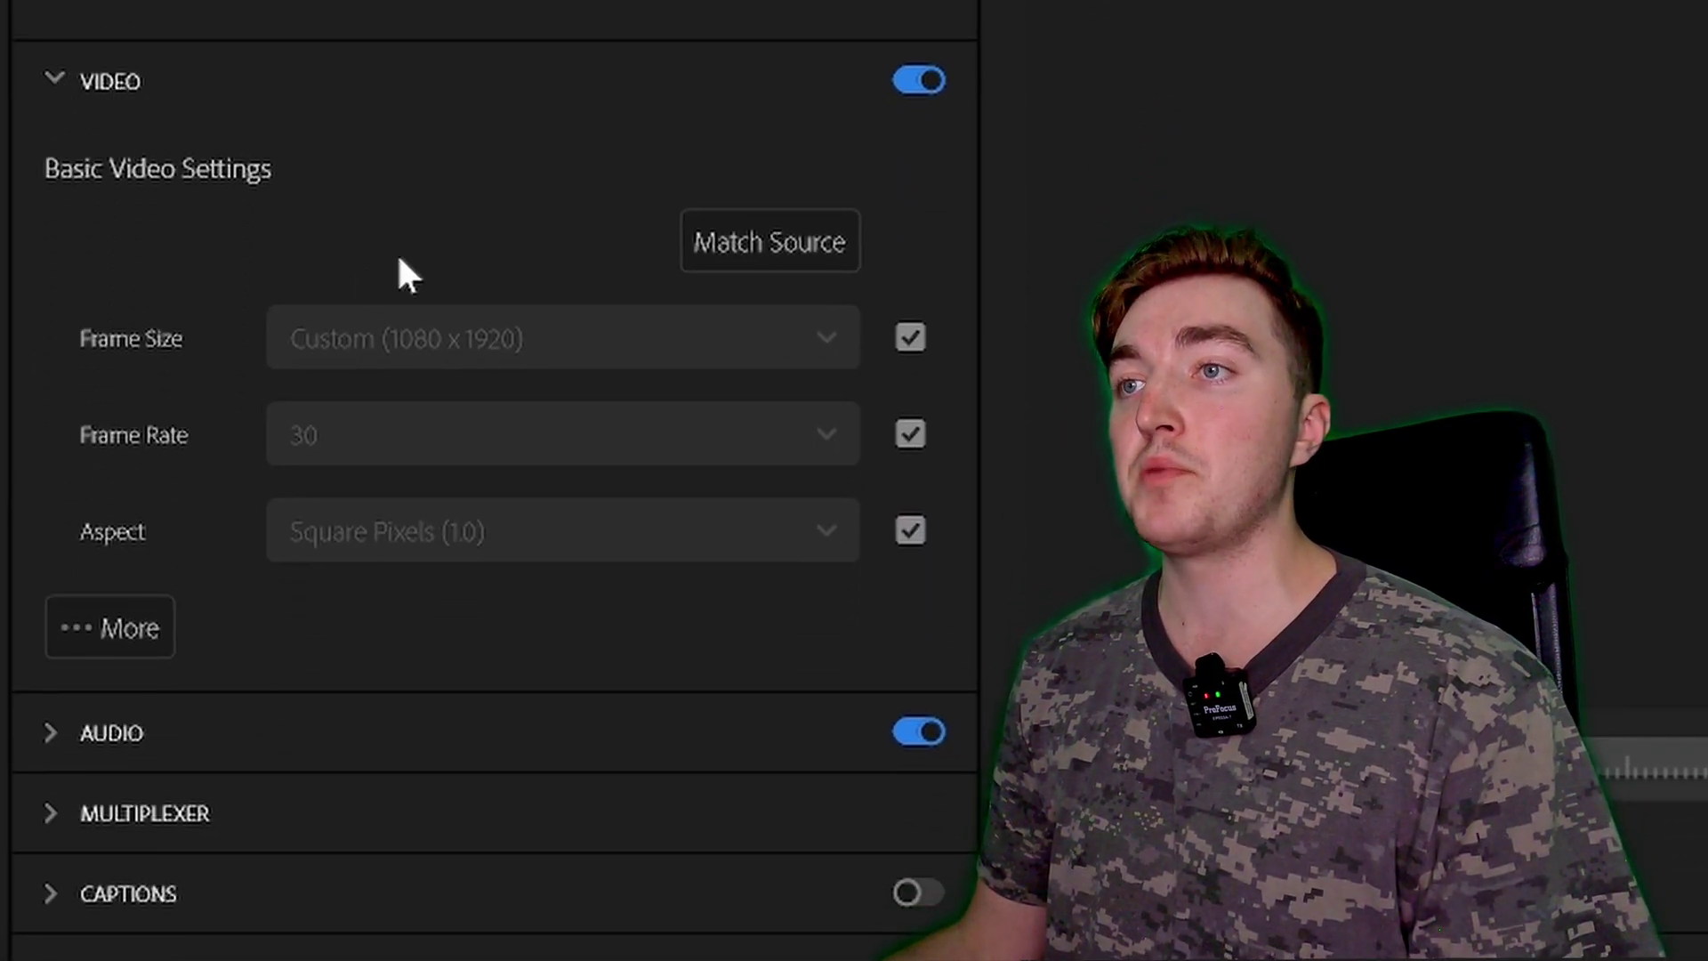
{"action": "left_click", "coordinate": [791, 263]}
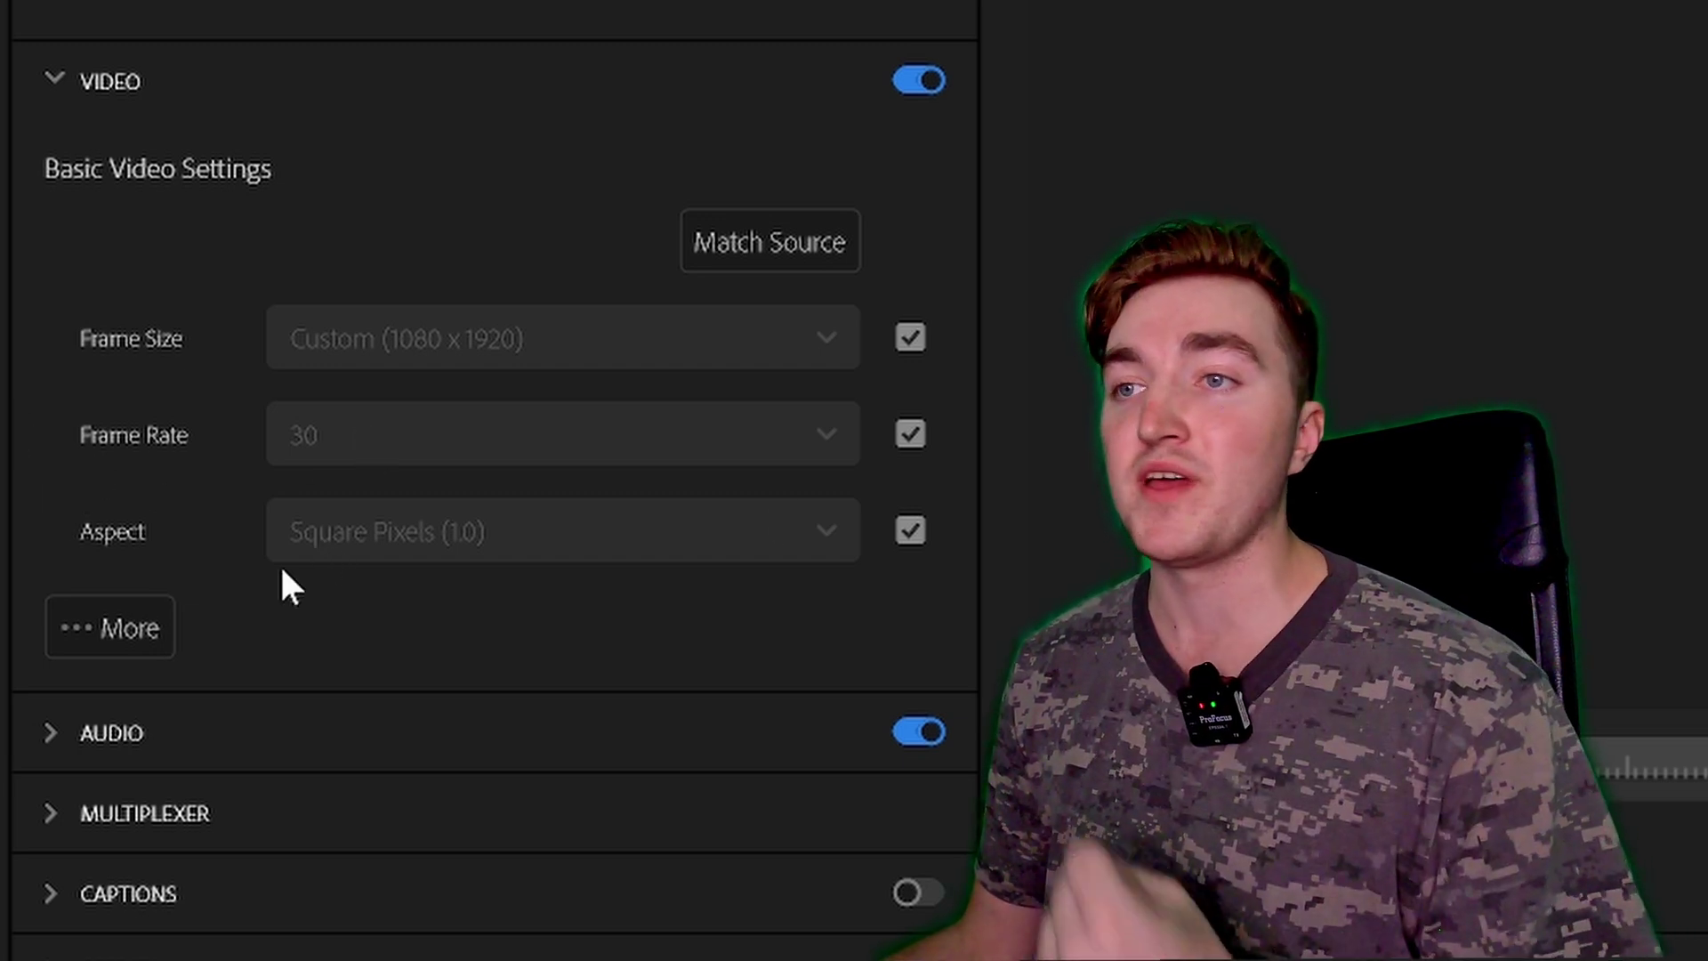
Reveal the advanced bitrate settings: CBR encoding, 50 Mbps target, Highest (slowest) quality
{"action": "left_click", "coordinate": [89, 632]}
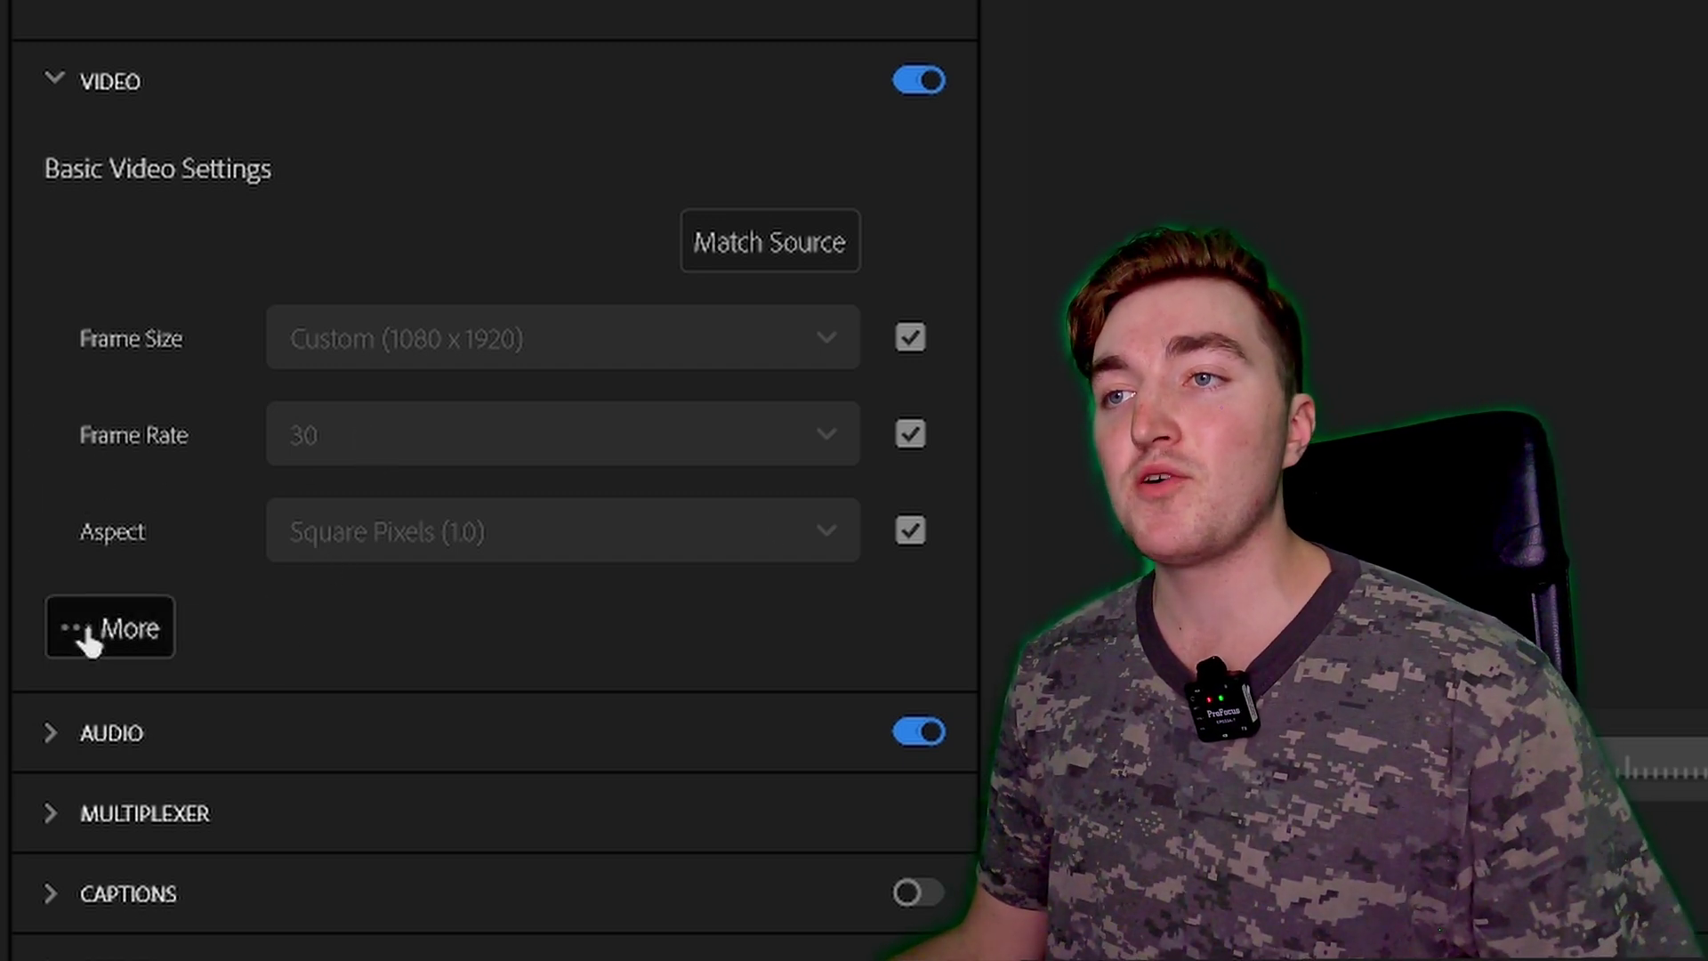
{"action": "scroll", "coordinate": [392, 418], "scroll_direction": "down", "scroll_amount": 4}
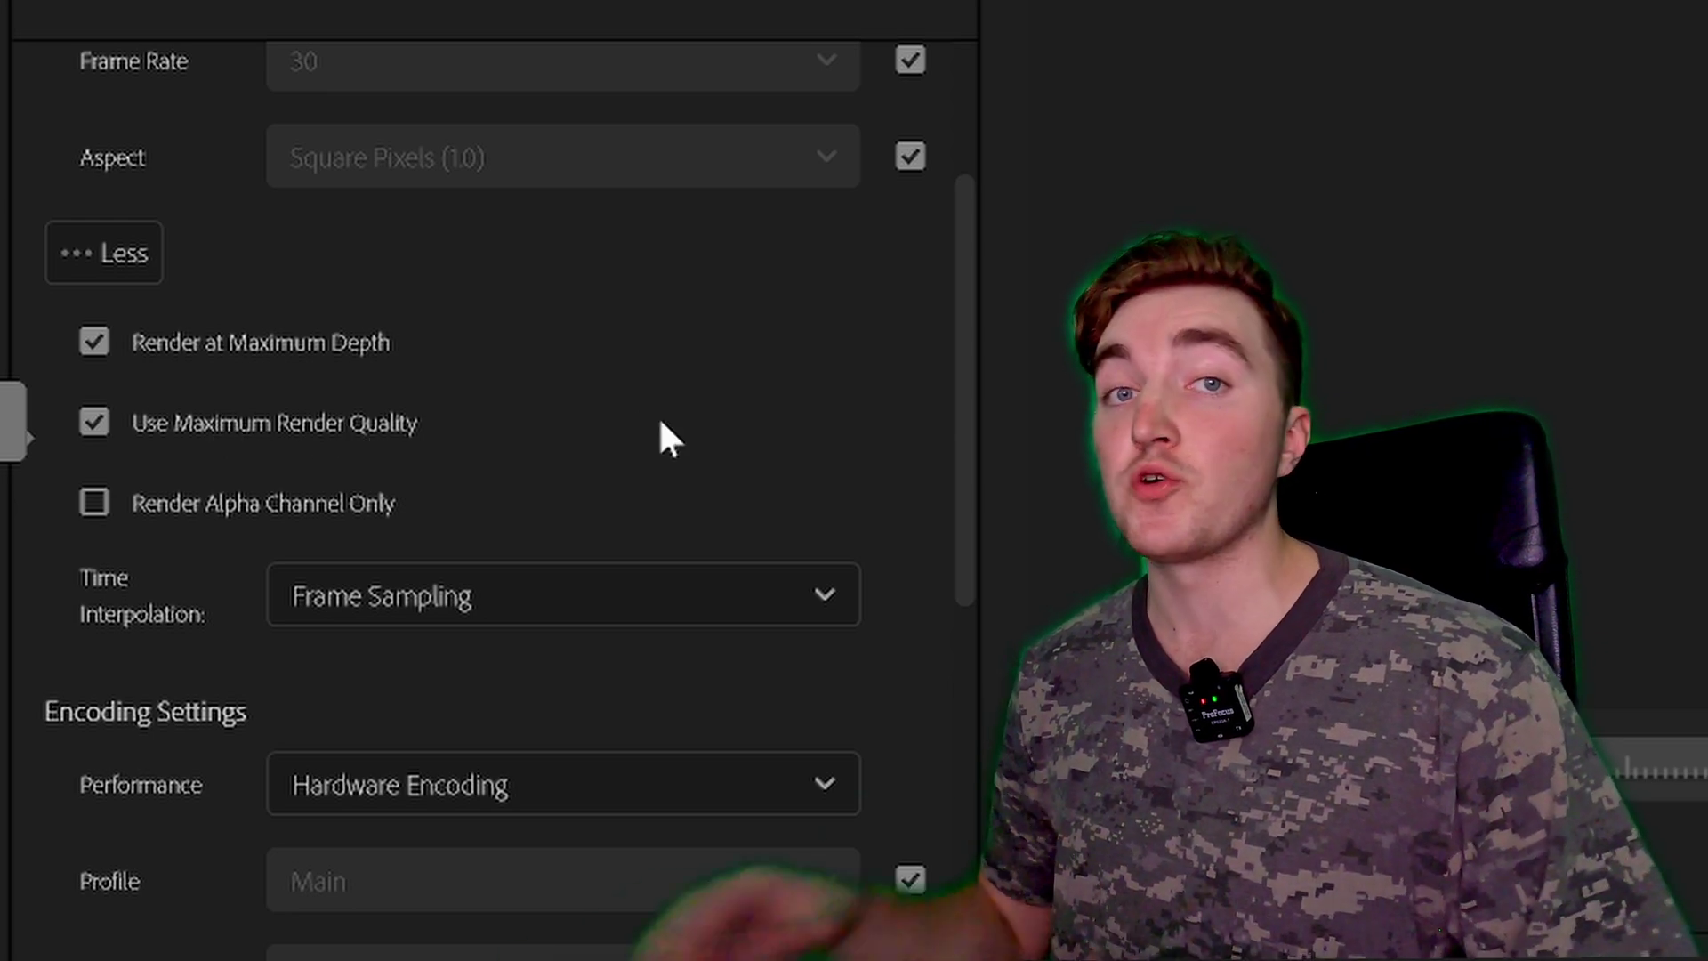
{"action": "scroll", "coordinate": [658, 414], "scroll_direction": "down", "scroll_amount": 4}
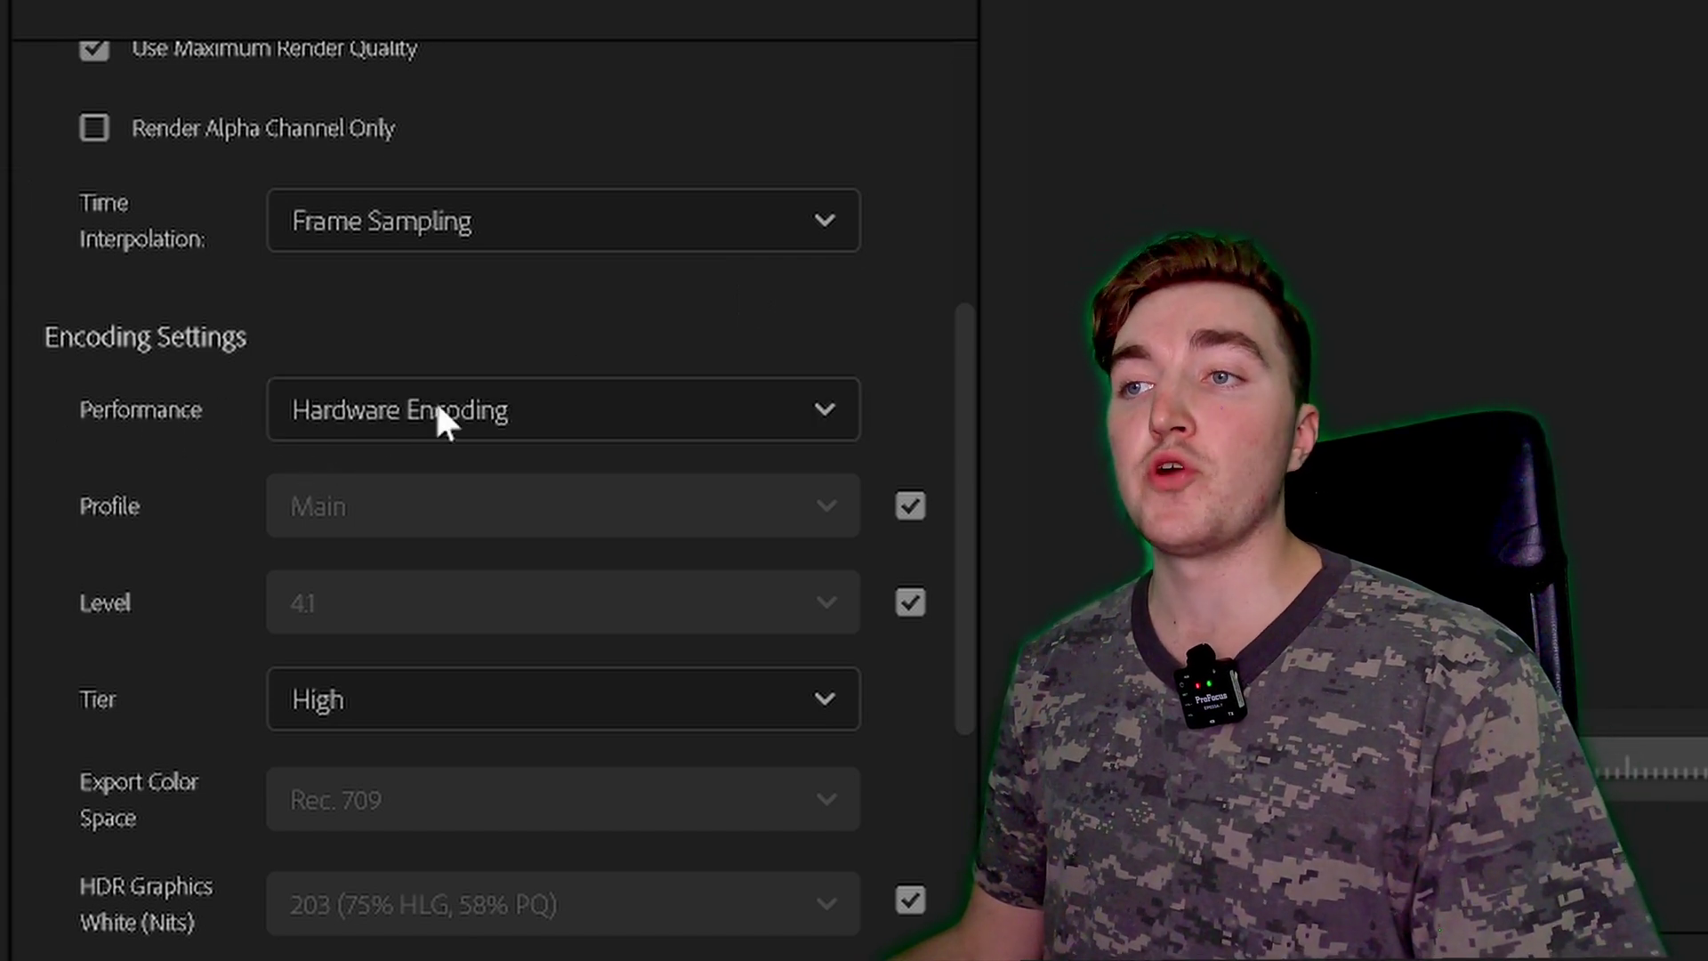
{"action": "scroll", "coordinate": [455, 411], "scroll_direction": "down", "scroll_amount": 4}
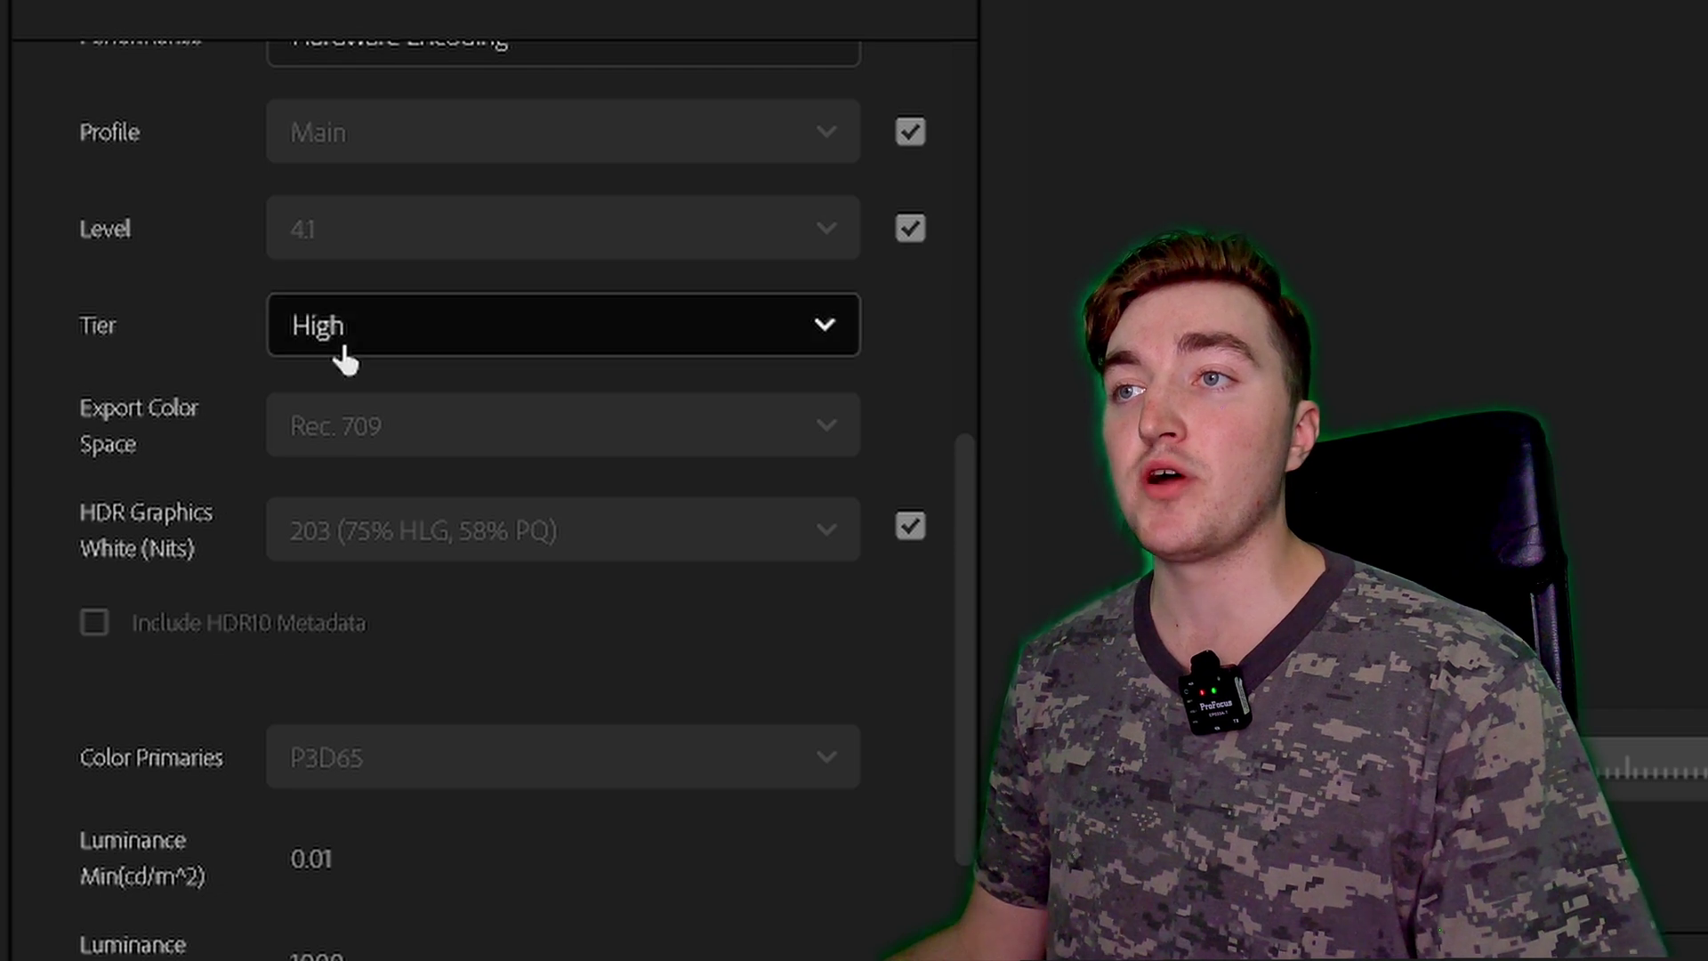
{"action": "scroll", "coordinate": [396, 498], "scroll_direction": "down", "scroll_amount": 8}
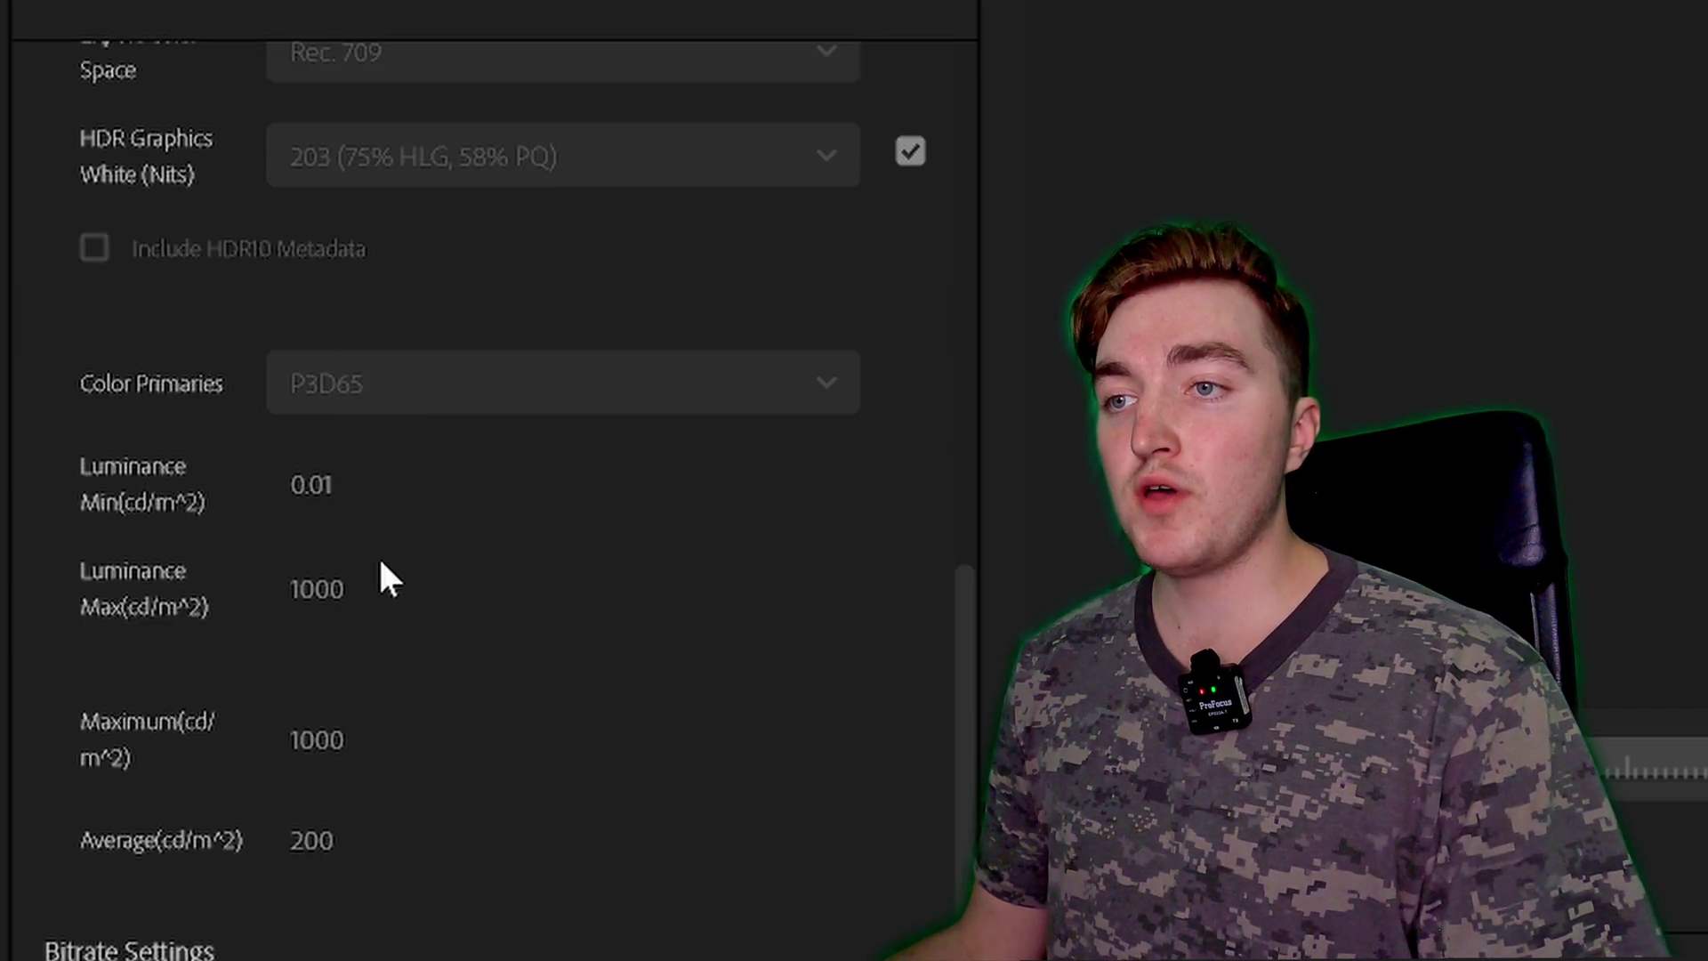
{"action": "scroll", "coordinate": [388, 654], "scroll_direction": "down", "scroll_amount": 4}
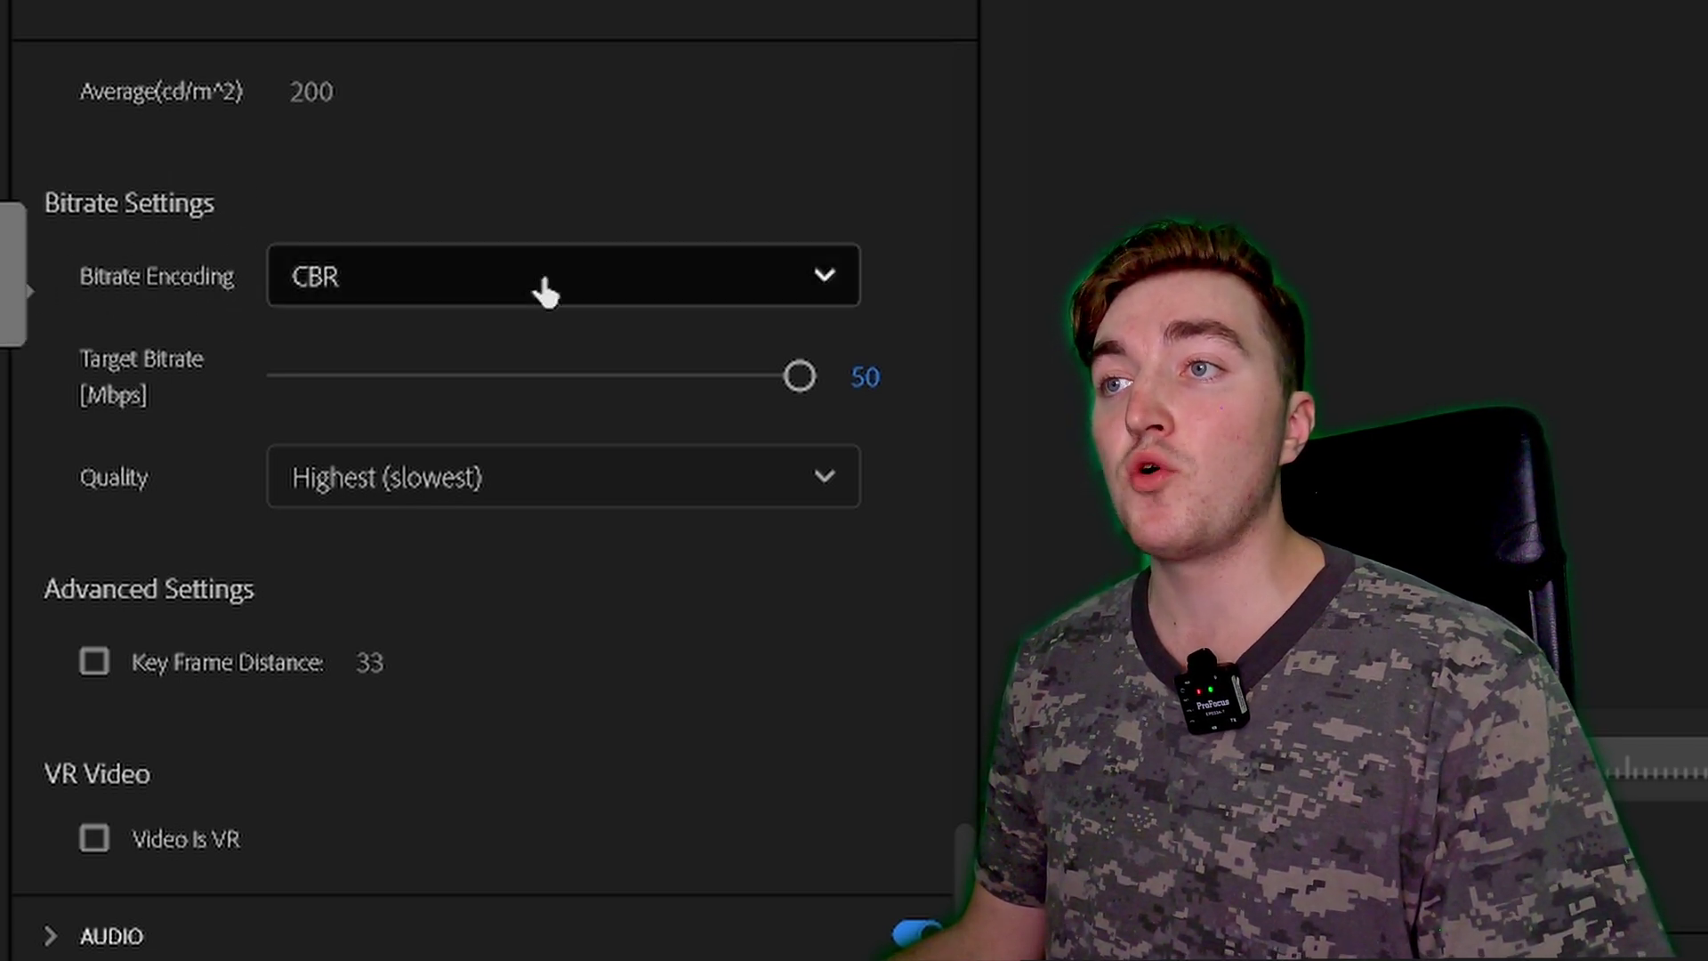
Reconfirm CBR as the export's bitrate encoding
{"action": "left_click", "coordinate": [669, 307]}
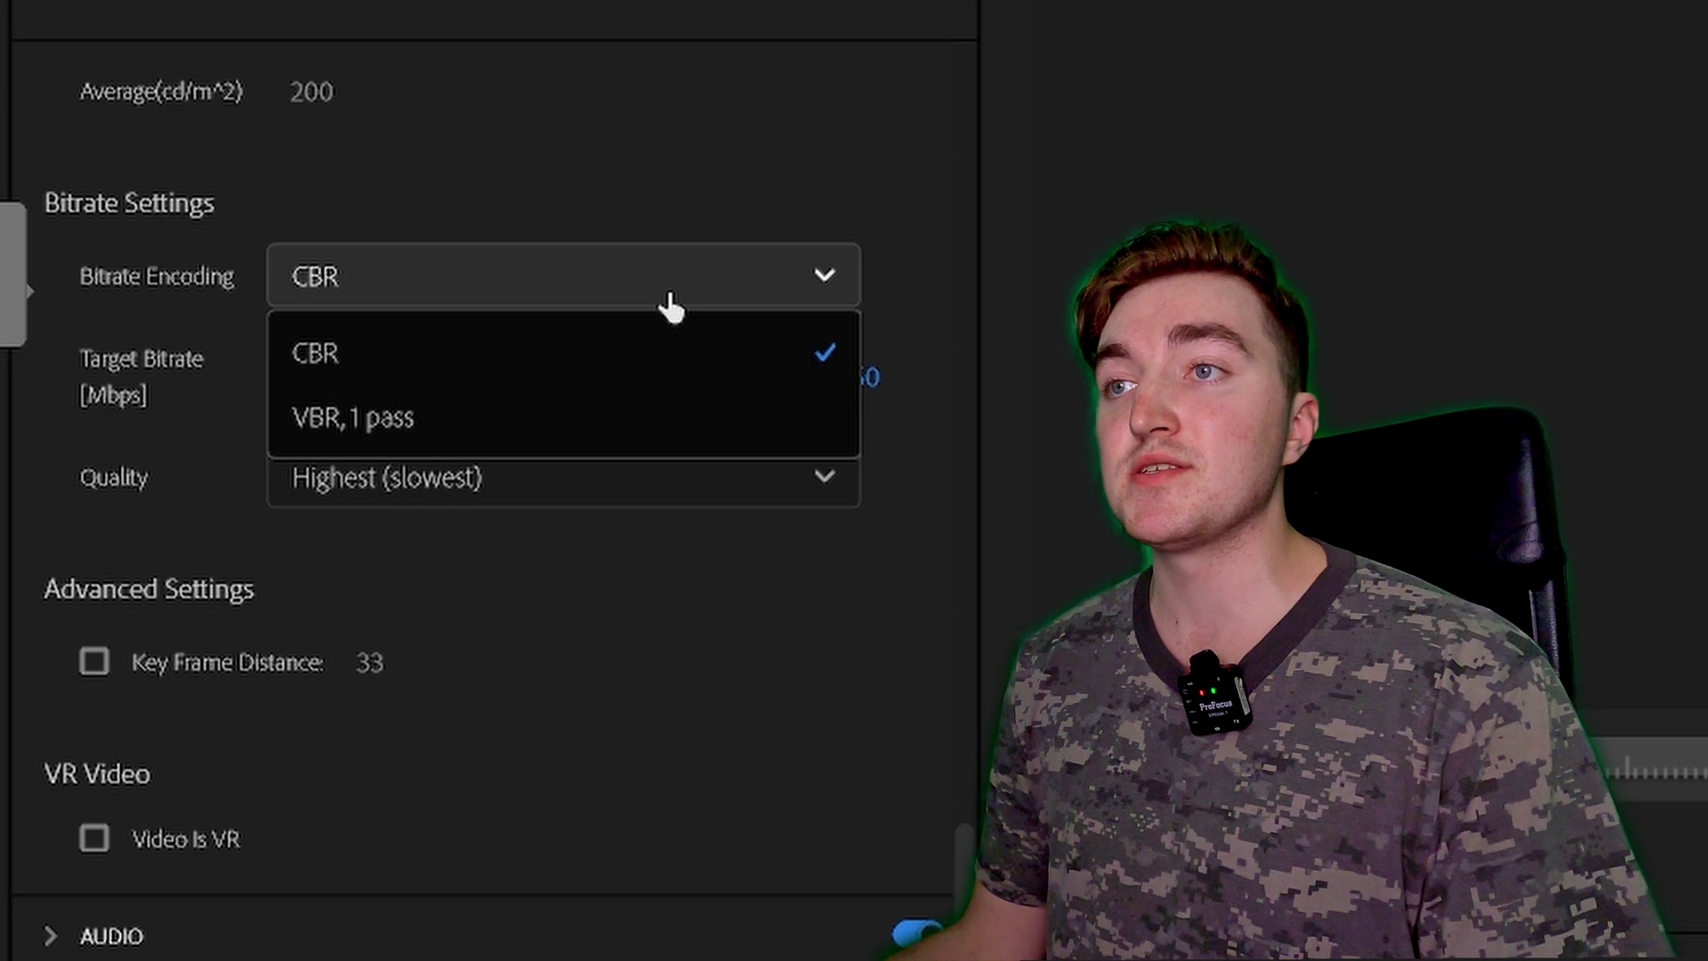
{"action": "left_click", "coordinate": [348, 360]}
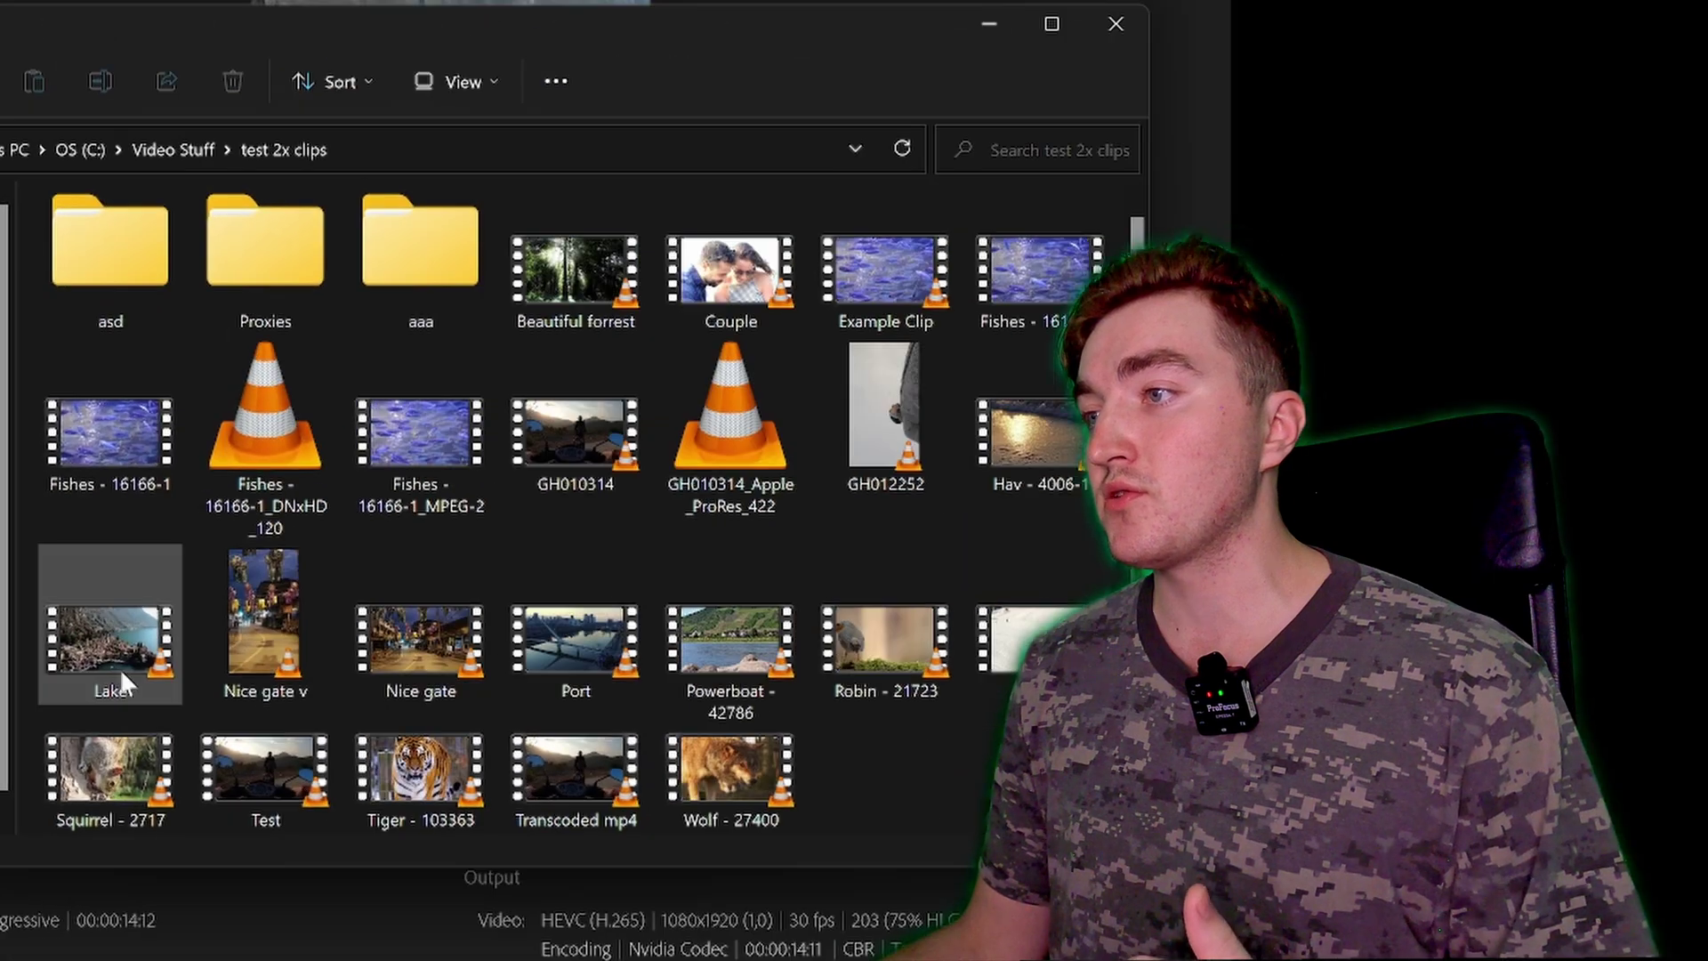
Check the Lake clip's Details (1280×720, 2533 kbps, 29.97 fps) in Properties, then close it
{"action": "mouse_move", "coordinate": [148, 647]}
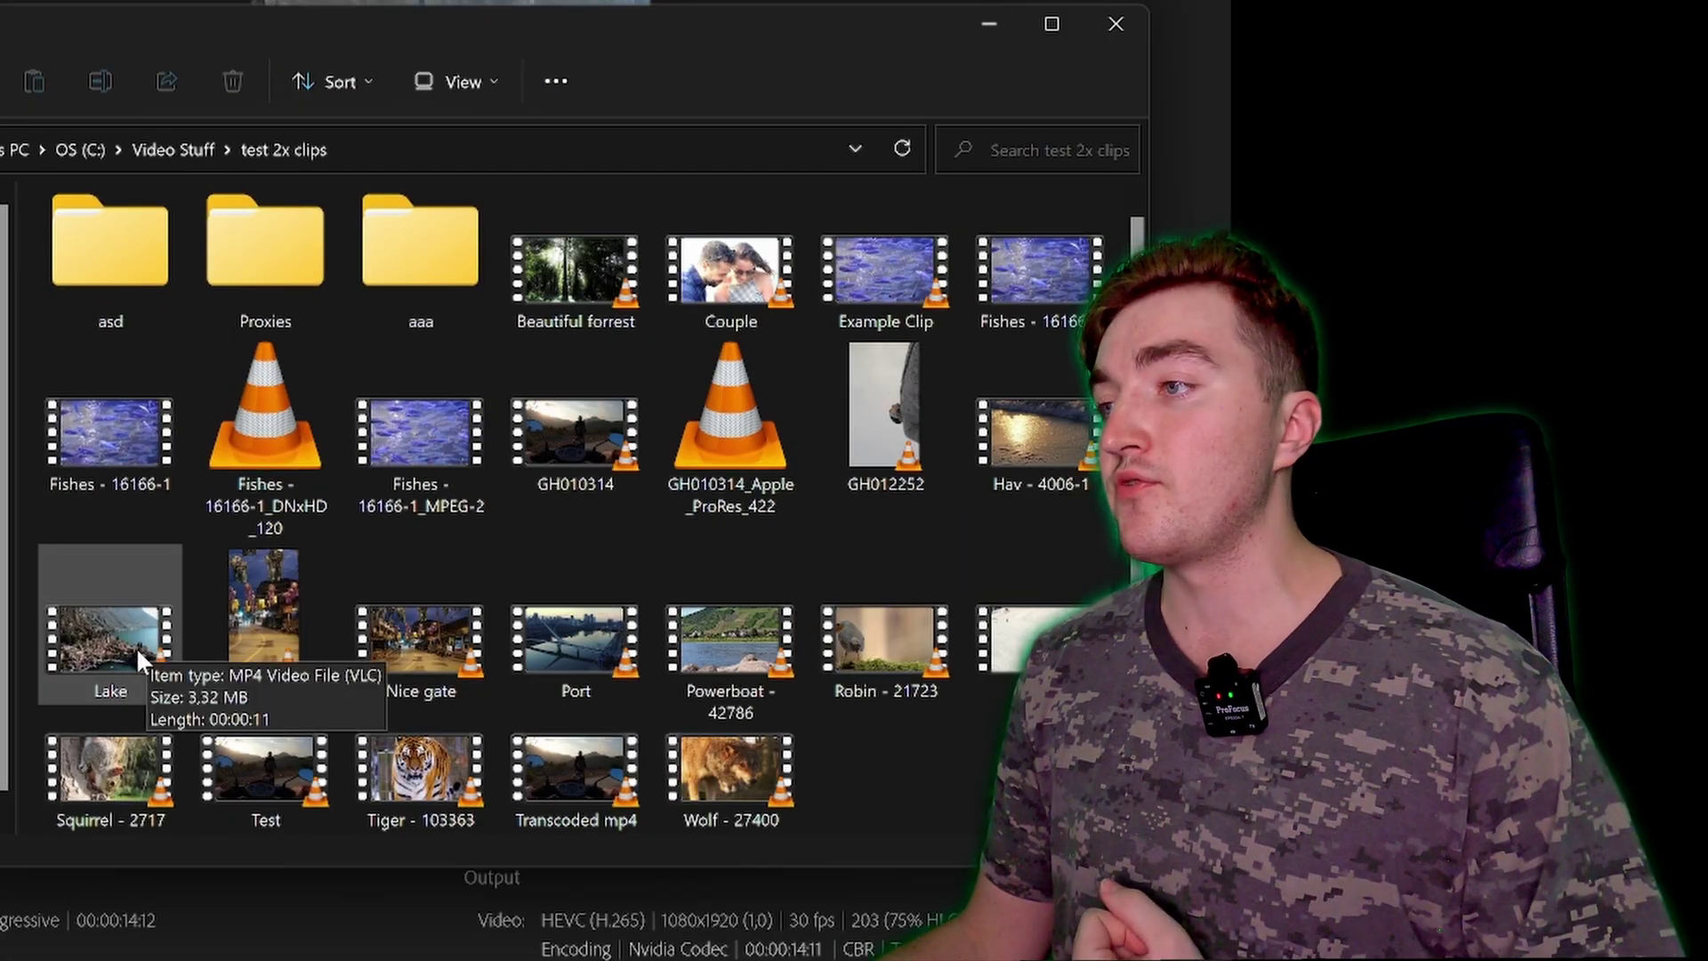
{"action": "left_click", "coordinate": [128, 684]}
{"action": "right_click", "coordinate": [114, 638]}
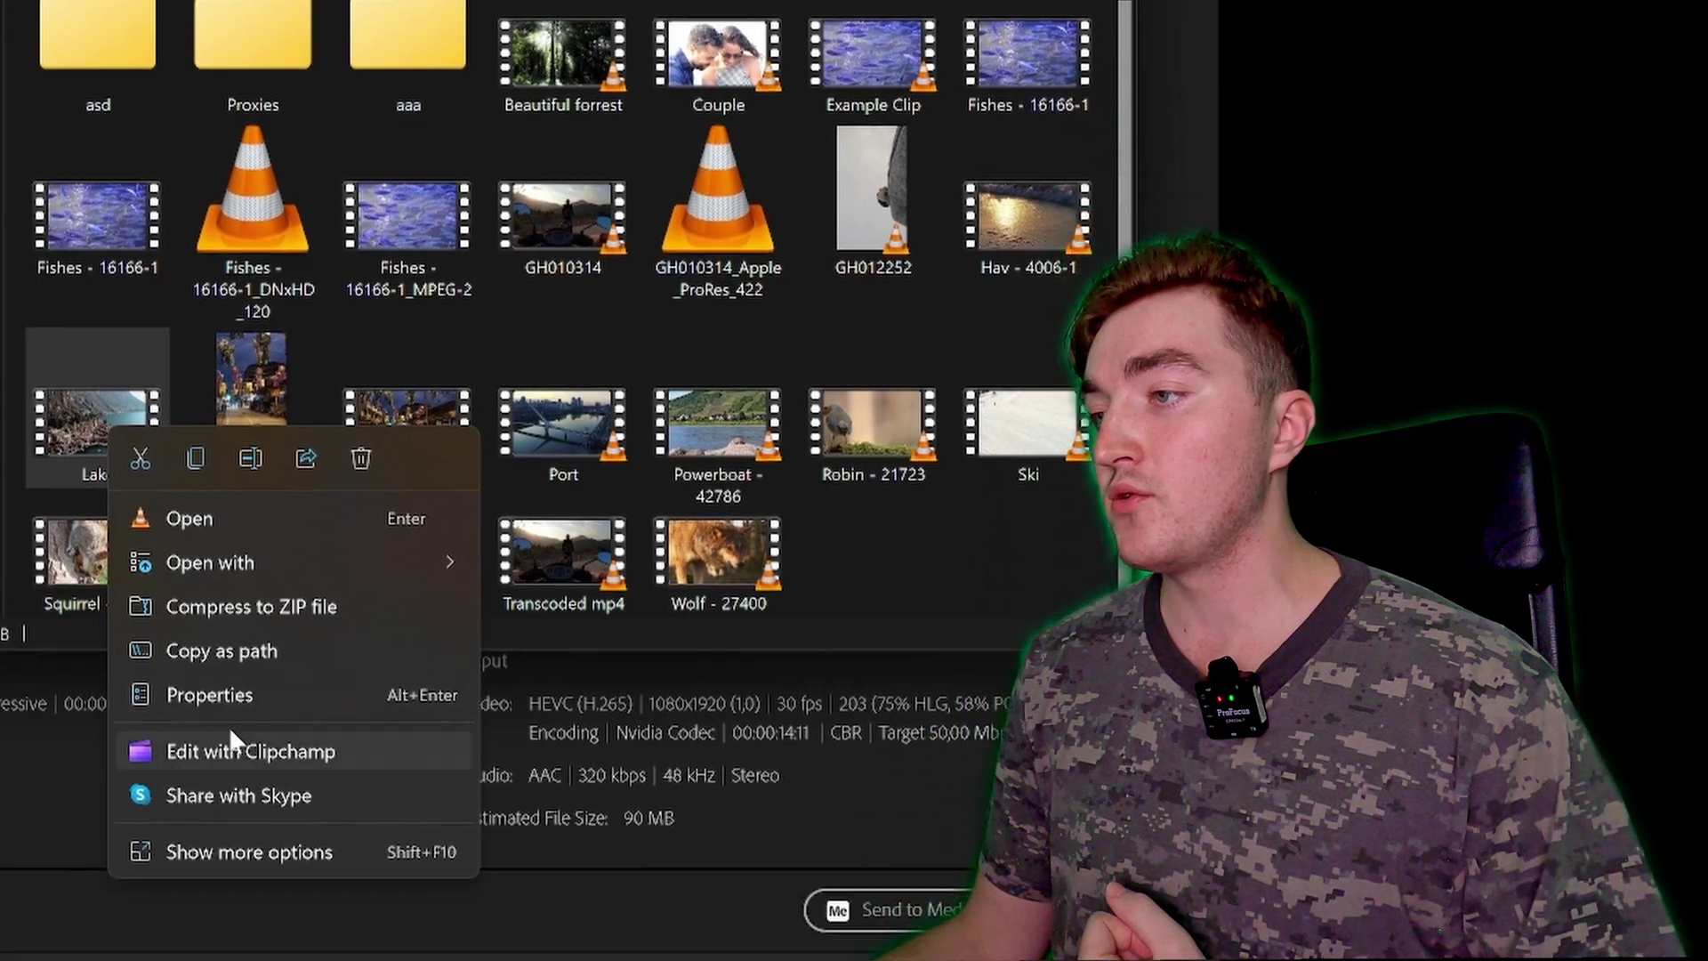
{"action": "left_click", "coordinate": [258, 683]}
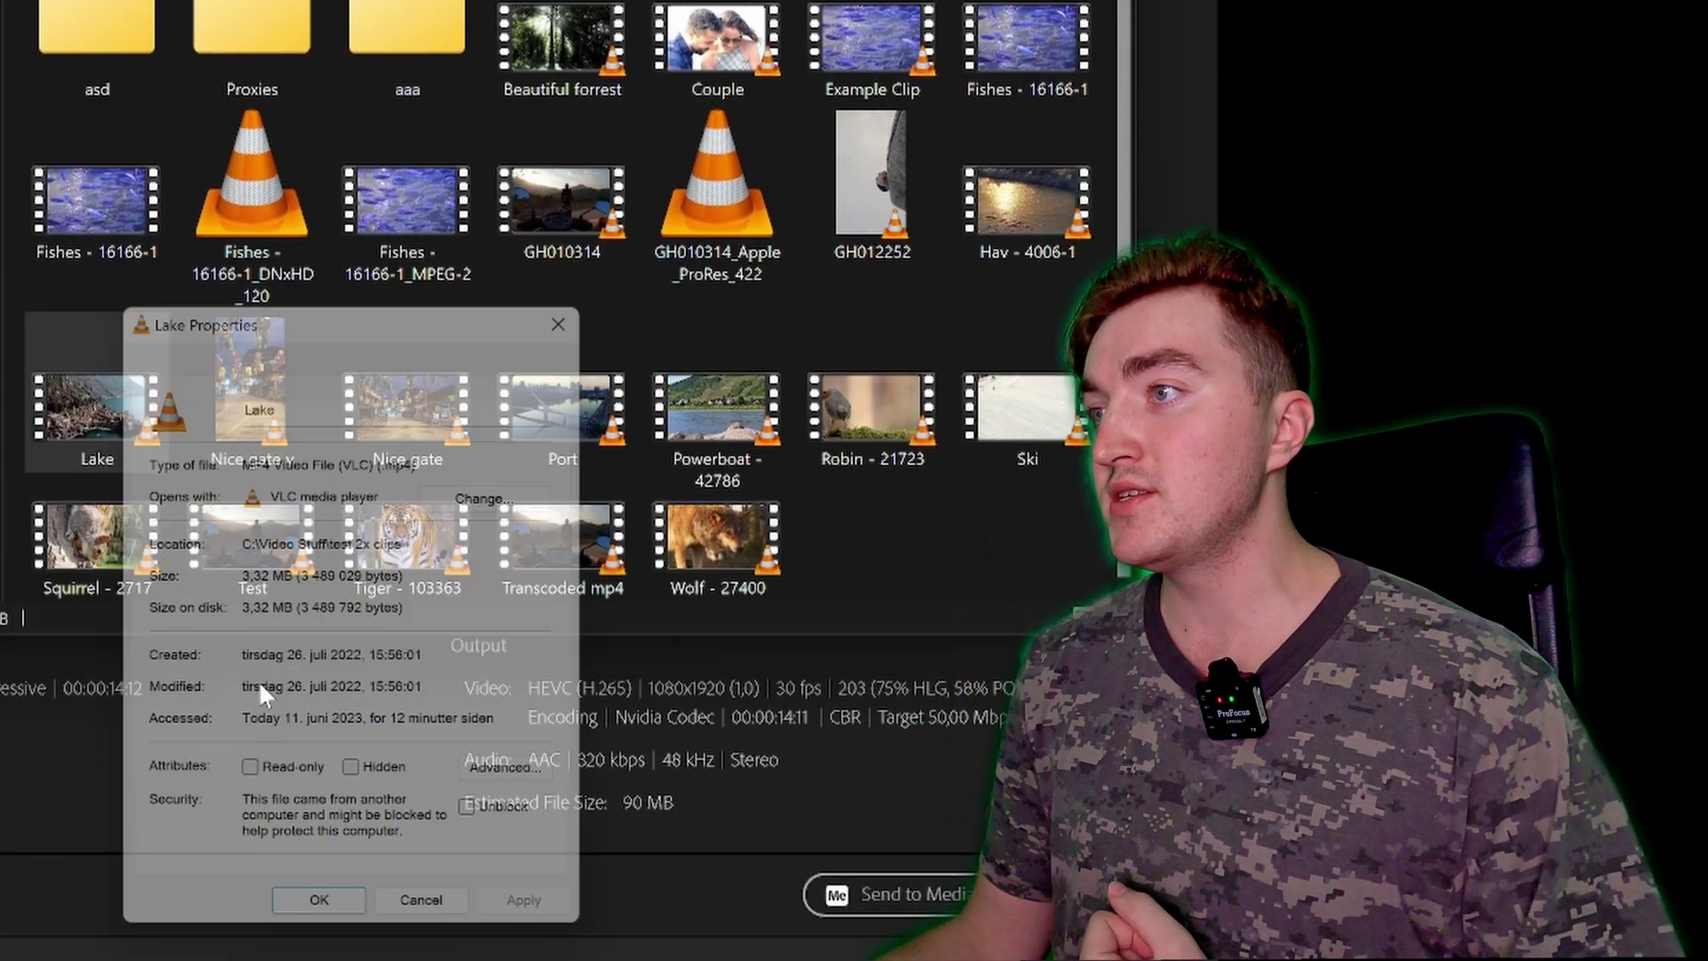
{"action": "left_click", "coordinate": [288, 315]}
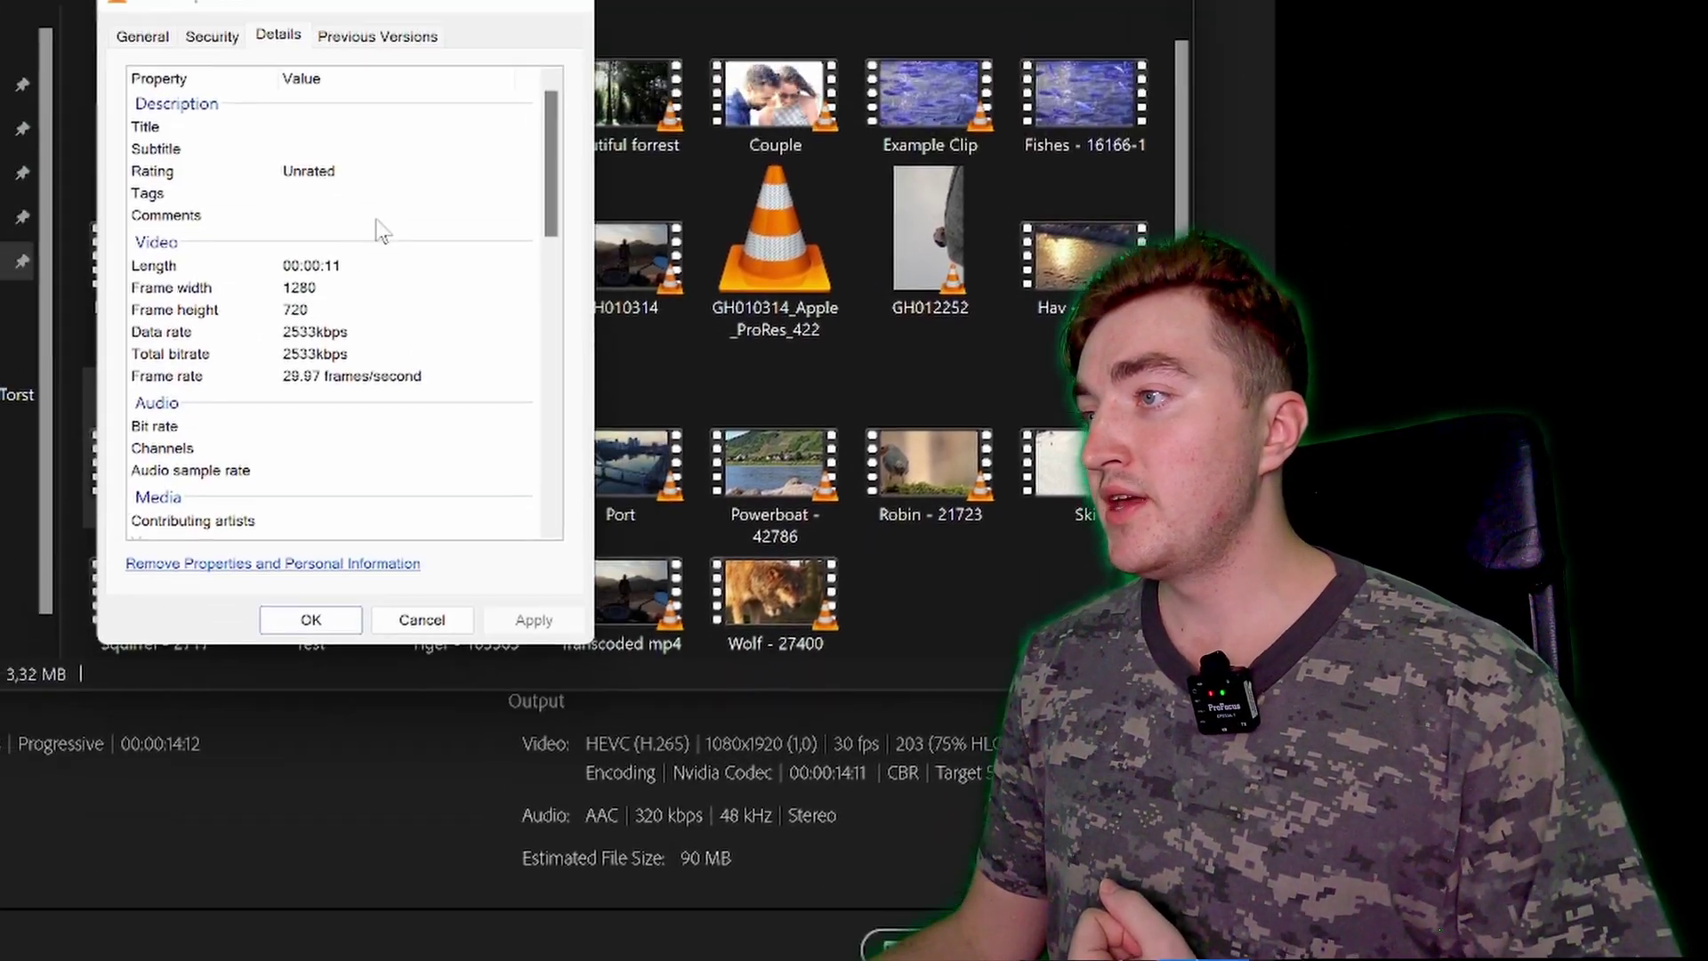
{"action": "scroll", "coordinate": [336, 494], "scroll_direction": "down", "scroll_amount": 1}
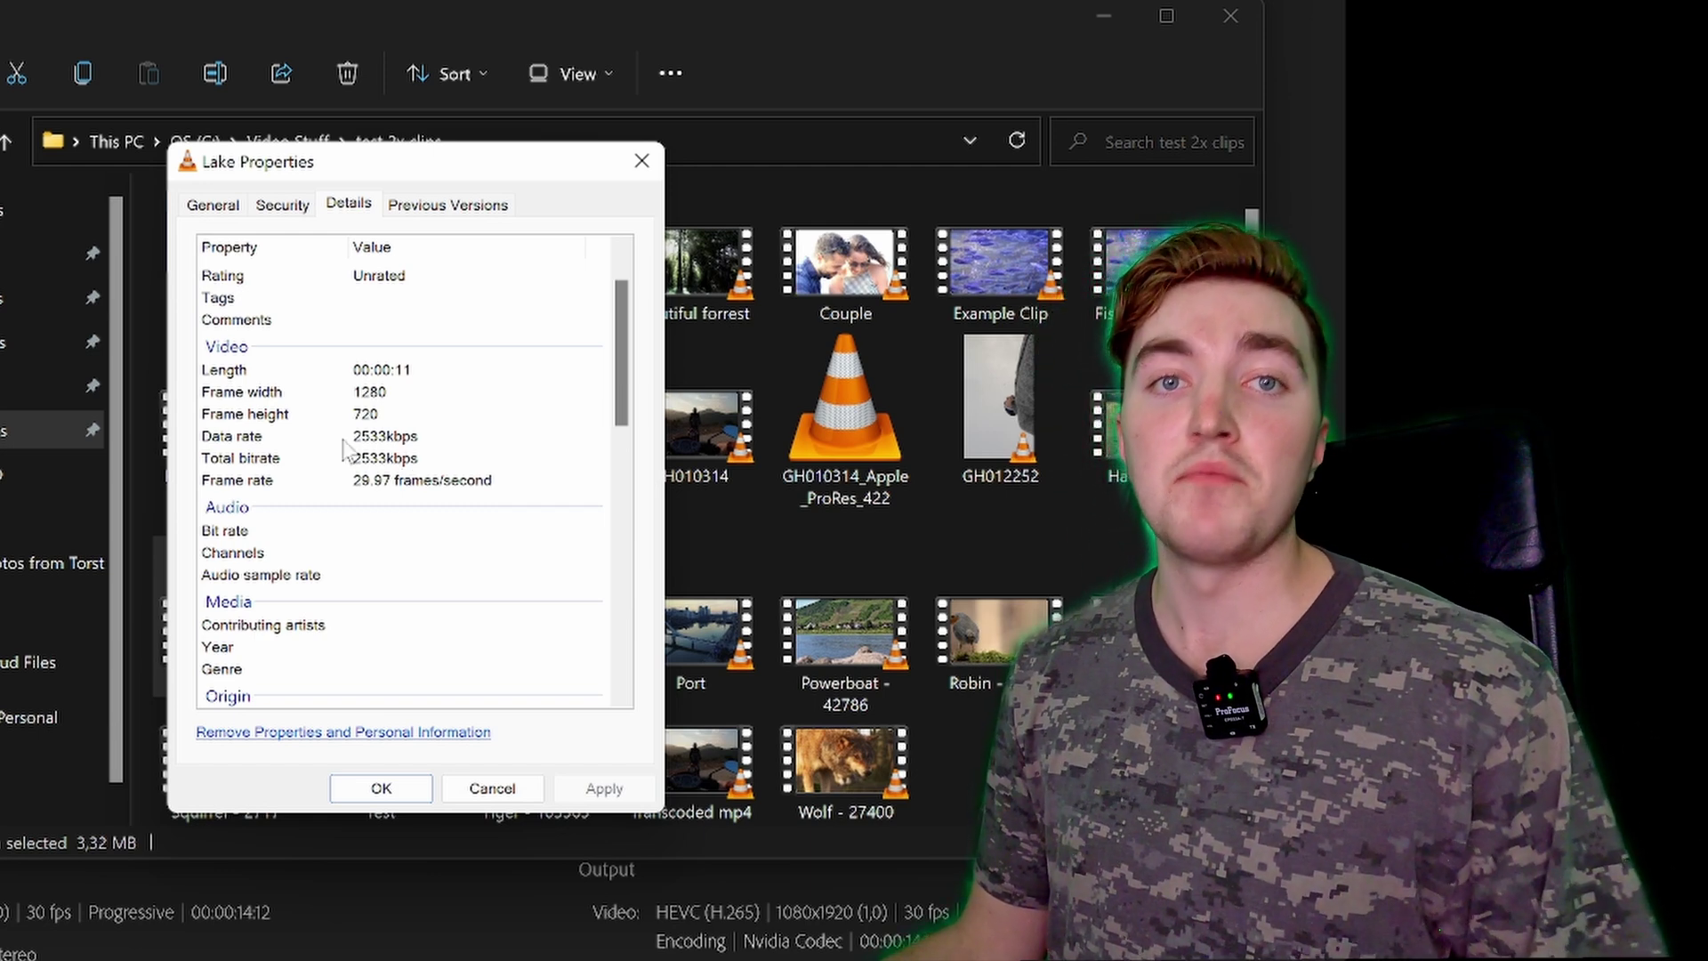
{"action": "left_click", "coordinate": [641, 160]}
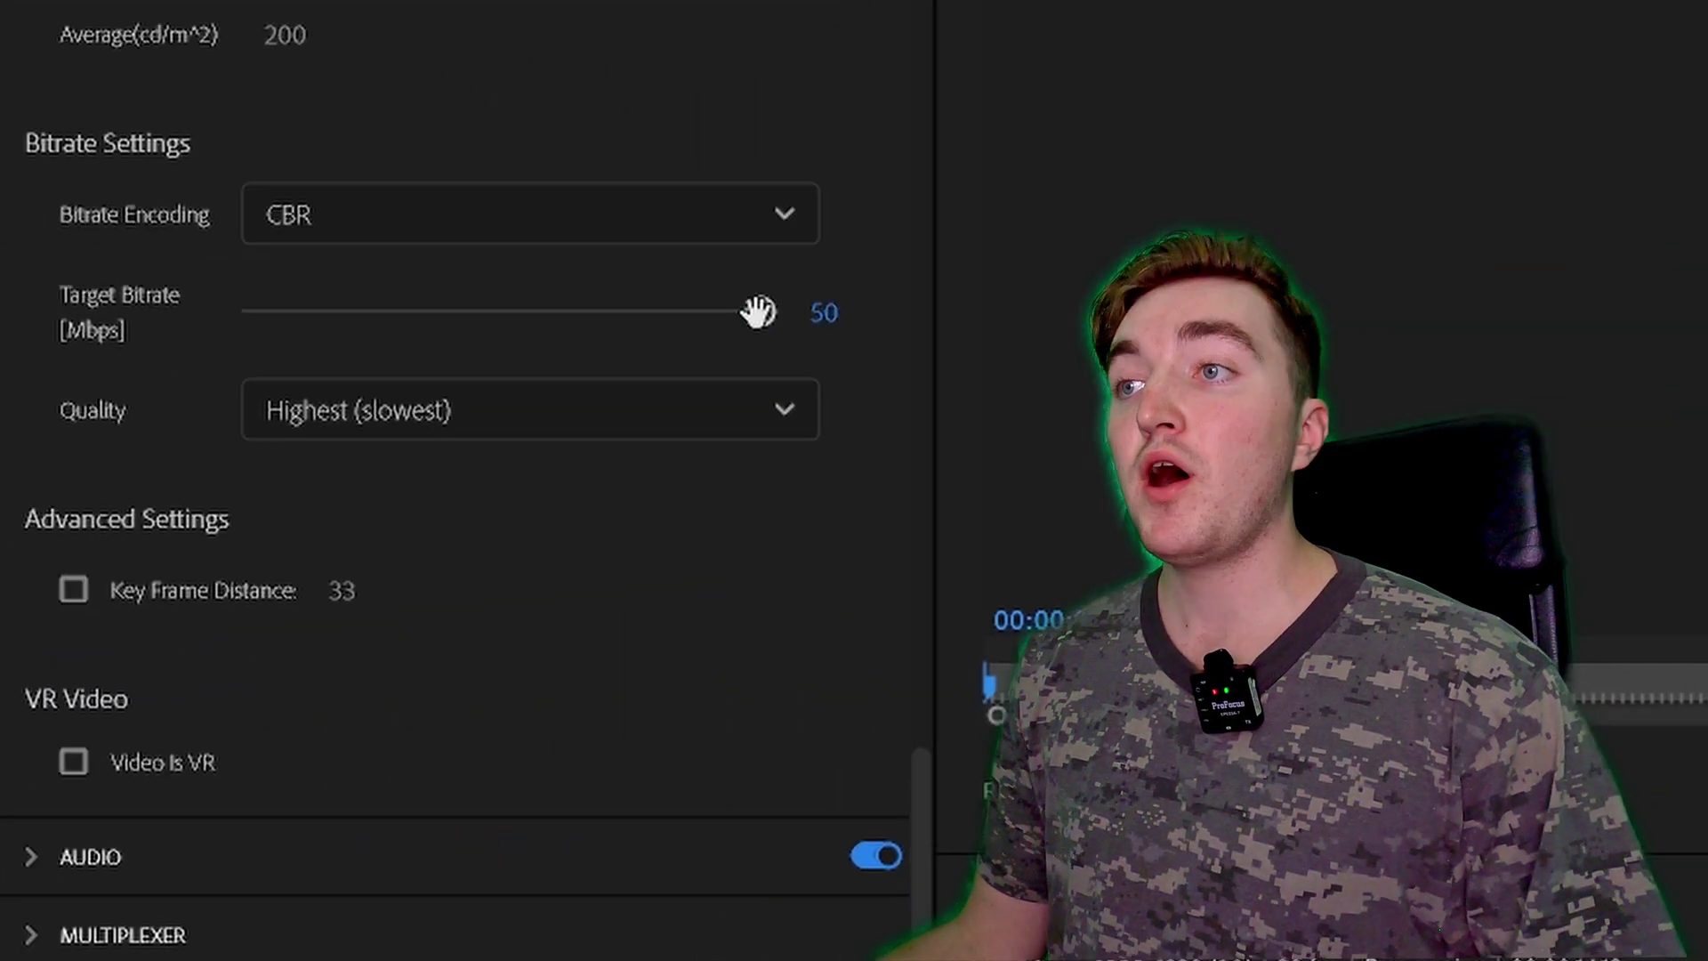
Lower the HEVC target bitrate from 50 Mbps to 10 Mbps
{"action": "left_click_drag", "start_coordinate": [470, 304], "coordinate": [332, 311]}
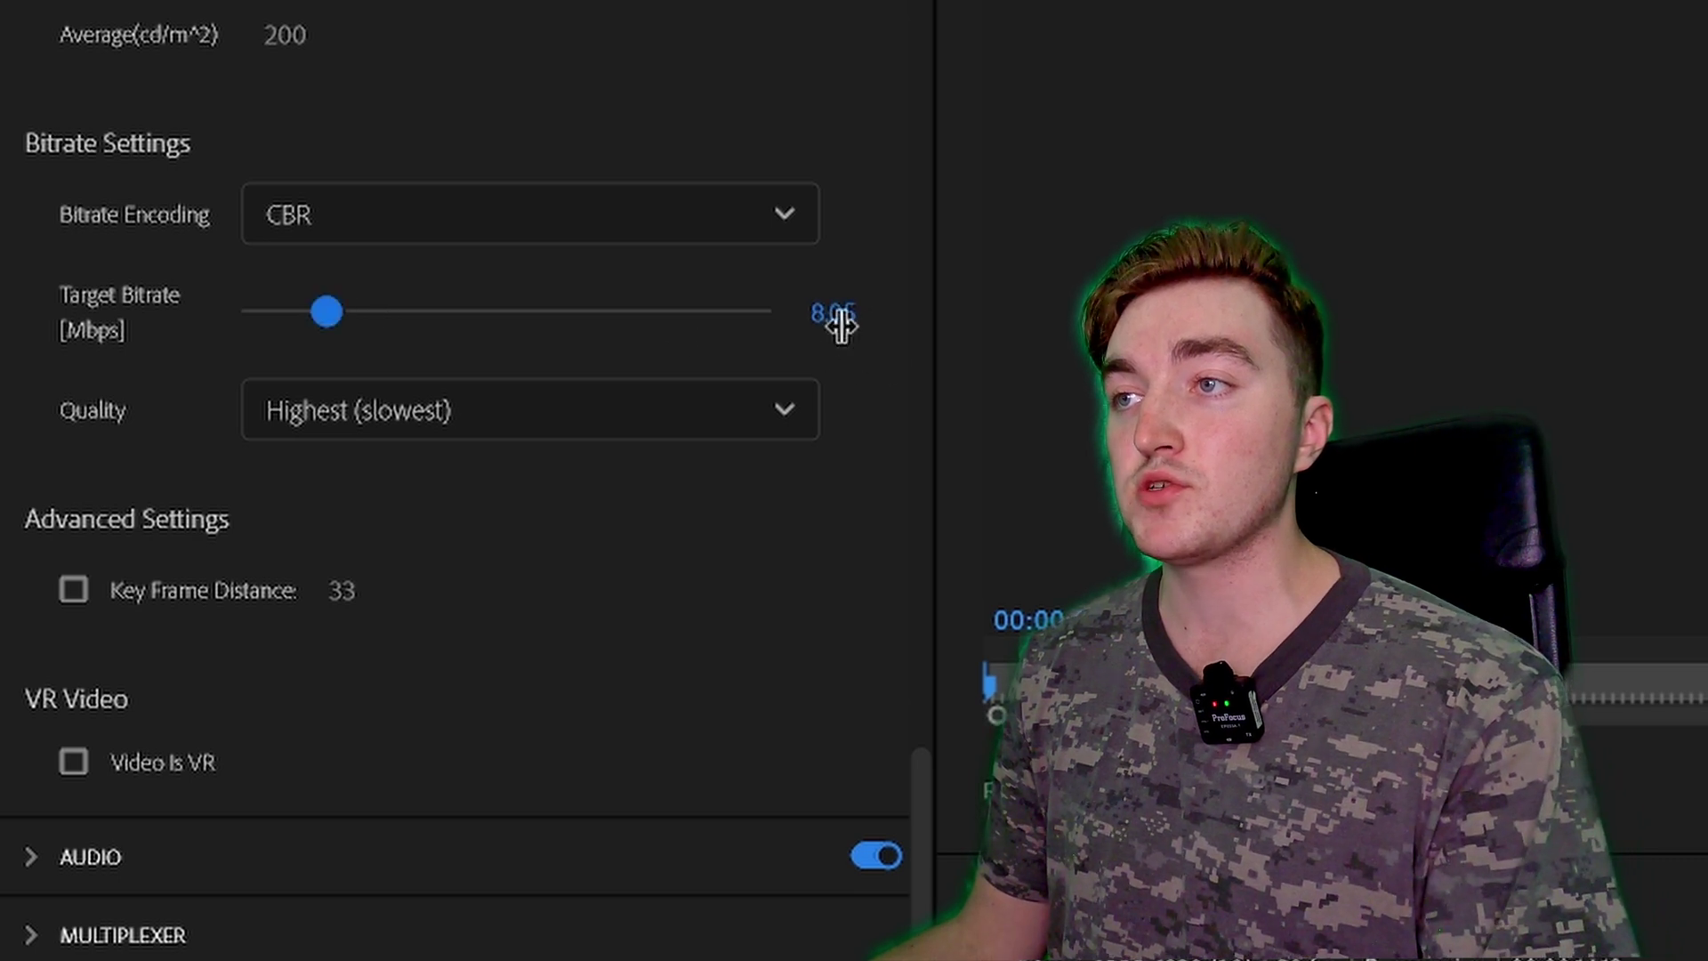
{"action": "left_click", "coordinate": [839, 313]}
{"action": "key", "text": "BackSpace"}
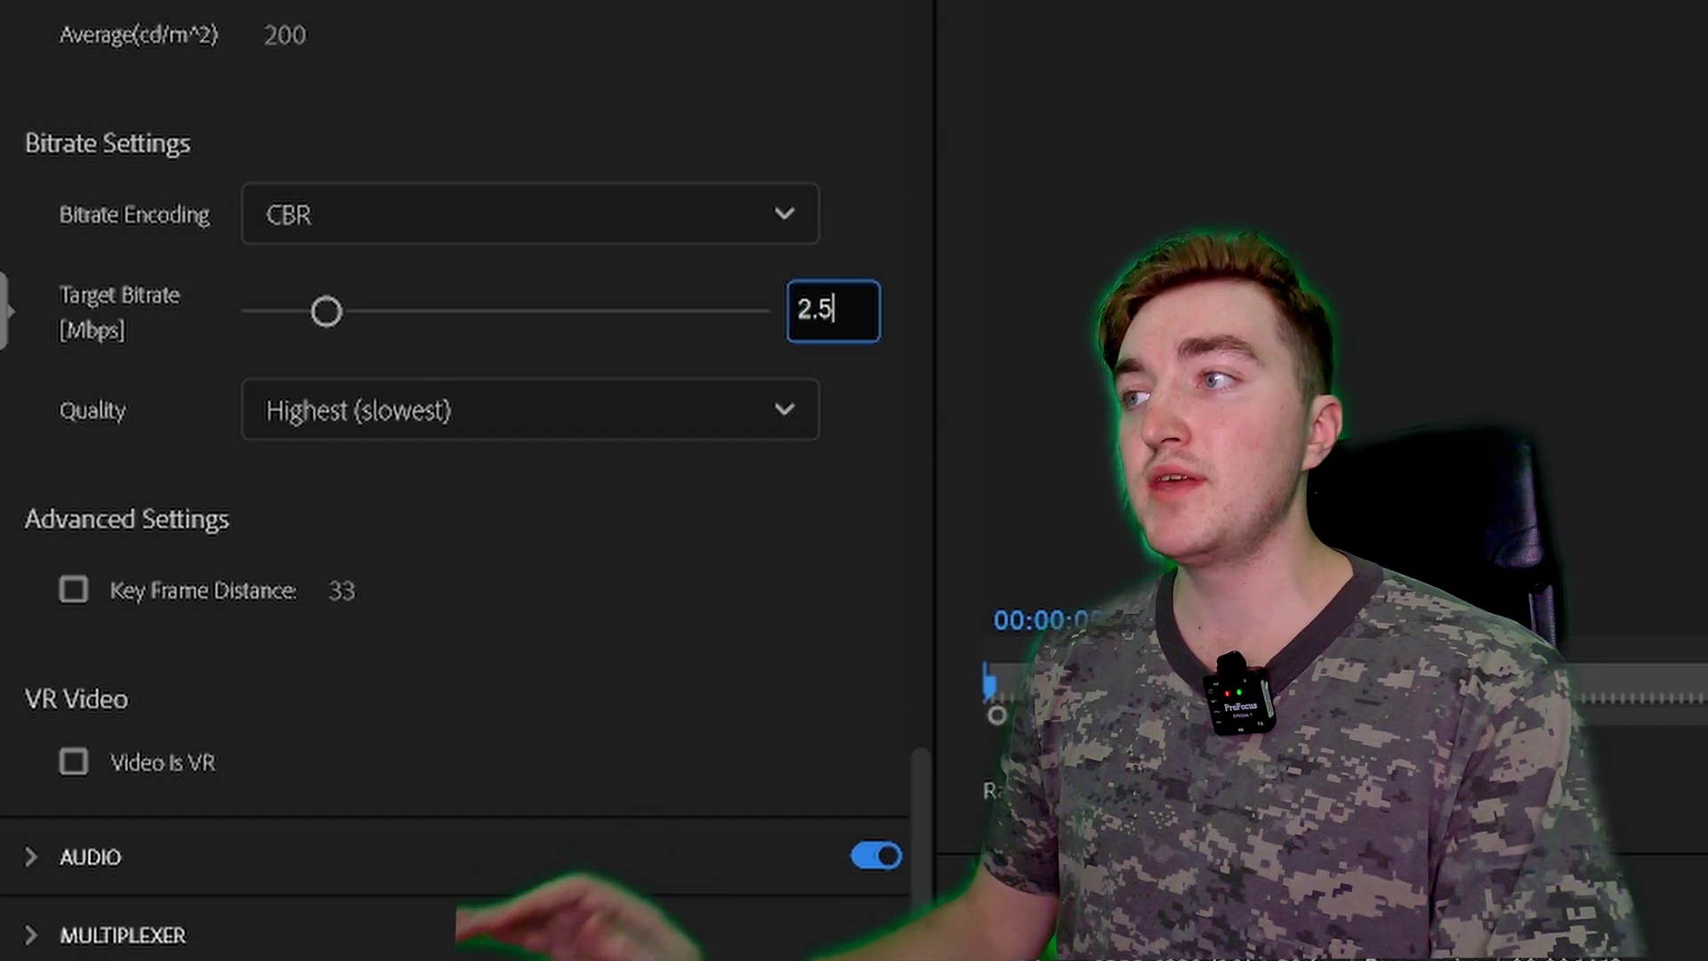
{"action": "key", "text": "Return"}
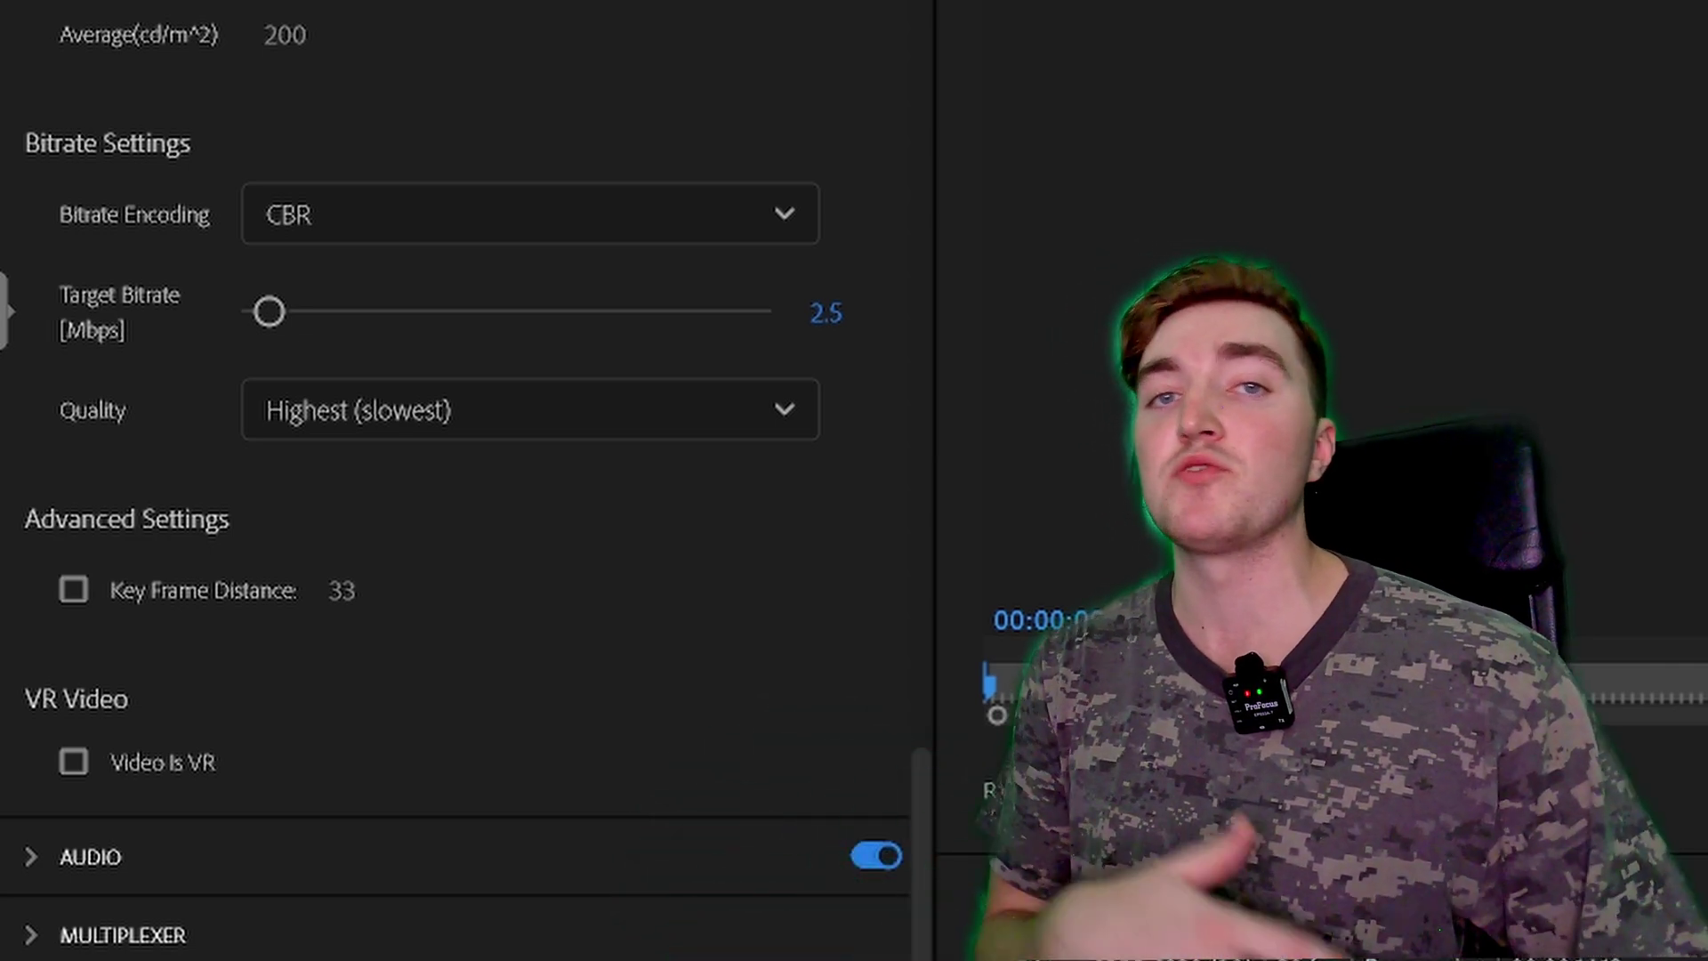
{"action": "left_click", "coordinate": [826, 313]}
{"action": "type", "text": "10"}
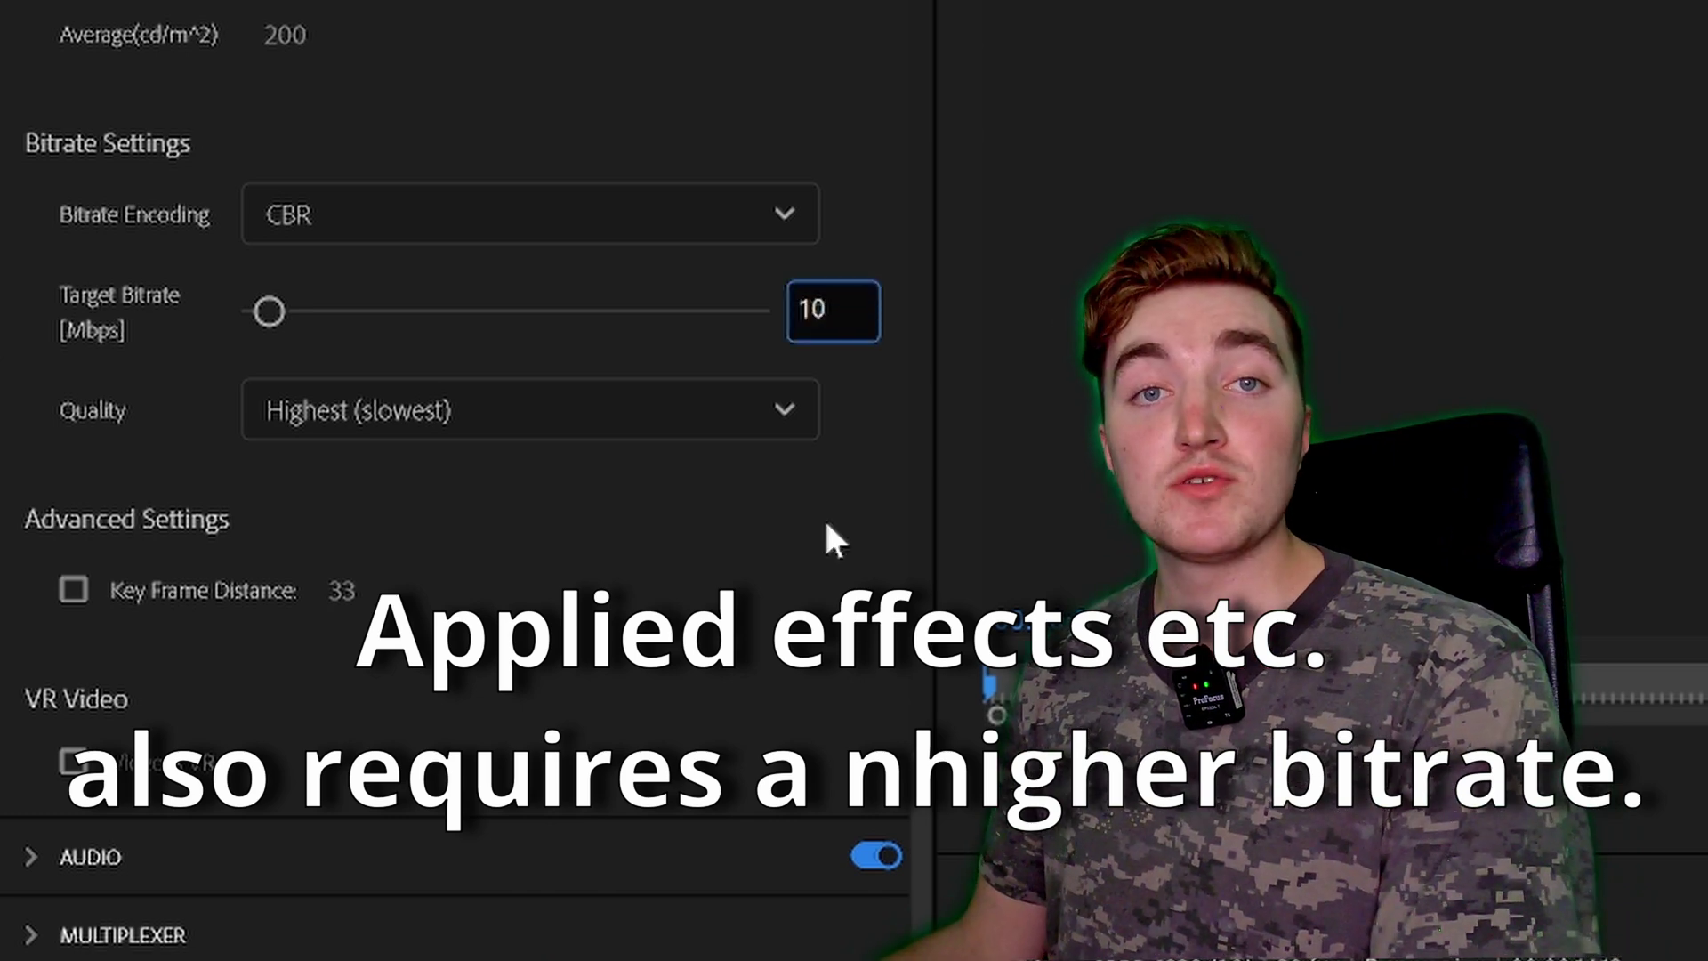
{"action": "key", "text": "Return"}
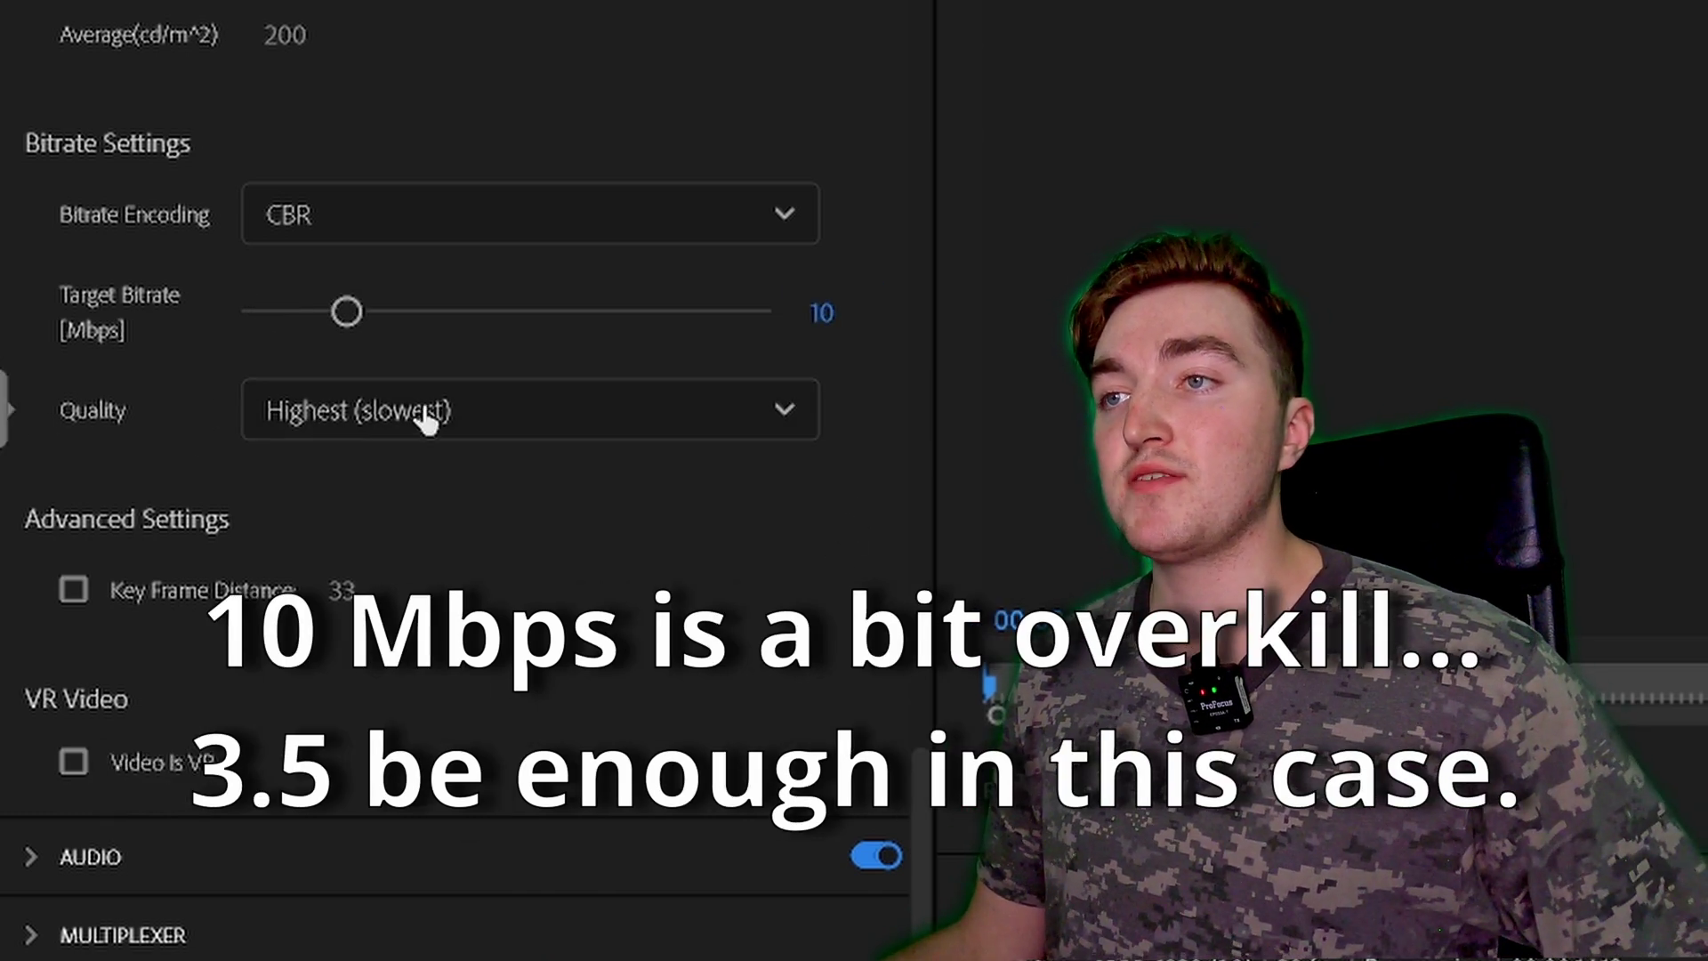
Keep encoding Quality at Highest and expand the Audio export settings
{"action": "left_click", "coordinate": [488, 410]}
{"action": "left_click", "coordinate": [320, 504]}
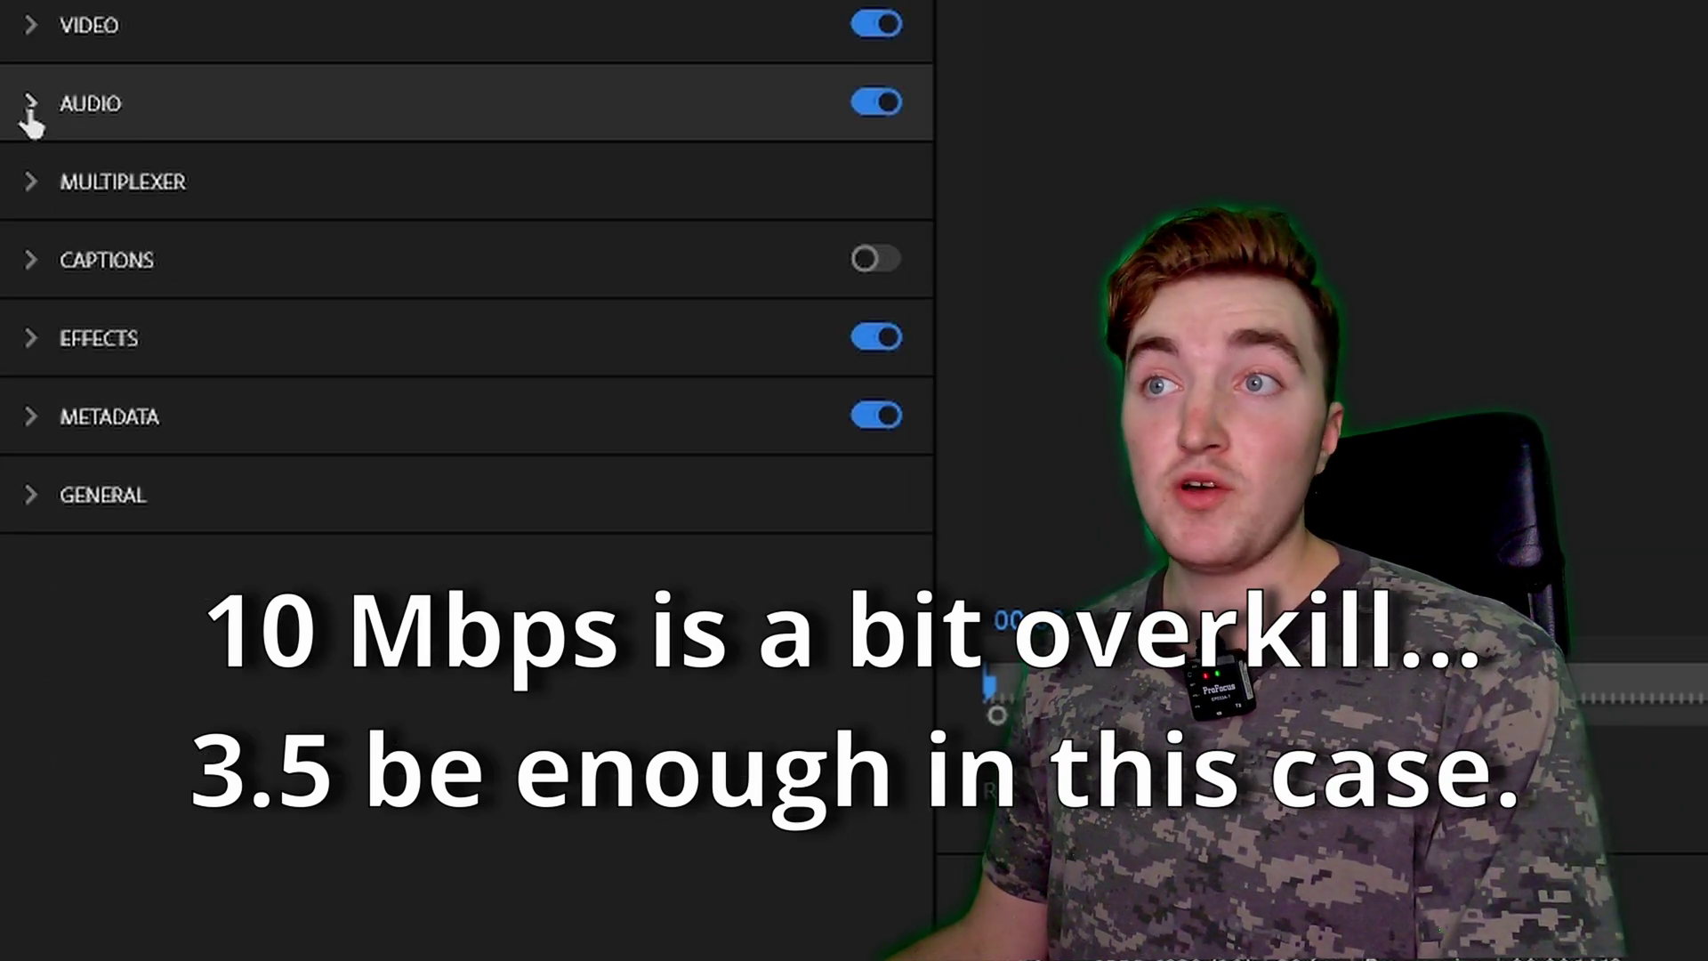
{"action": "left_click", "coordinate": [31, 107]}
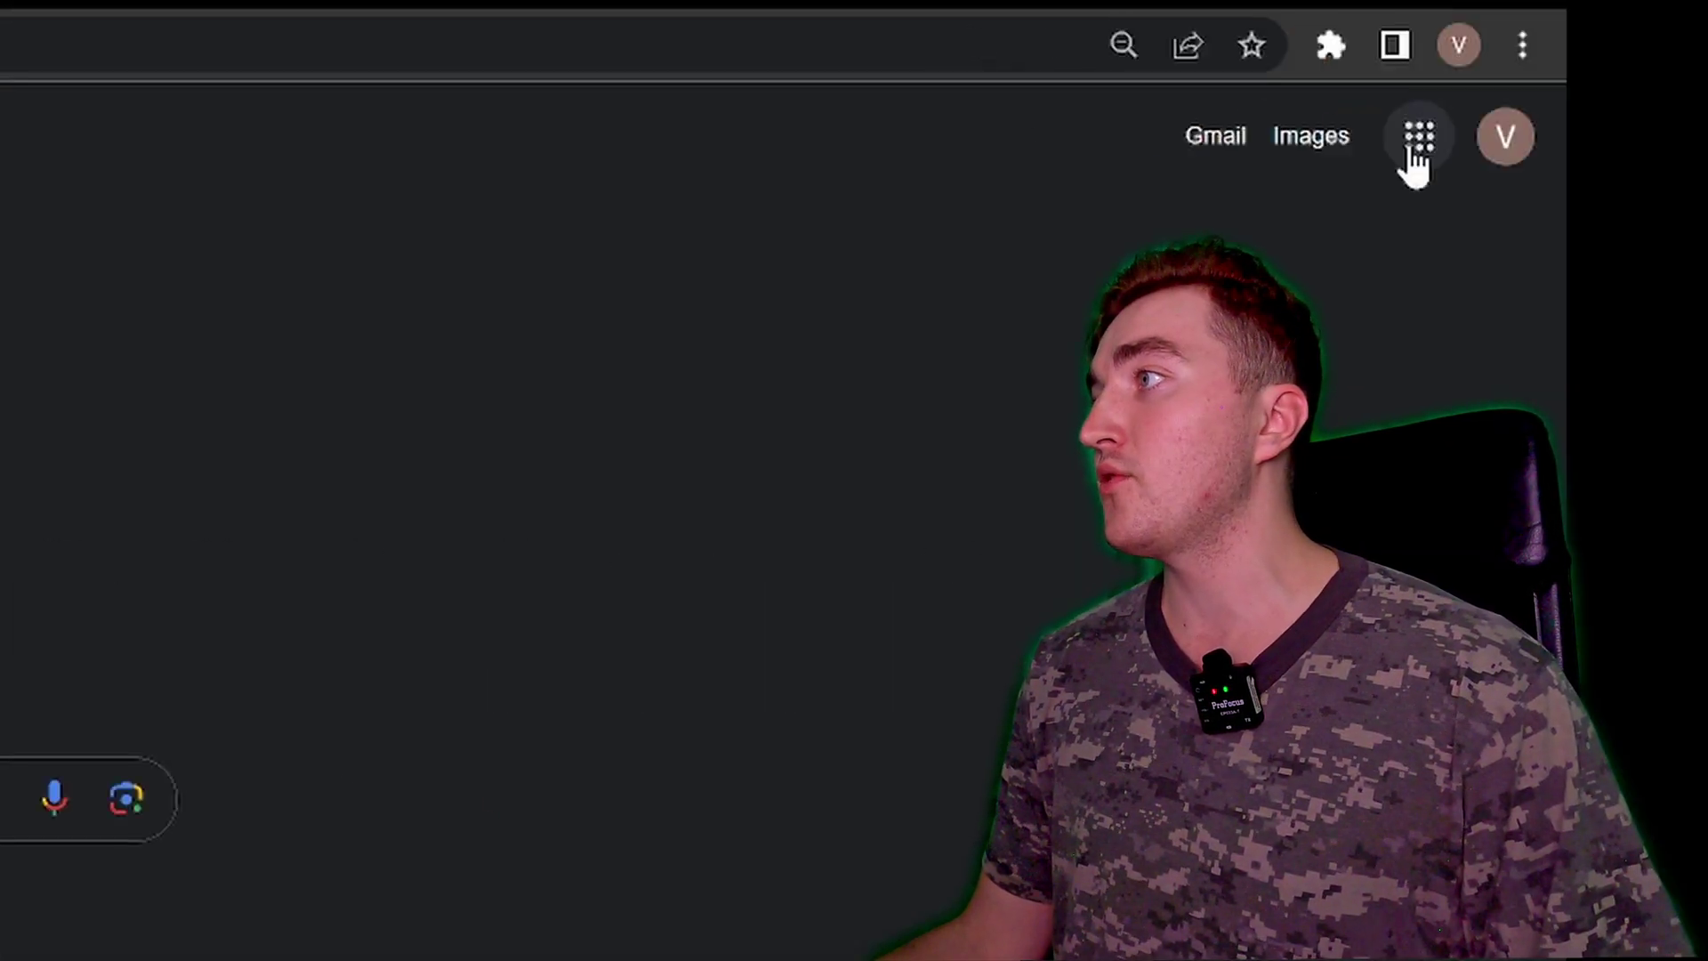
Go to Google Drive via the apps grid and start a New > File upload into My Drive
{"action": "left_click", "coordinate": [666, 147]}
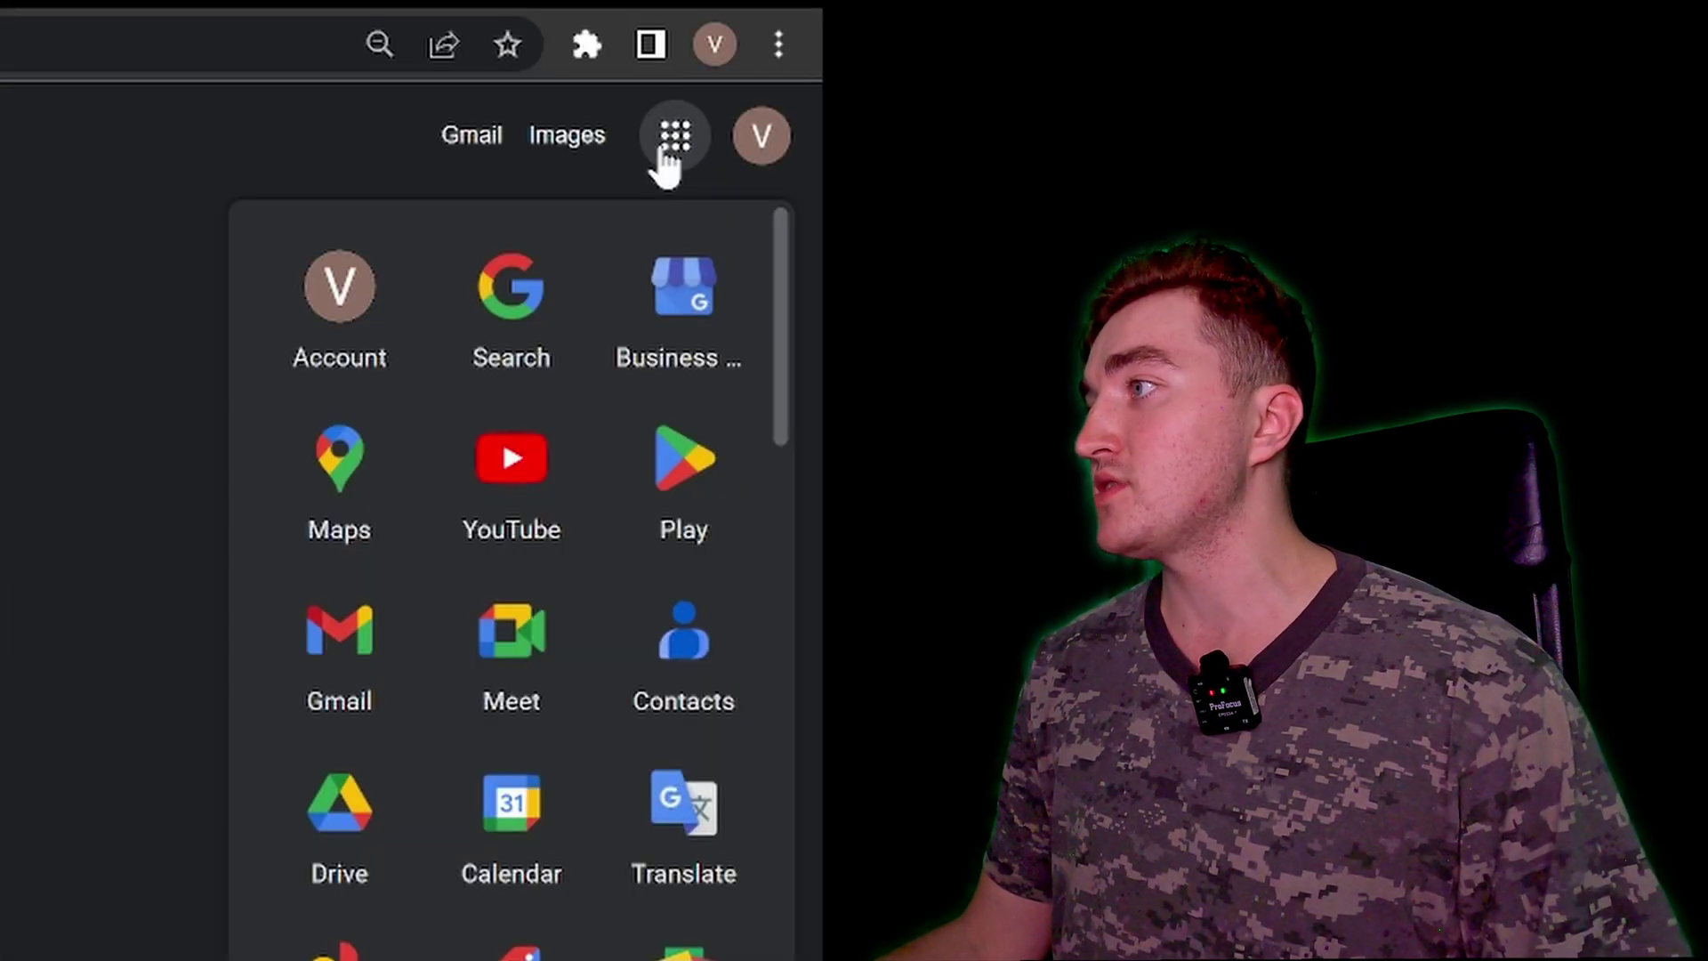
{"action": "left_click", "coordinate": [384, 858]}
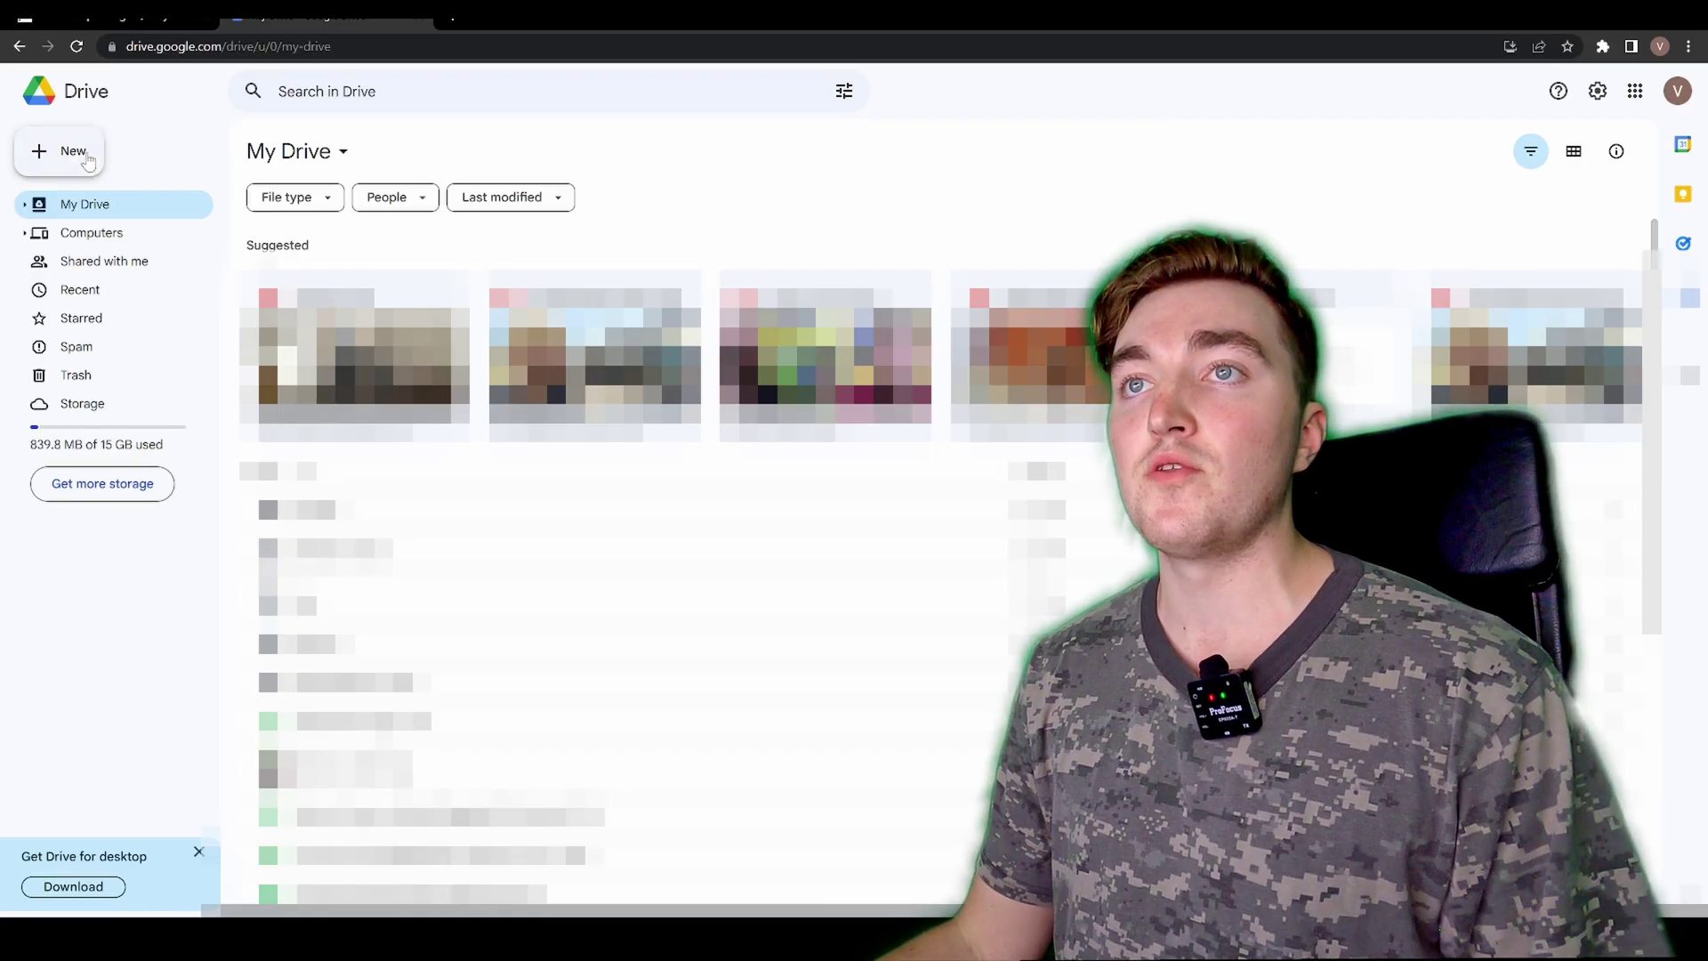
{"action": "left_click", "coordinate": [87, 159]}
{"action": "left_click", "coordinate": [181, 198]}
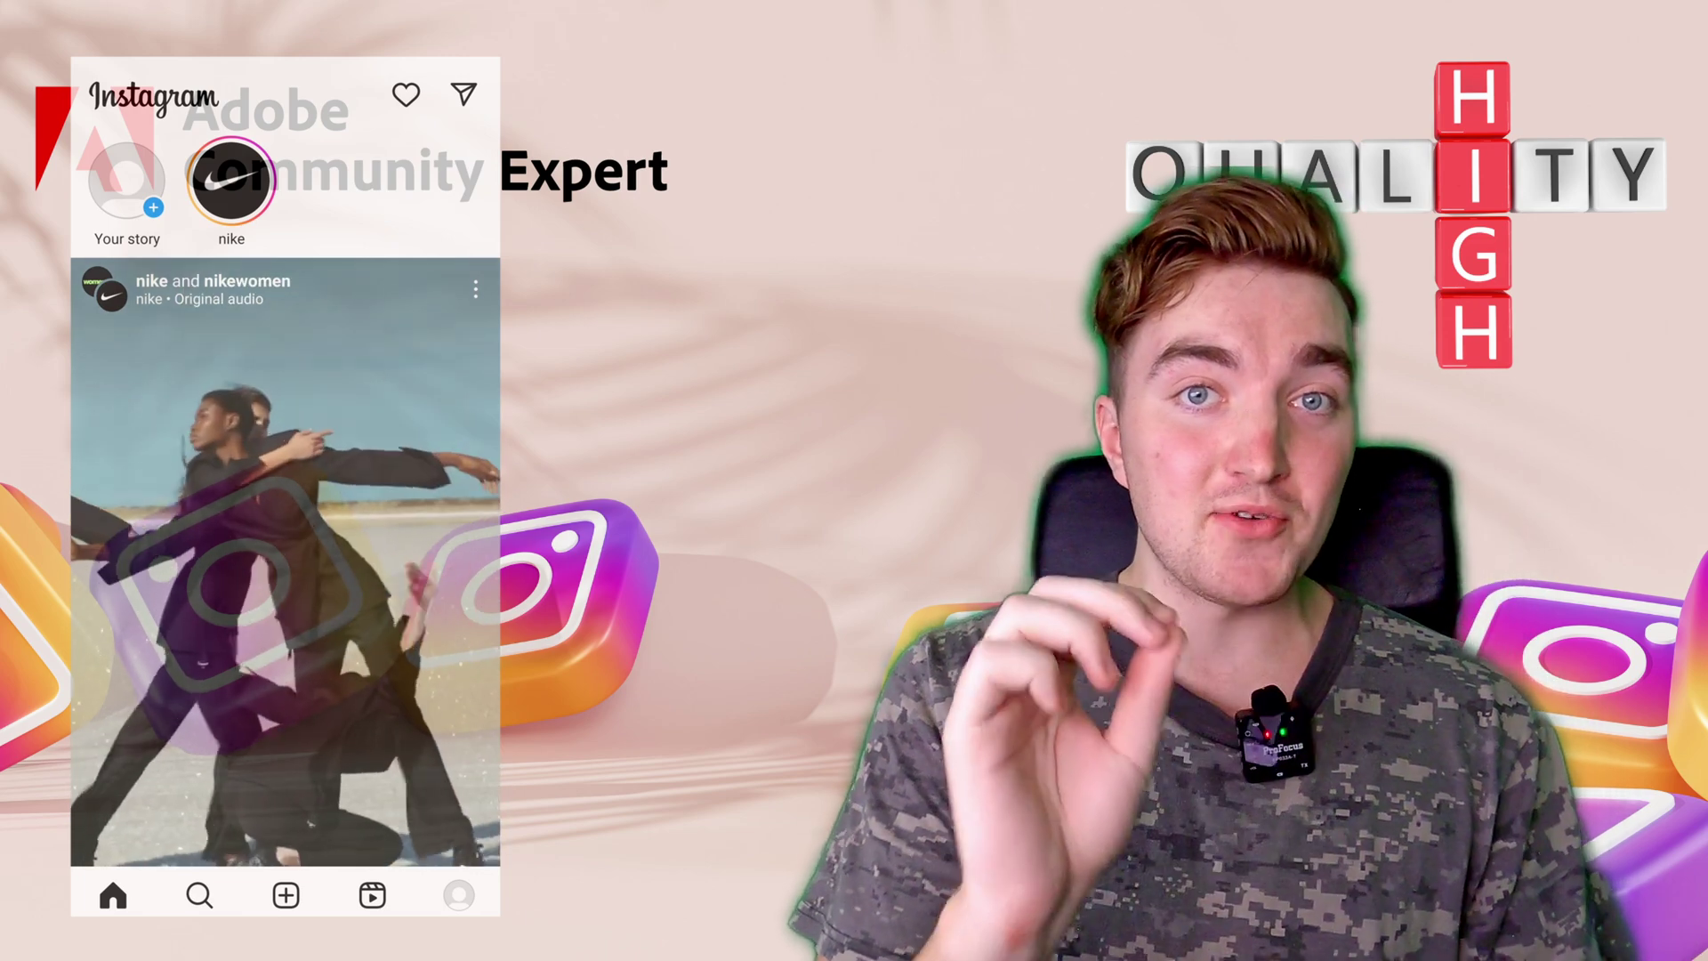
From the Instagram profile menu, reach the Data usage and media quality settings
{"action": "left_click", "coordinate": [459, 895]}
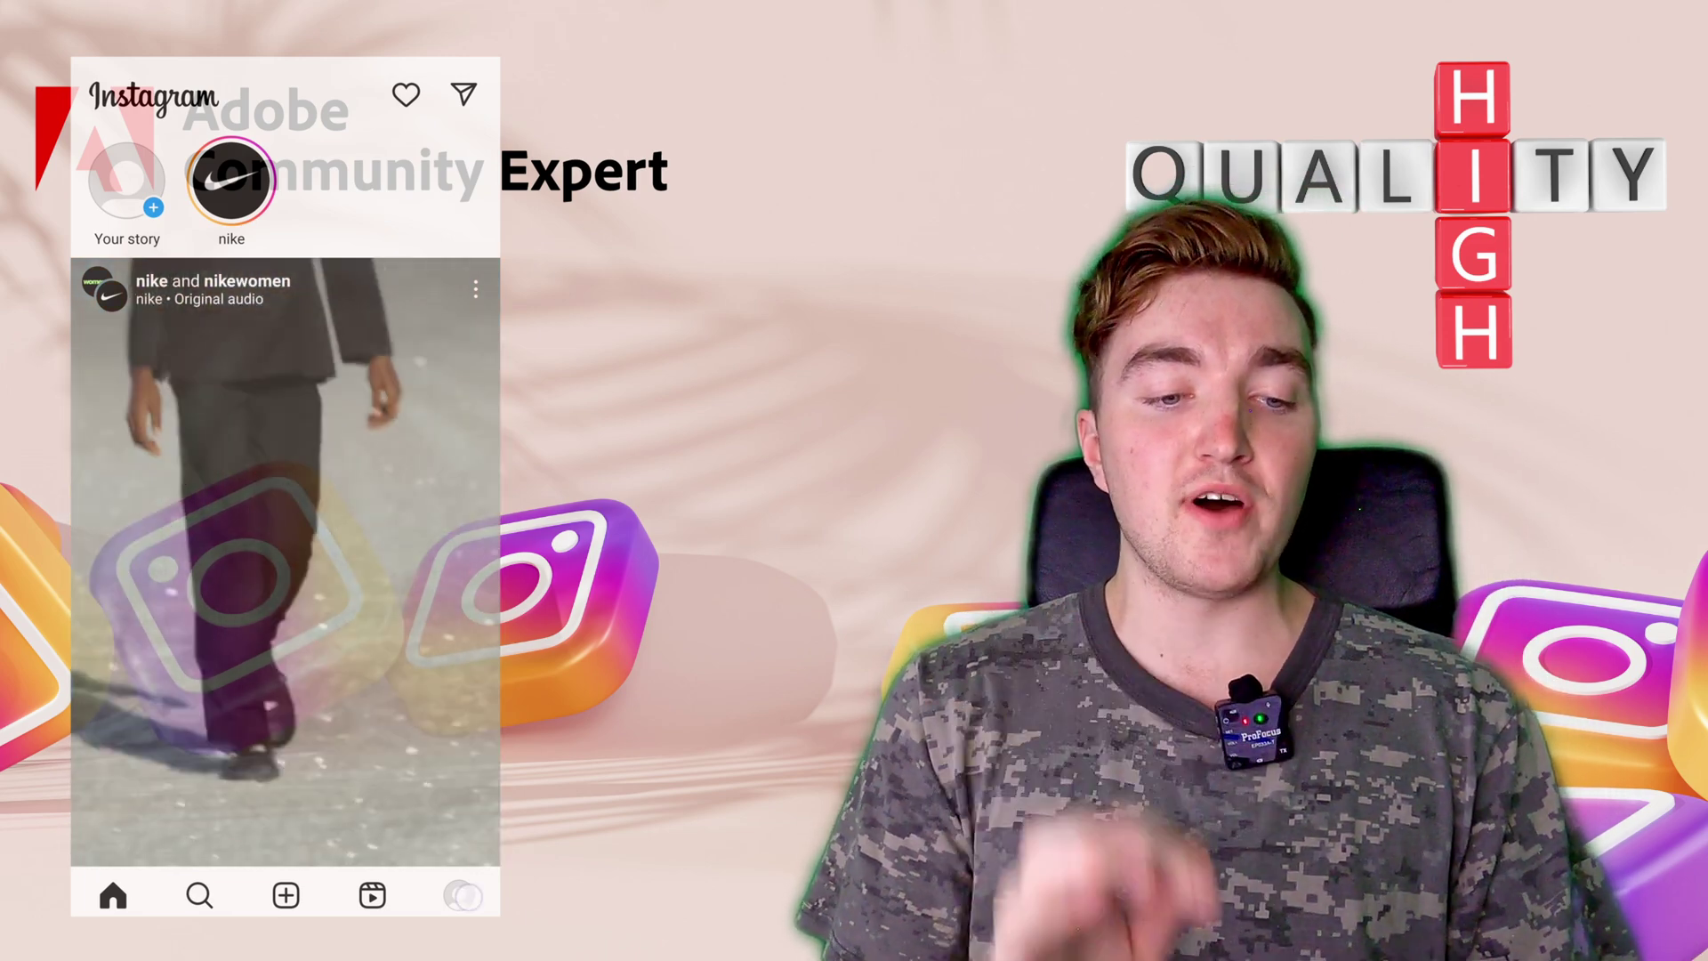
{"action": "left_click", "coordinate": [463, 94]}
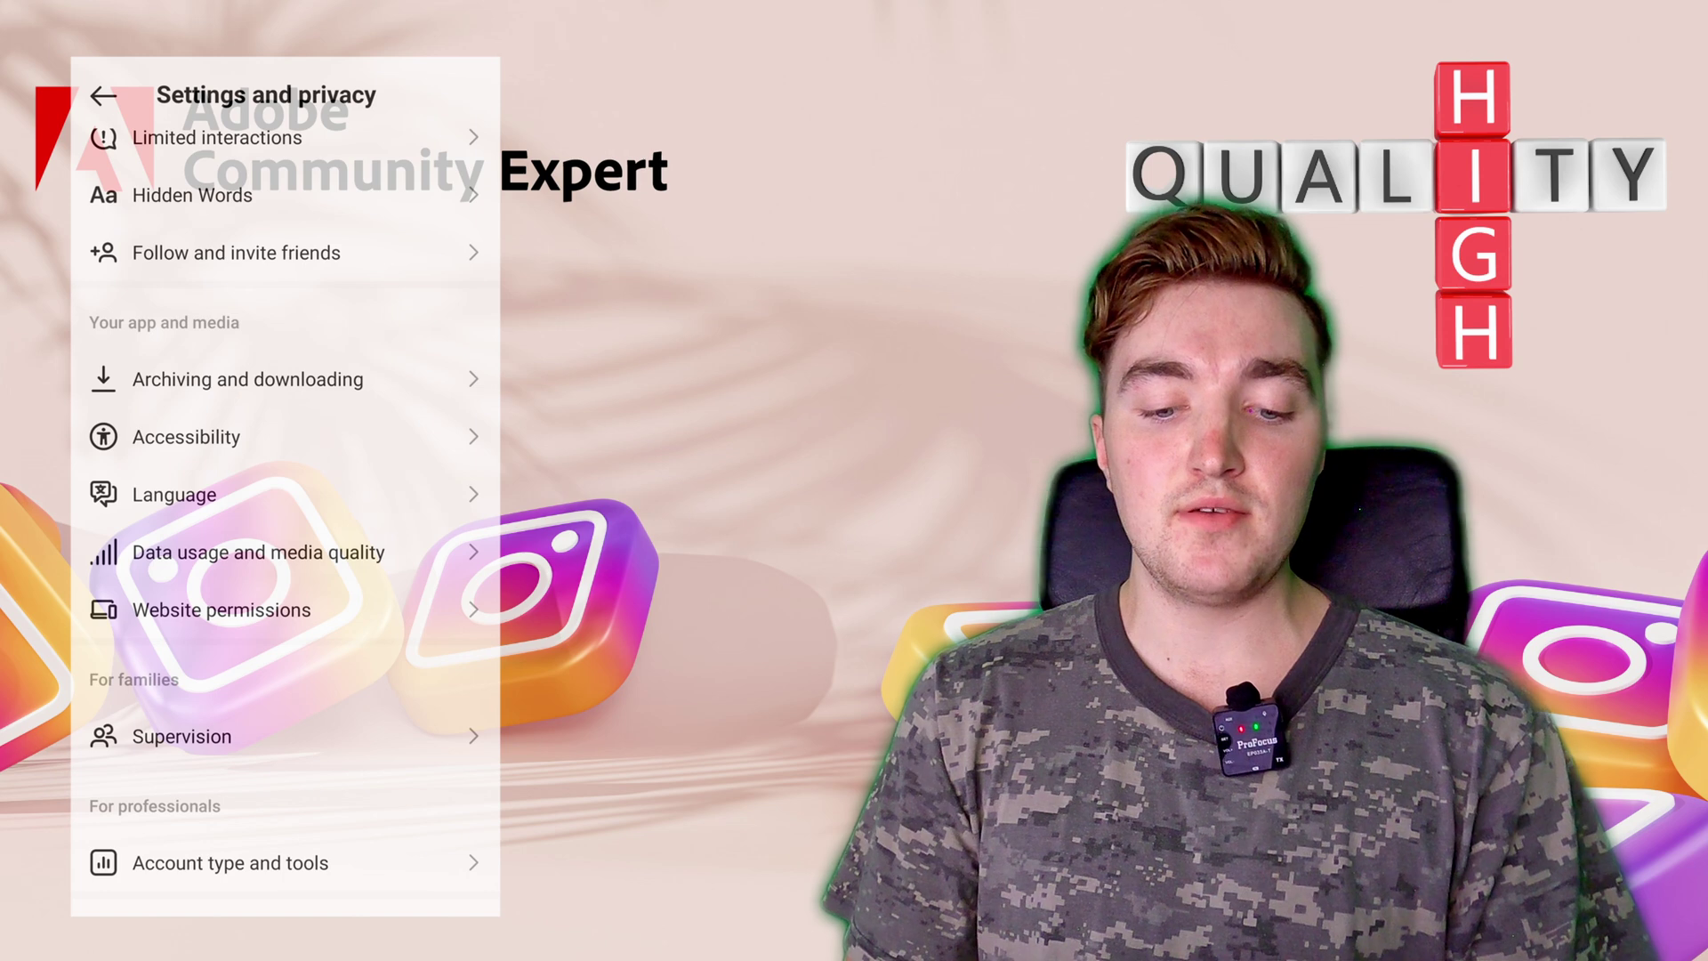
{"action": "left_click", "coordinate": [258, 552]}
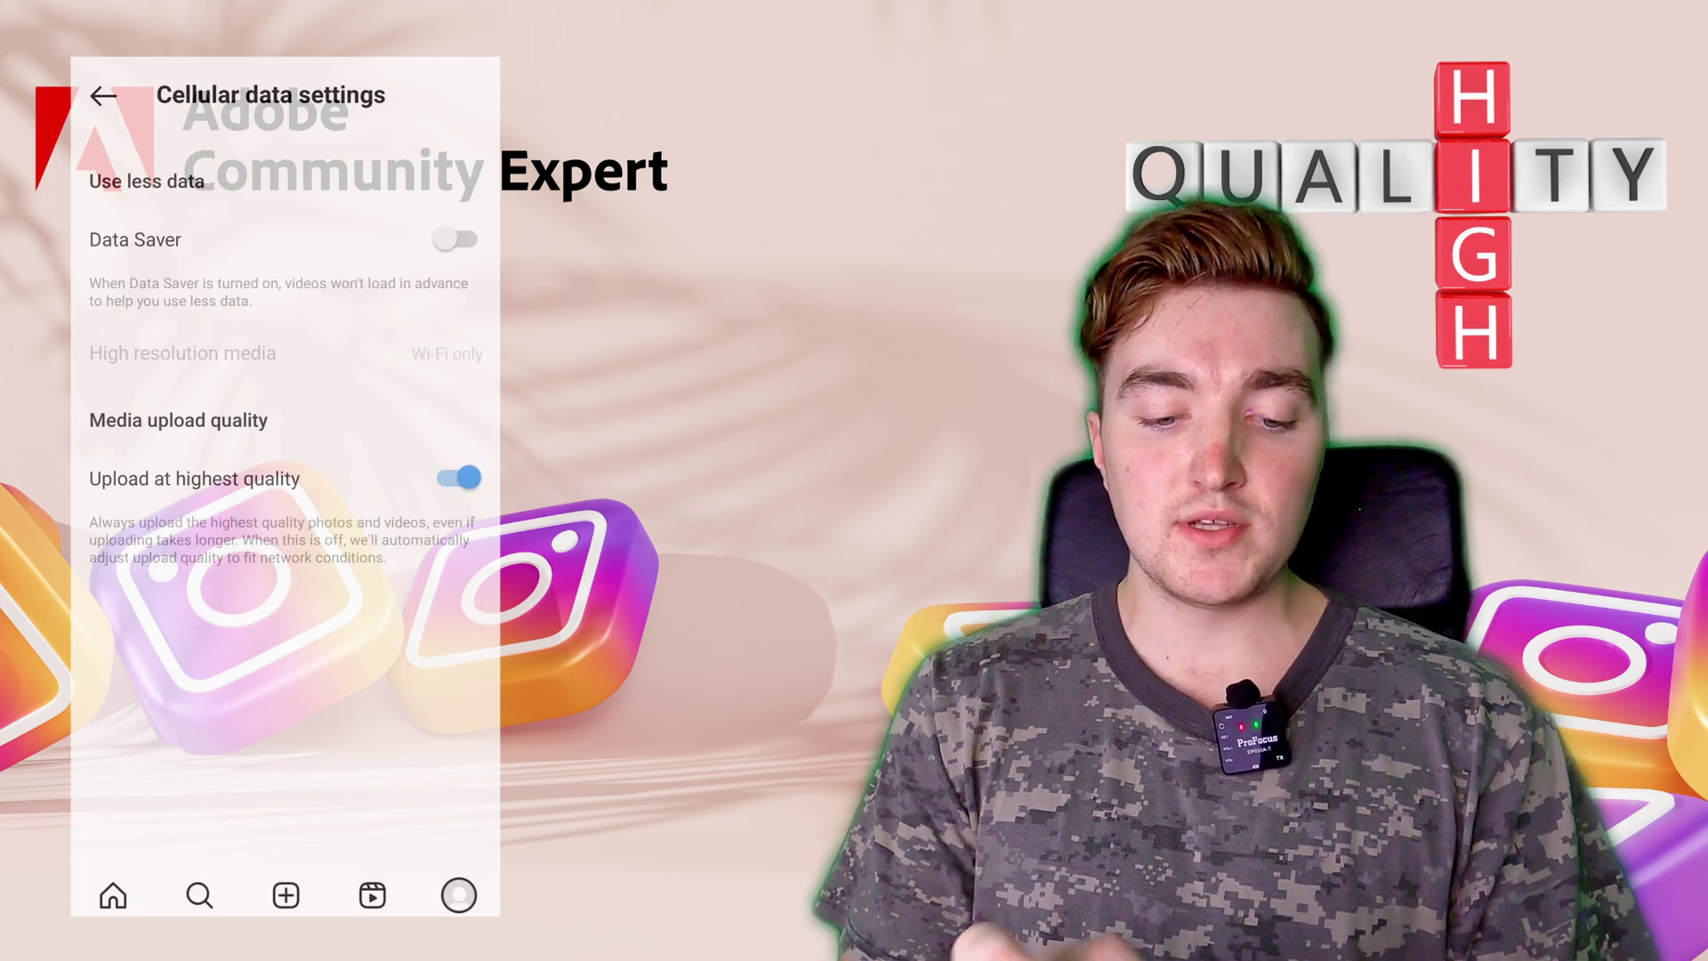